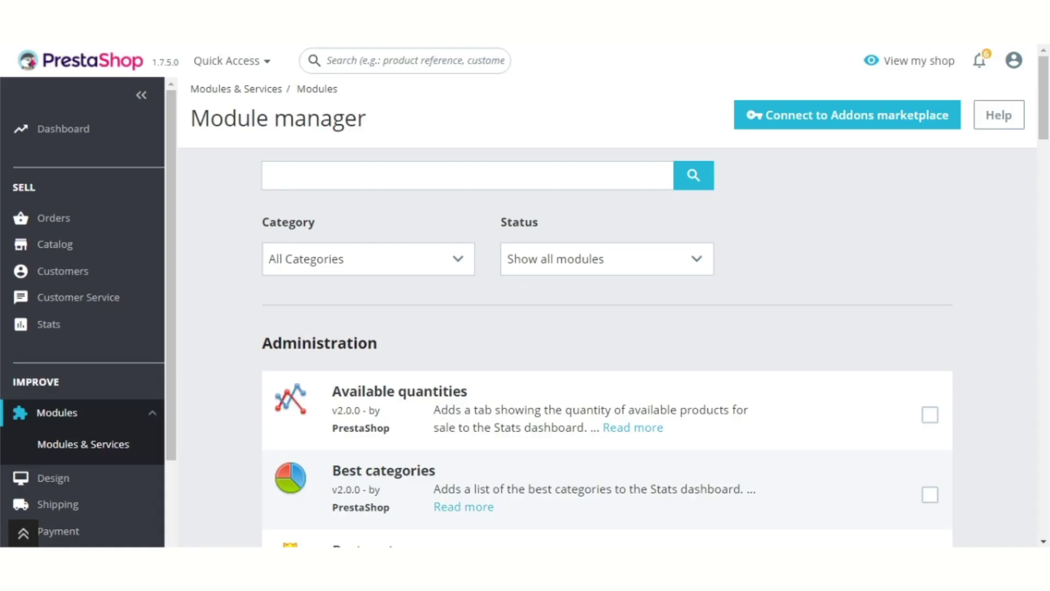
# Step: Open the configuration page of the Product Auction module by Webkul
pyautogui.scroll(-10, 544, 214)
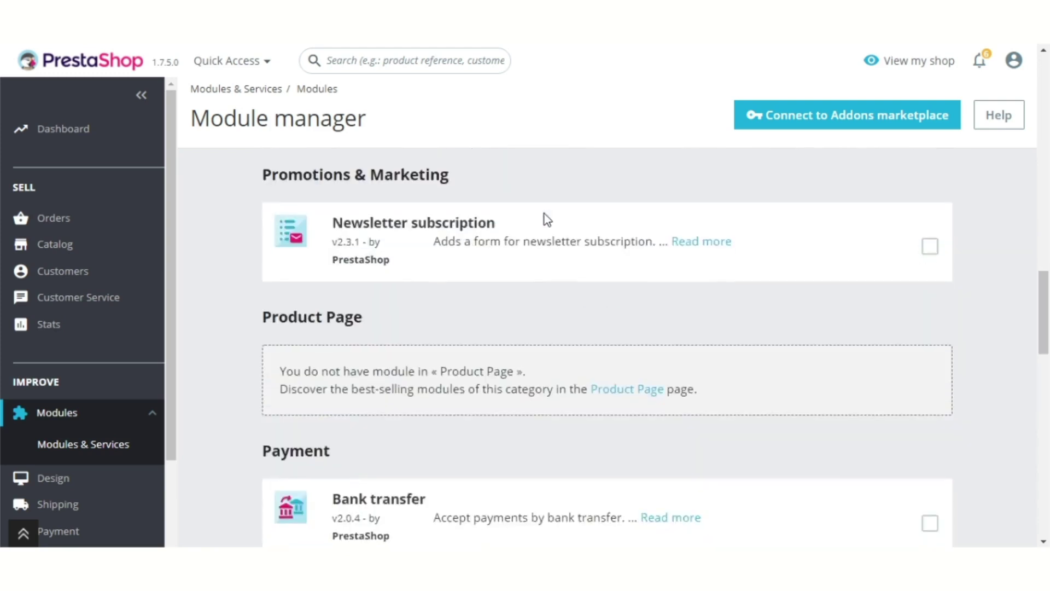
pyautogui.scroll(-15, 543, 215)
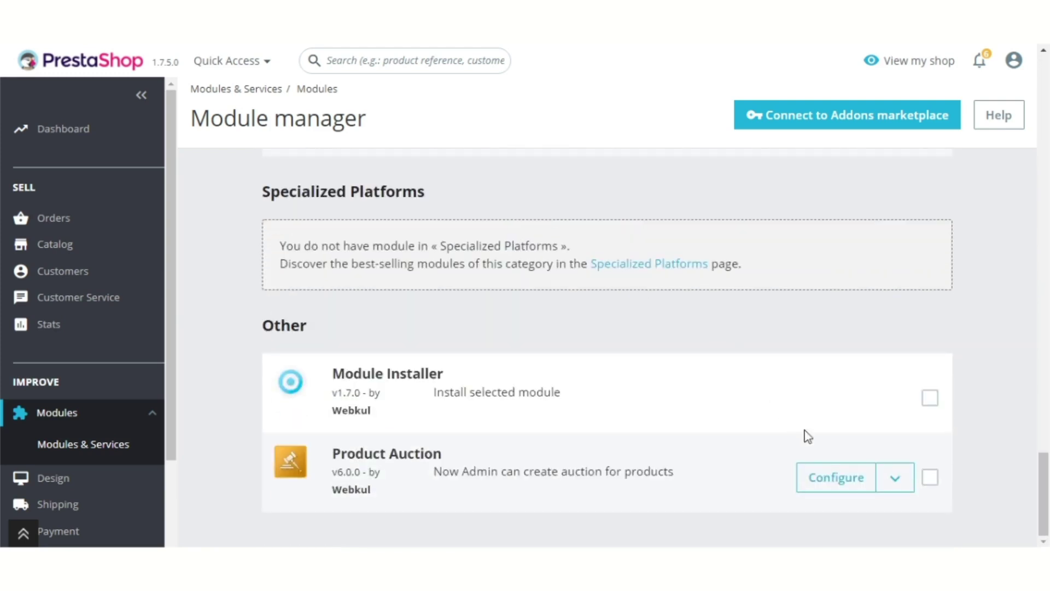
pyautogui.click(835, 479)
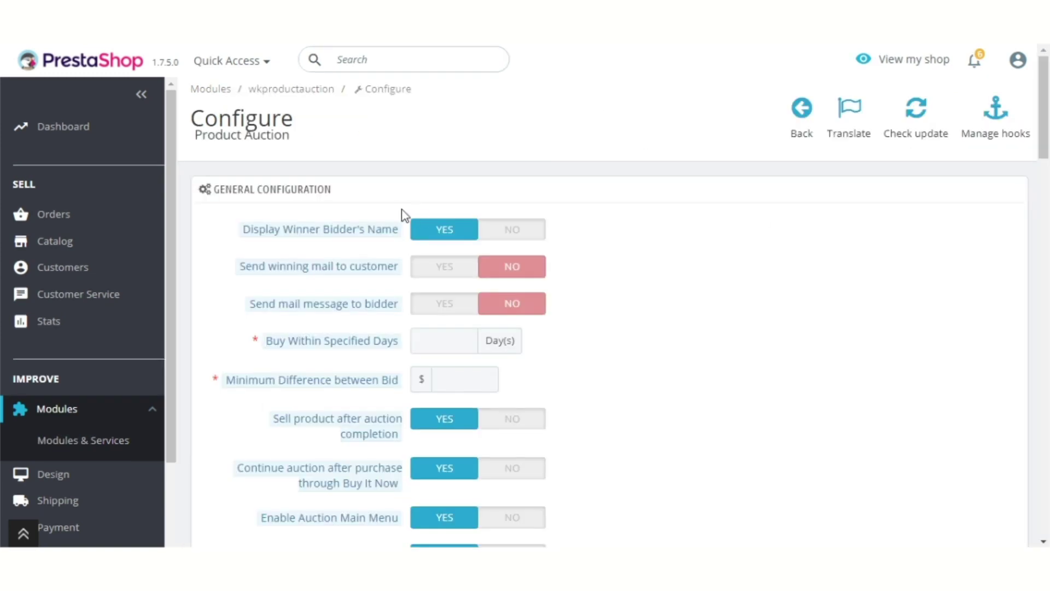
# Step: Review the module's configuration sections, from General Configuration through to Increase/Decrease Configuration
pyautogui.moveTo(339, 198); pyautogui.dragTo(211, 198)
pyautogui.scroll(-7, 232, 210)
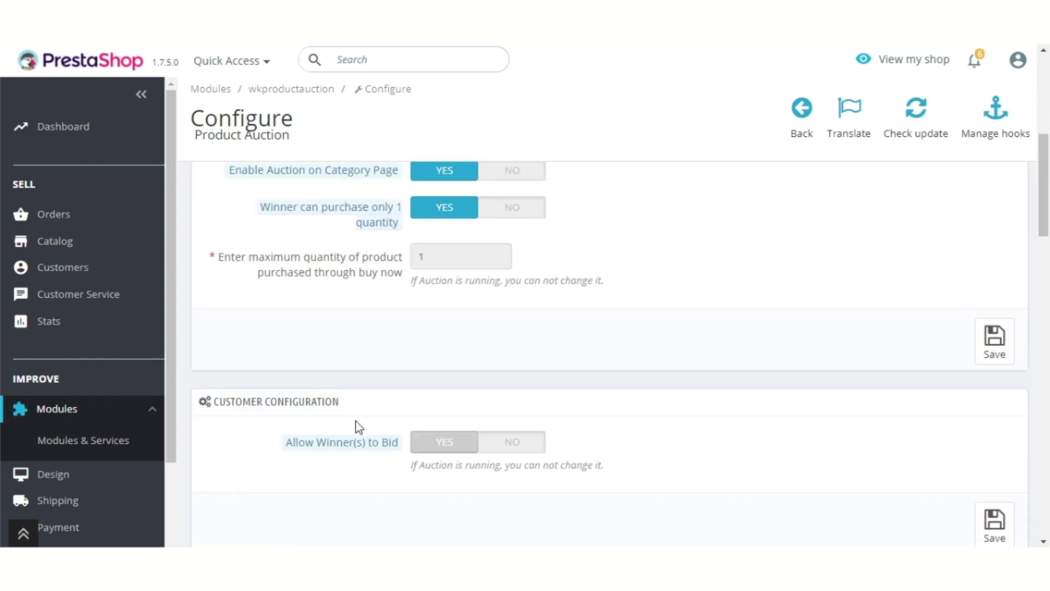
pyautogui.moveTo(340, 403); pyautogui.dragTo(213, 401)
pyautogui.scroll(-6, 312, 387)
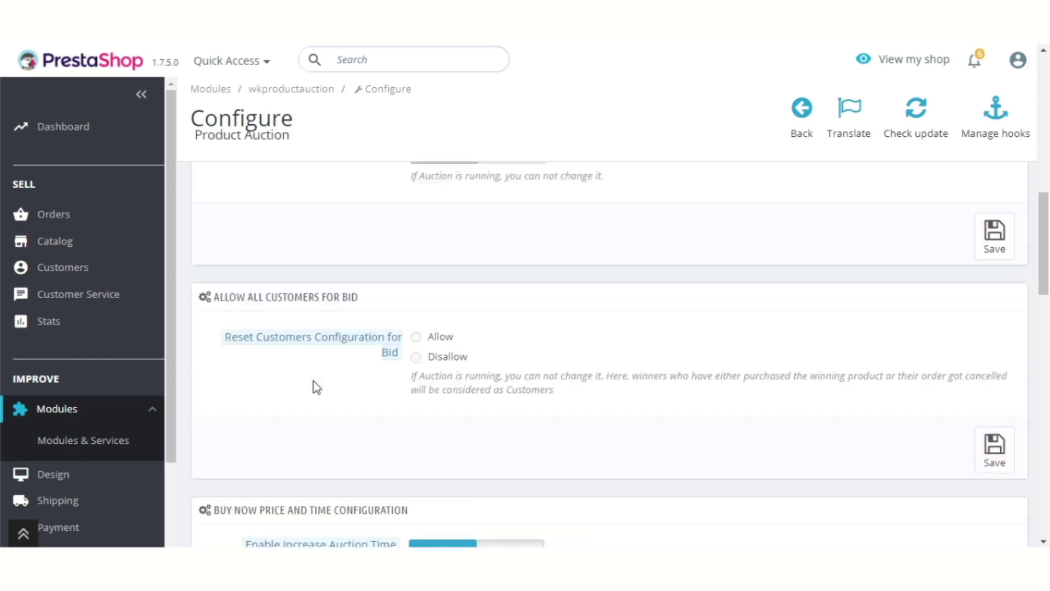
pyautogui.moveTo(382, 287); pyautogui.dragTo(211, 281)
pyautogui.scroll(-4, 284, 314)
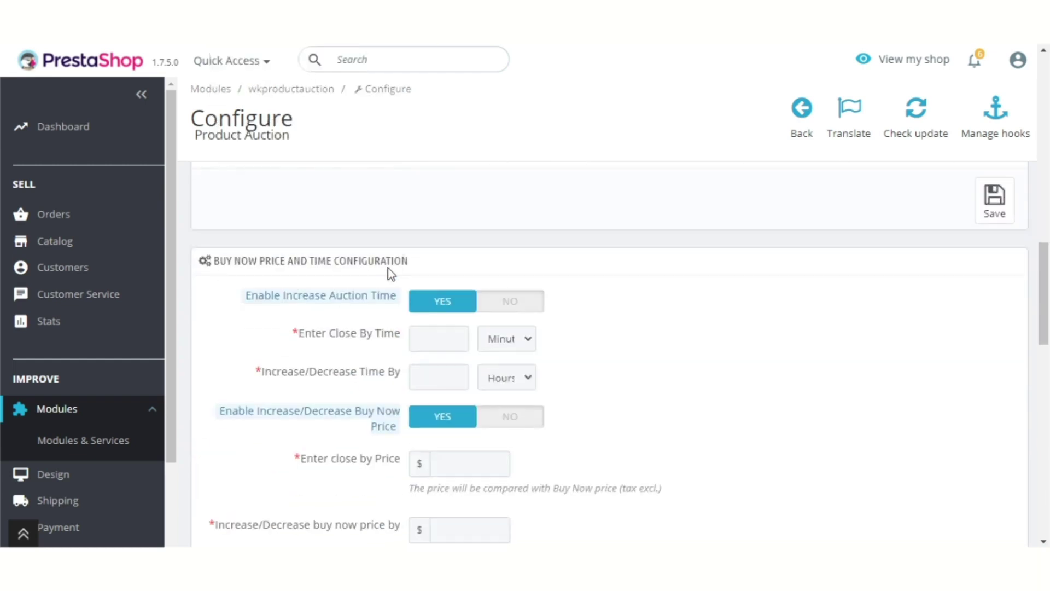
pyautogui.moveTo(424, 263); pyautogui.dragTo(219, 261)
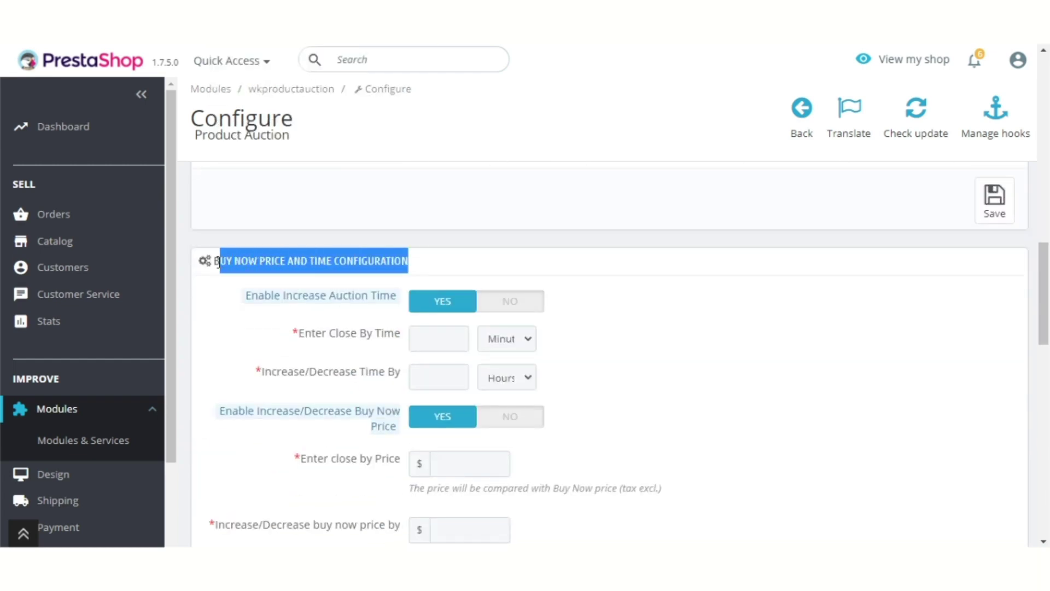
pyautogui.scroll(-7, 224, 265)
pyautogui.moveTo(383, 280); pyautogui.dragTo(215, 277)
pyautogui.scroll(1, 411, 310)
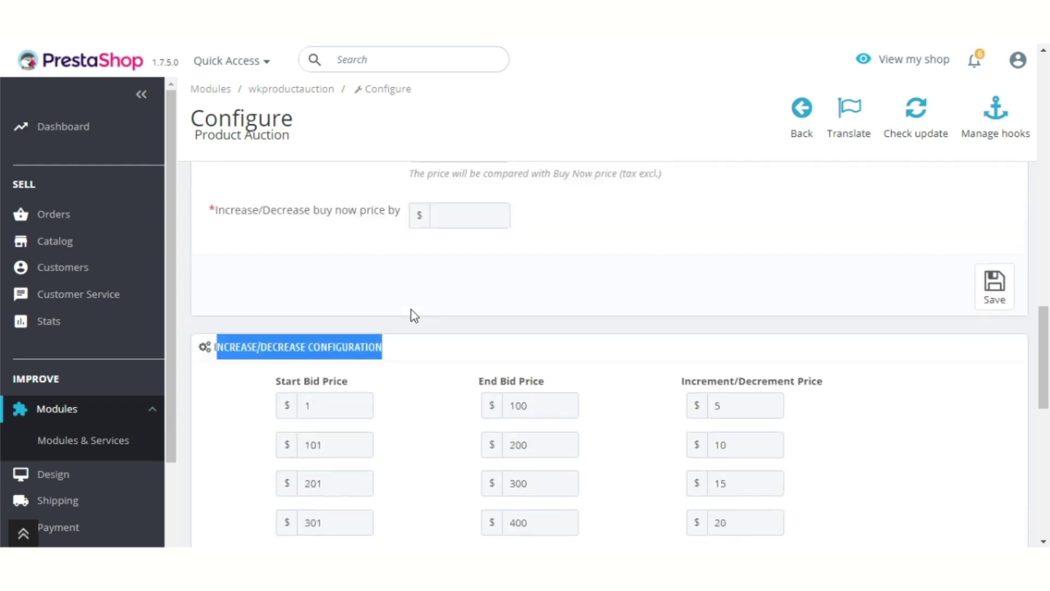
pyautogui.scroll(15, 411, 309)
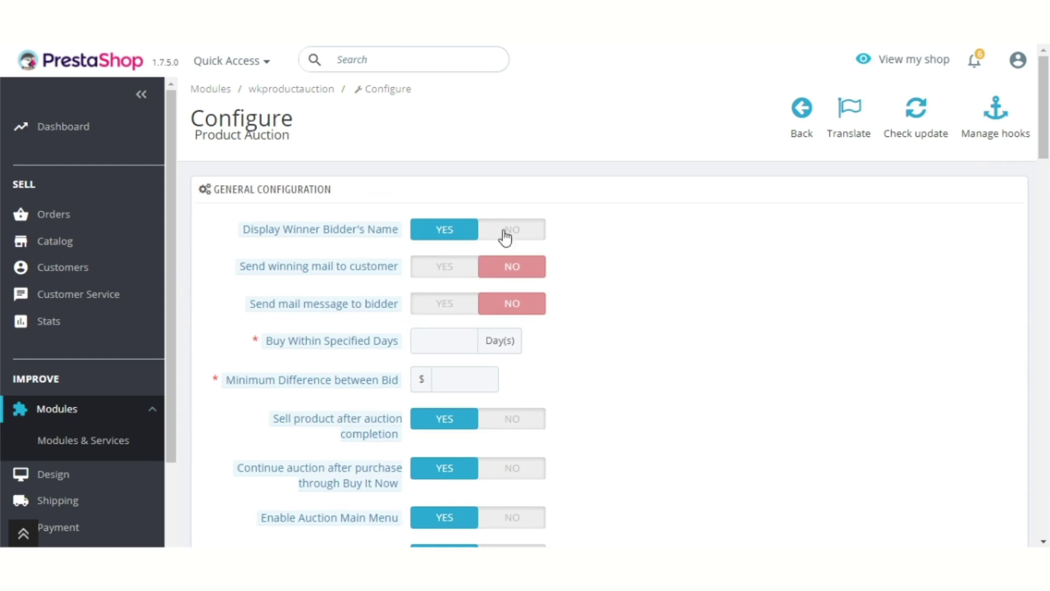
# Step: Keep Display Winner Bidder's Name on Yes and enable the winning mail to customers with the message "Congratulations! You won the bid."
pyautogui.click(506, 229)
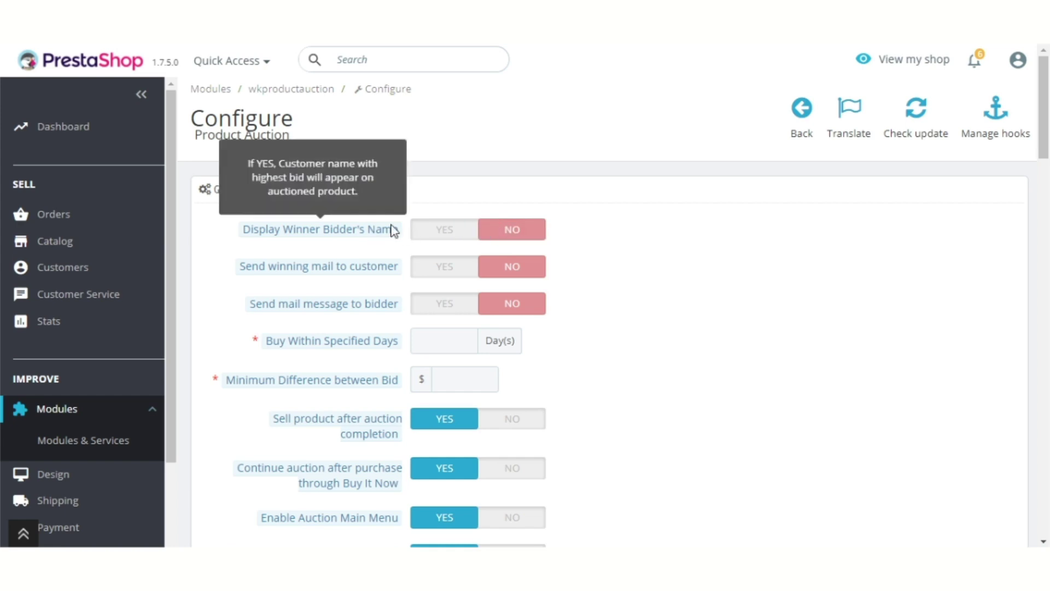
pyautogui.click(420, 231)
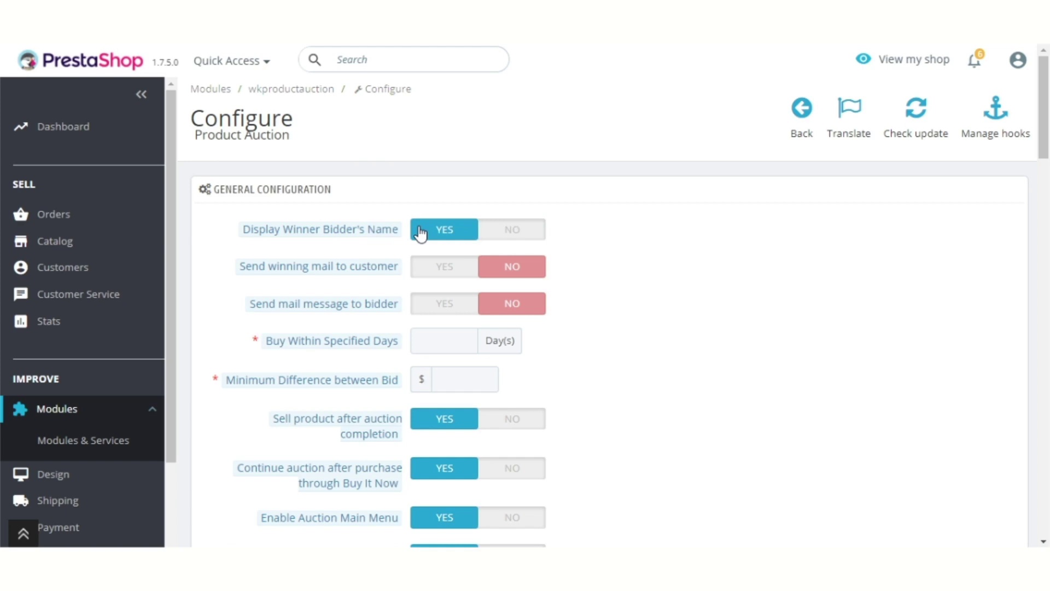
pyautogui.click(426, 272)
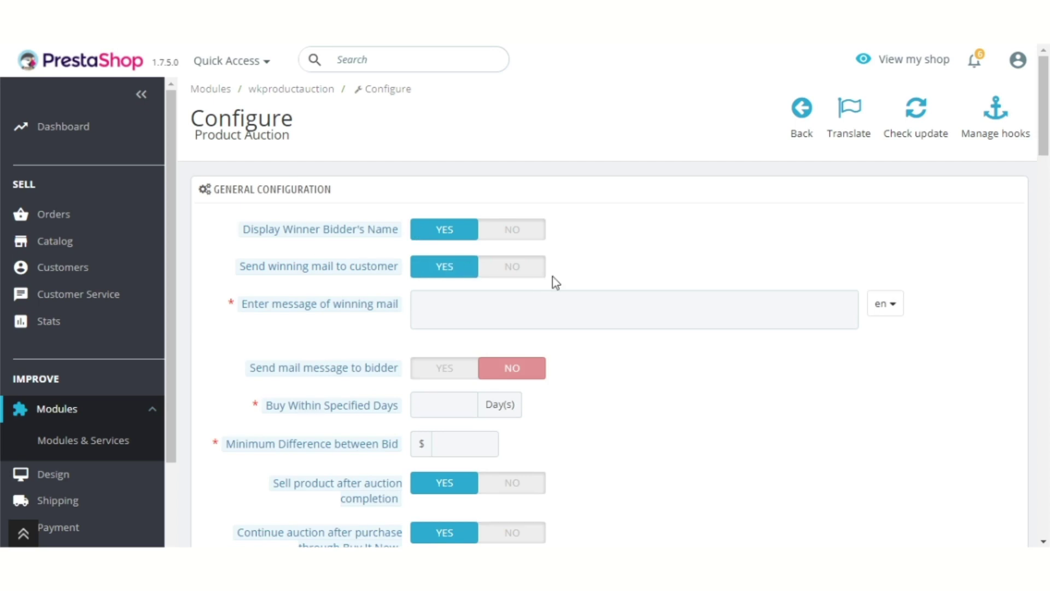
pyautogui.click(561, 298)
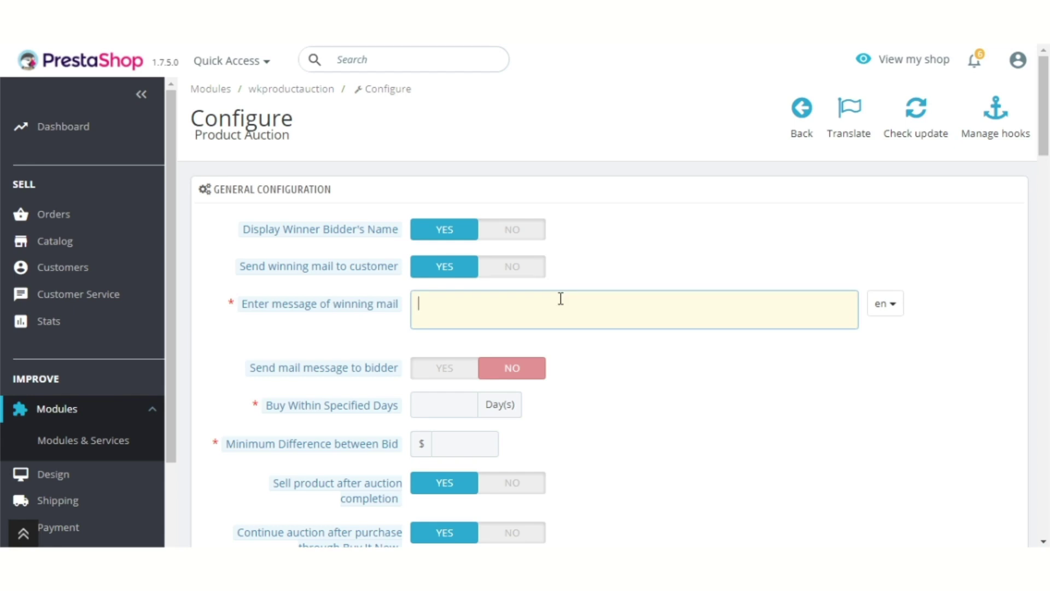
pyautogui.write('Congratulations!')
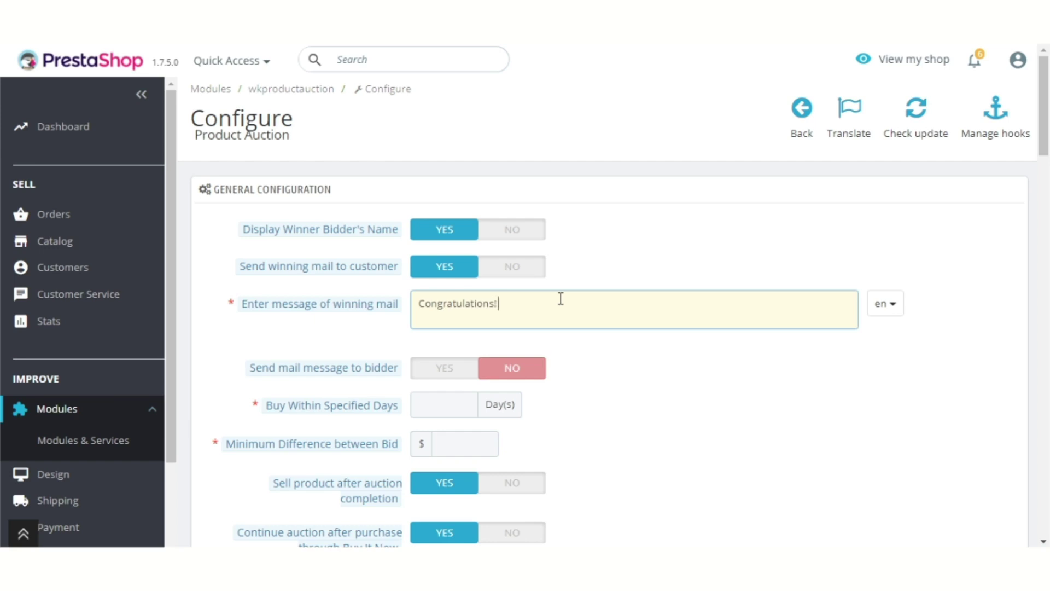
pyautogui.write(' You won the bid.')
# Step: Enable the bidder mail with the message "Keep bidding to win this auction. If you have any query, feel free to contact us."
pyautogui.click(444, 382)
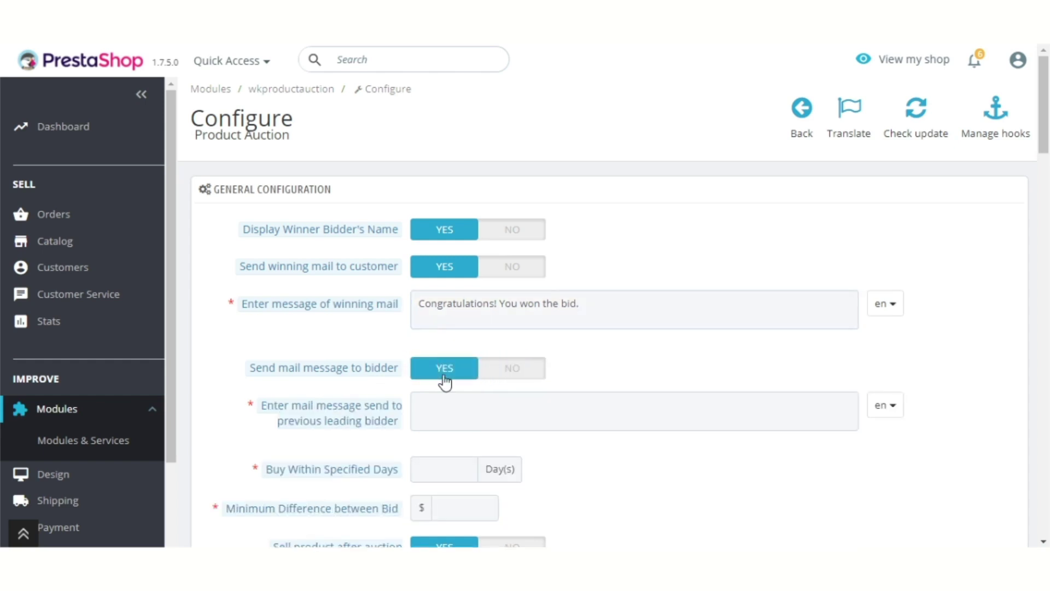
pyautogui.click(532, 378)
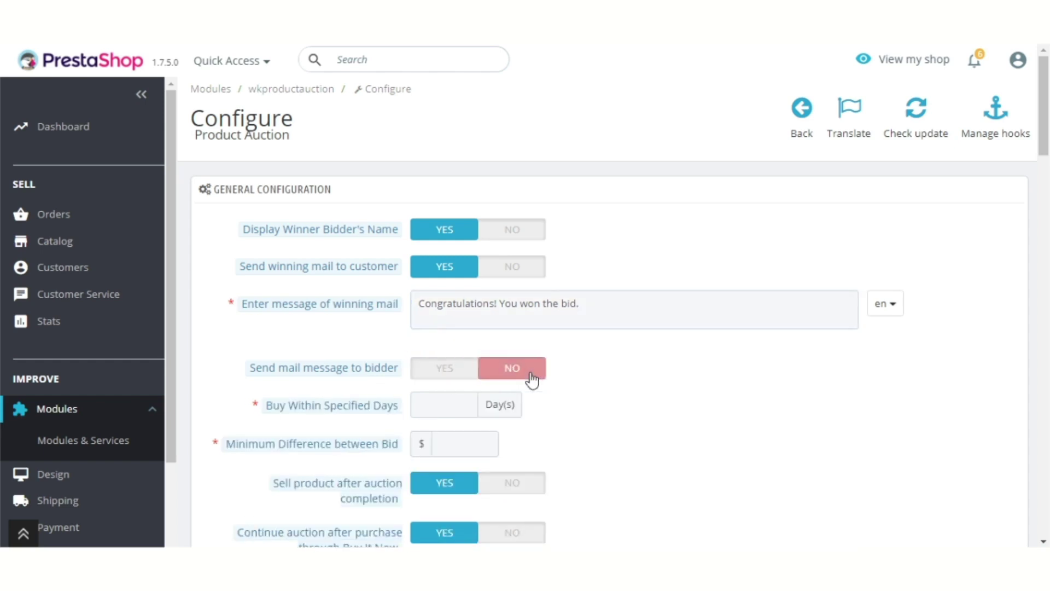
pyautogui.click(445, 378)
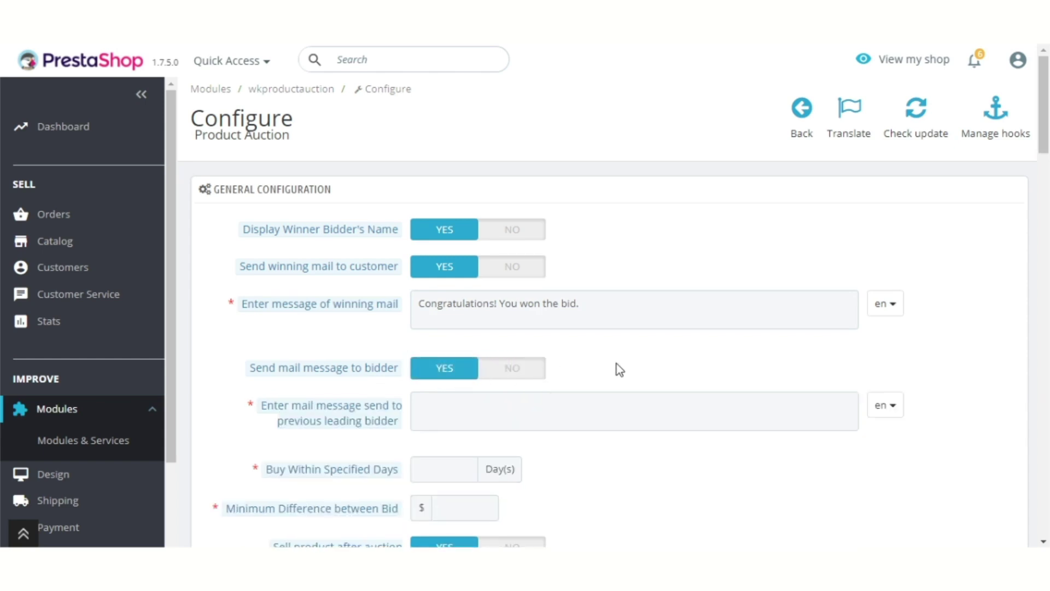
pyautogui.scroll(-1, 616, 368)
pyautogui.click(518, 348)
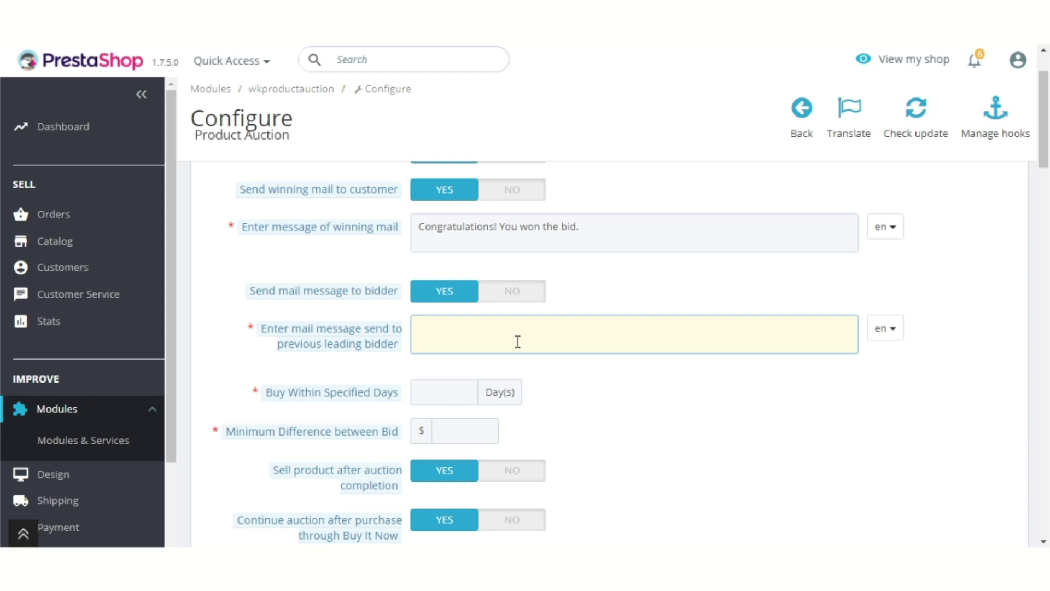
pyautogui.write('Keep bidding to win this auction')
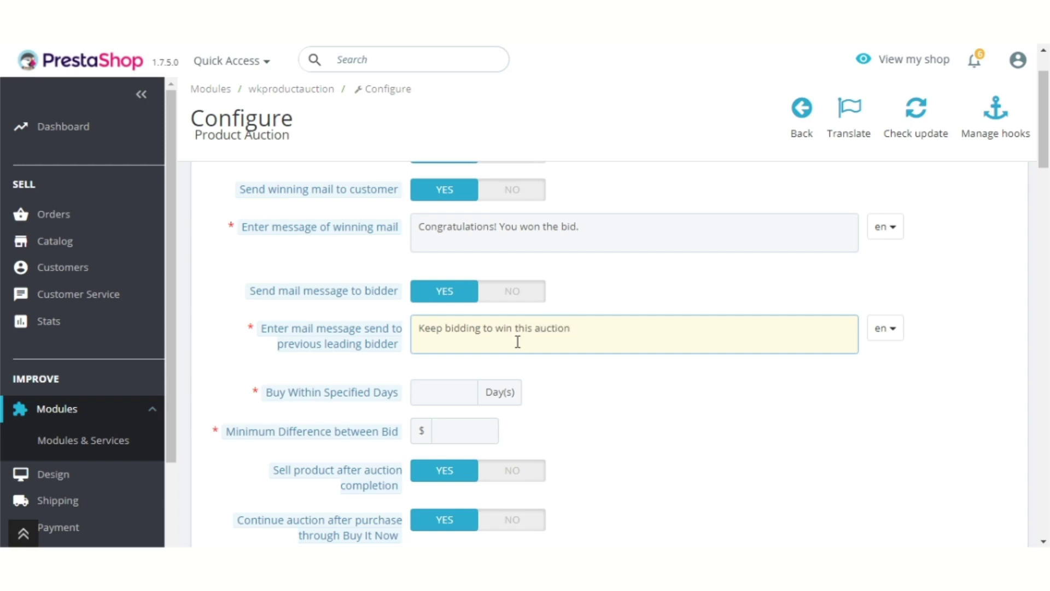
pyautogui.write('. If you have any query')
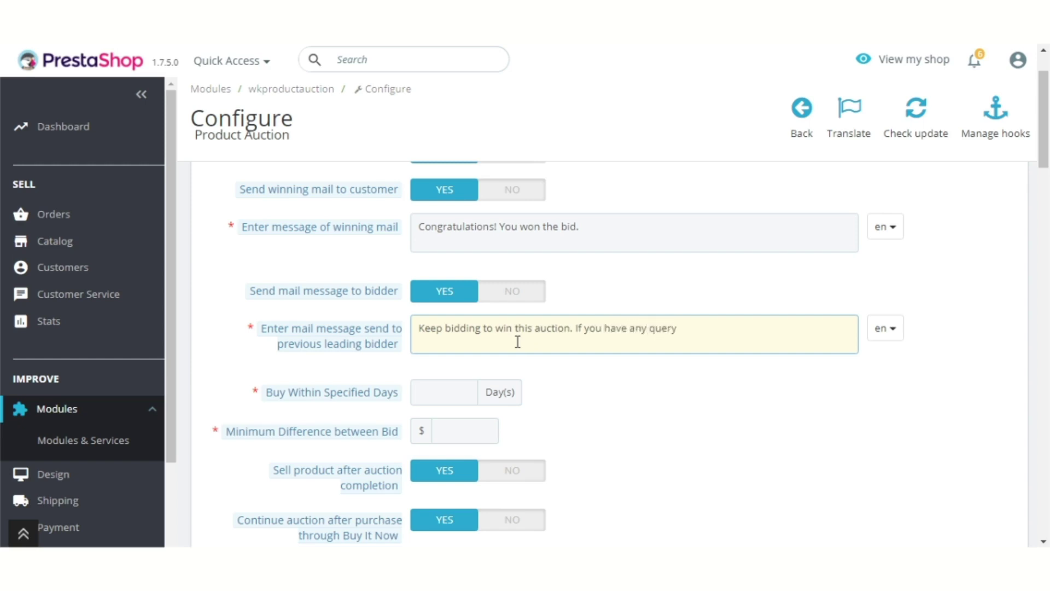
pyautogui.write(', feel free to contact us.')
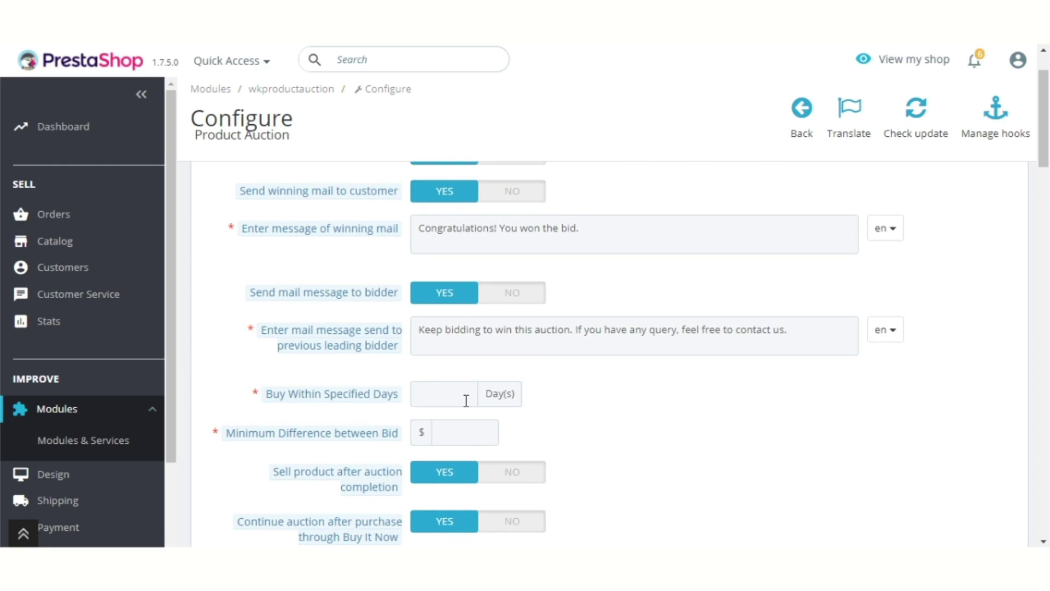
# Step: Set Buy Within Specified Days to 1 day and Minimum Difference between Bid to $2
pyautogui.click(466, 399)
pyautogui.write('1')
pyautogui.moveTo(352, 433)
pyautogui.click(456, 433)
pyautogui.write('2')
pyautogui.click(576, 417)
# Step: Switch selling after auction completion and continuing after a Buy It Now purchase to No, returning each to Yes
pyautogui.scroll(-3, 574, 417)
pyautogui.moveTo(366, 343)
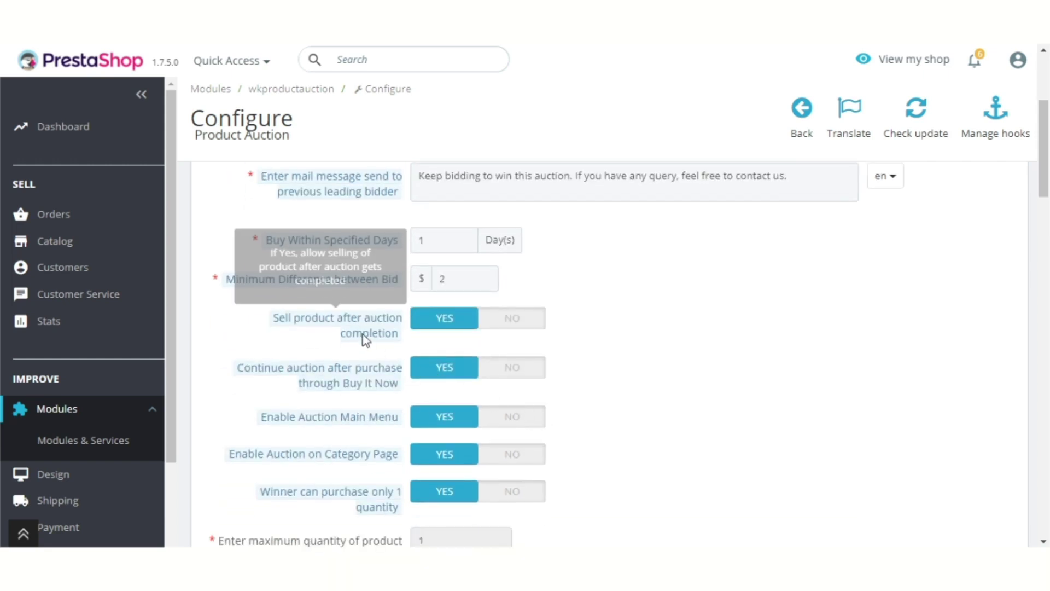
pyautogui.click(512, 322)
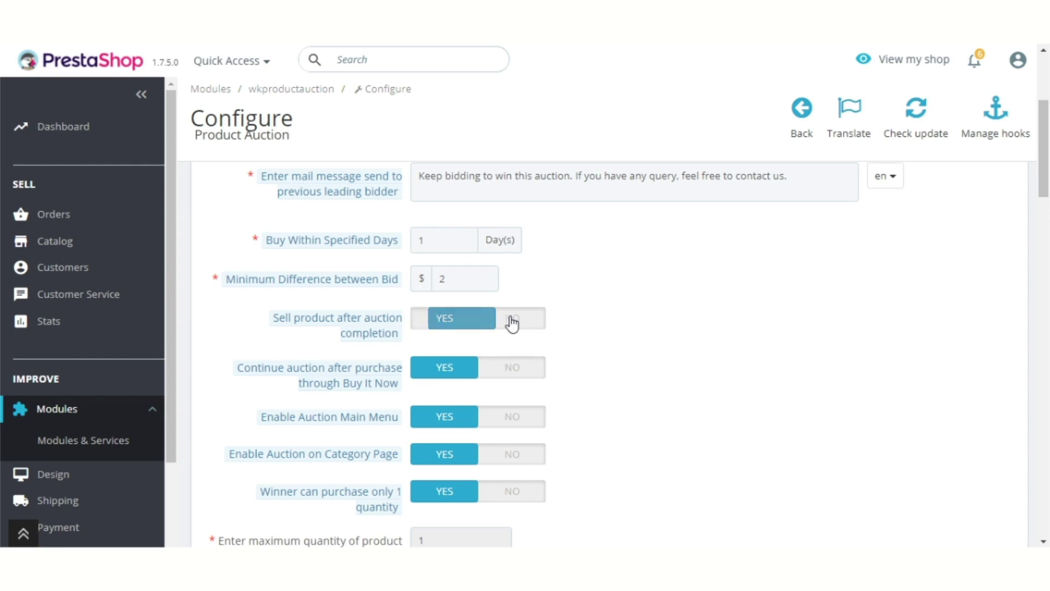
pyautogui.click(462, 325)
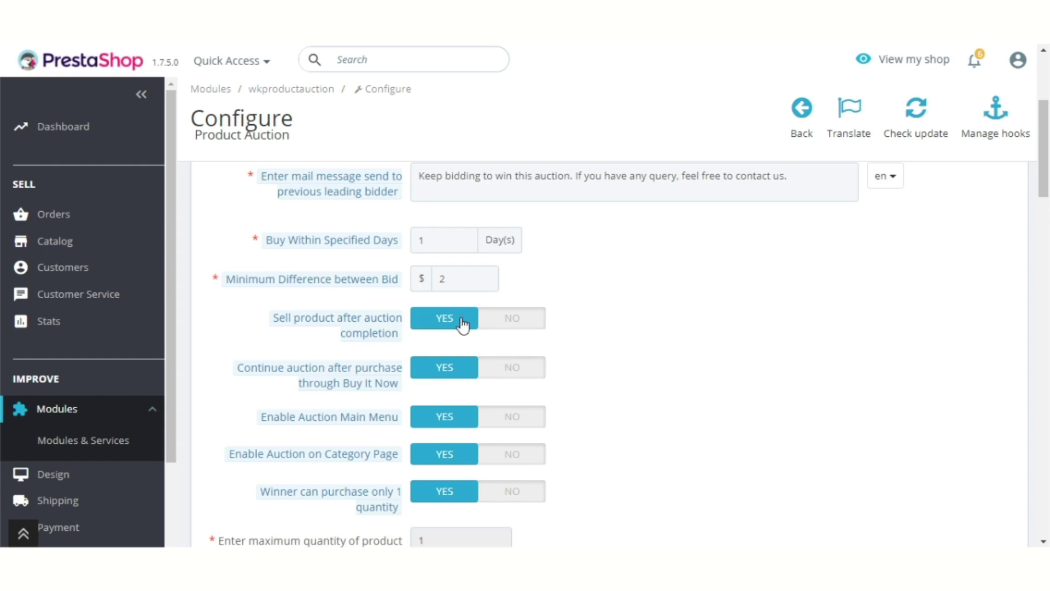
pyautogui.click(495, 371)
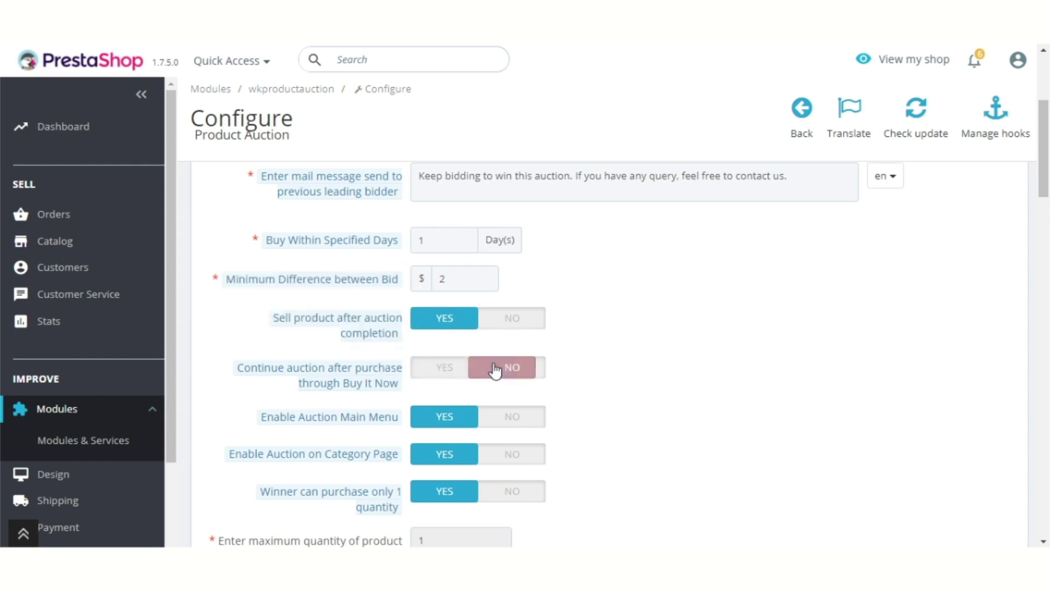
pyautogui.click(463, 372)
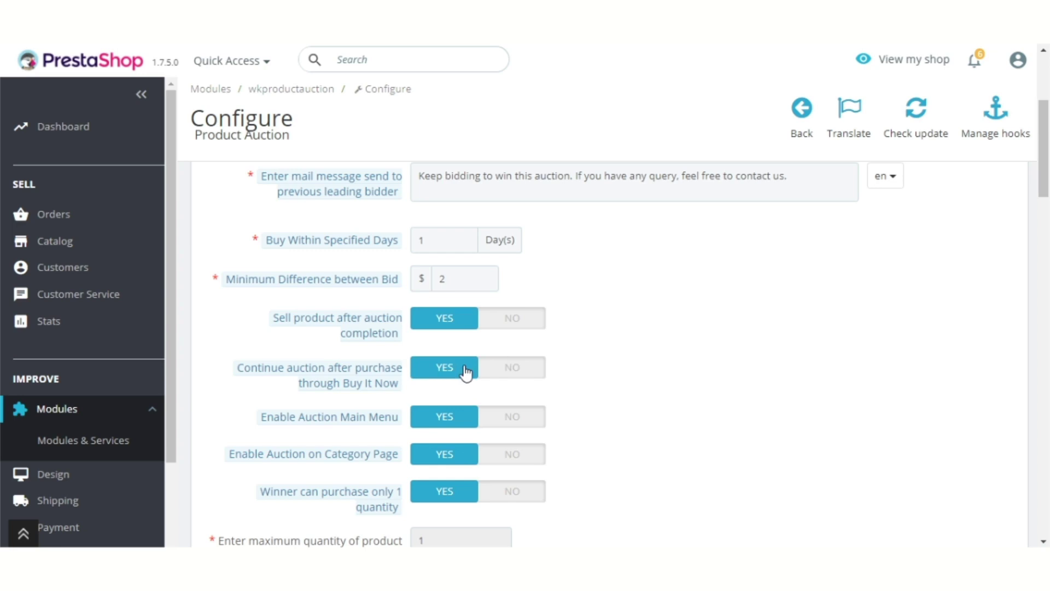
# Step: Switch the auction main menu, category page and one-quantity winner options to No, returning each to Yes
pyautogui.moveTo(352, 421)
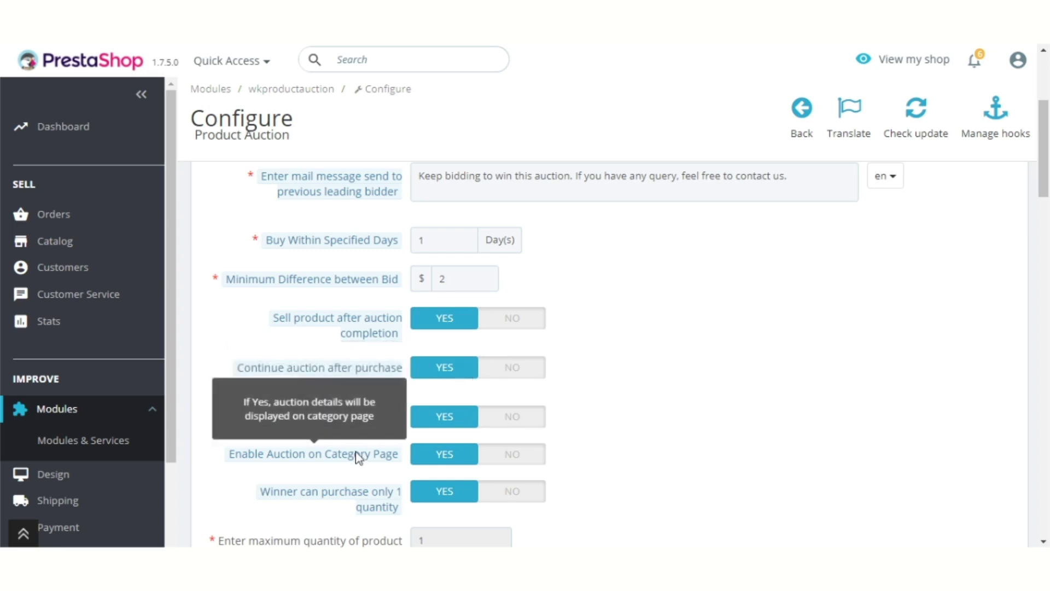
pyautogui.click(524, 421)
pyautogui.click(422, 425)
pyautogui.click(505, 461)
pyautogui.click(457, 462)
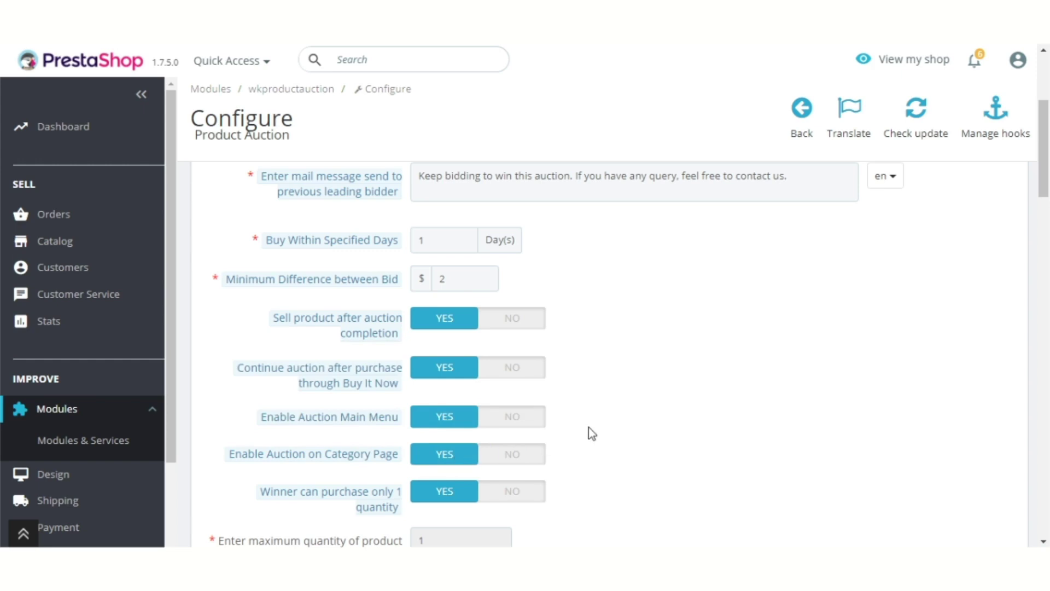
pyautogui.scroll(-1, 588, 428)
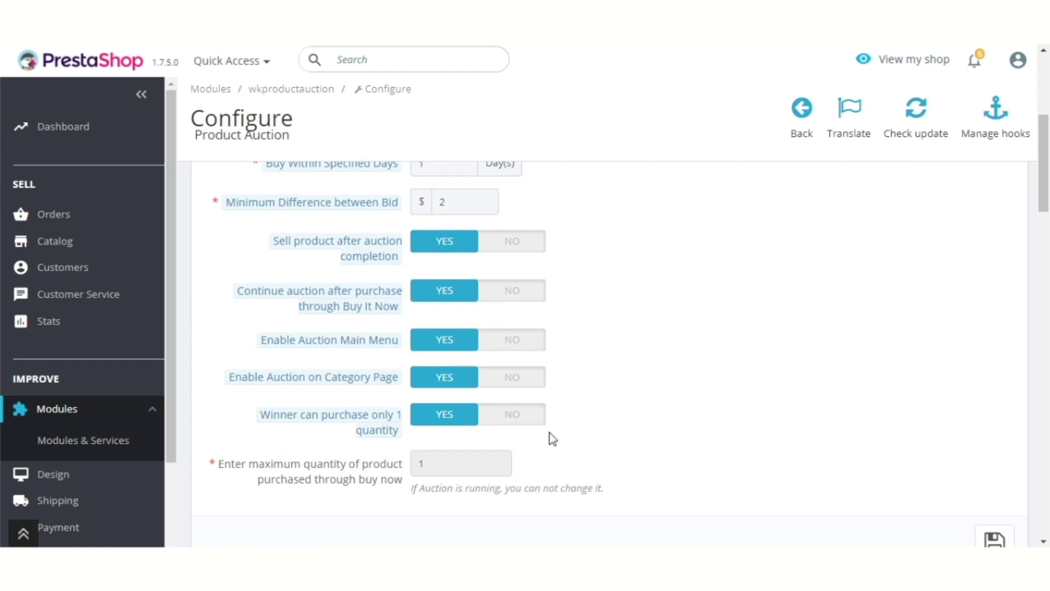
pyautogui.click(502, 415)
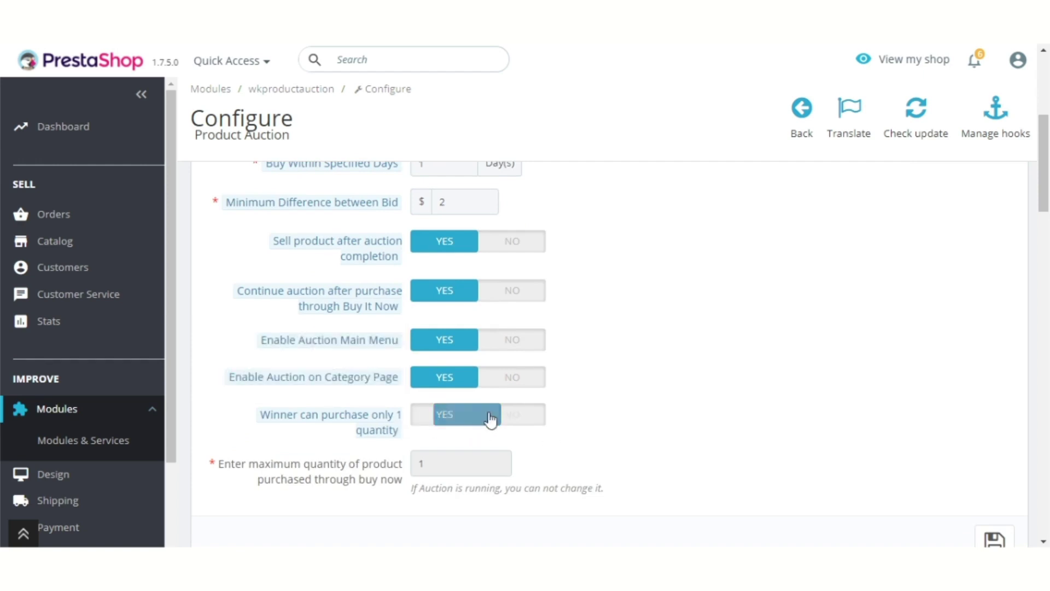
pyautogui.click(453, 420)
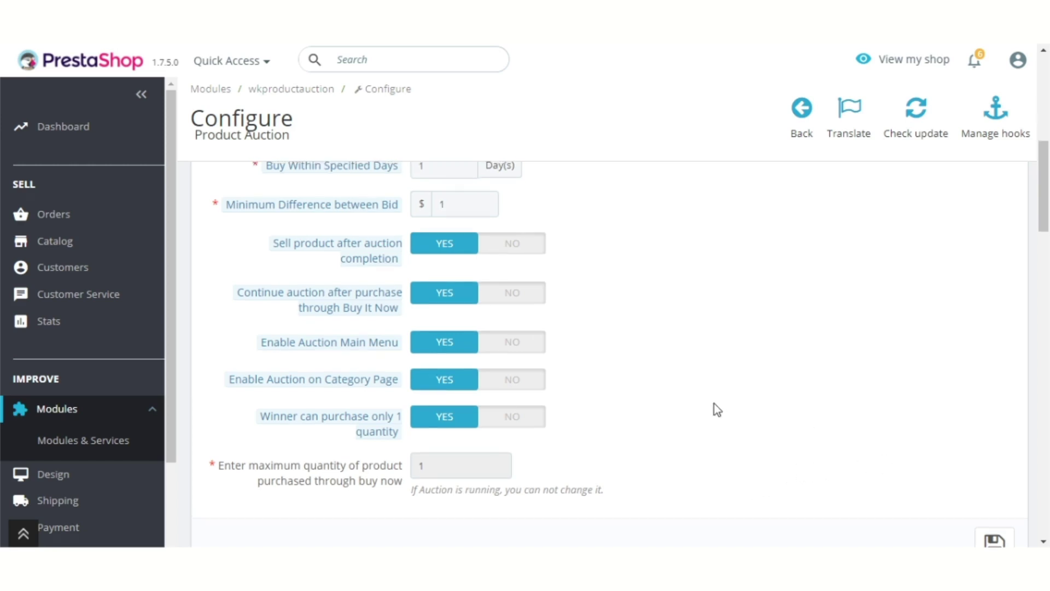
# Step: Examine the Allow Winner(s) to Bid and Reset Customers Configuration for Bid settings
pyautogui.scroll(-5, 714, 404)
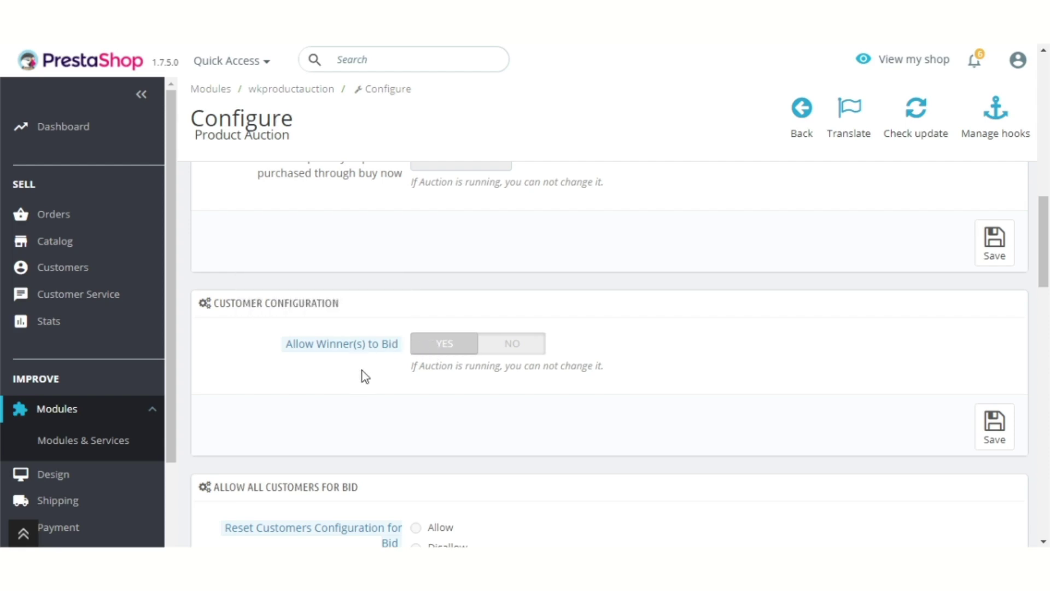
pyautogui.scroll(-3, 372, 375)
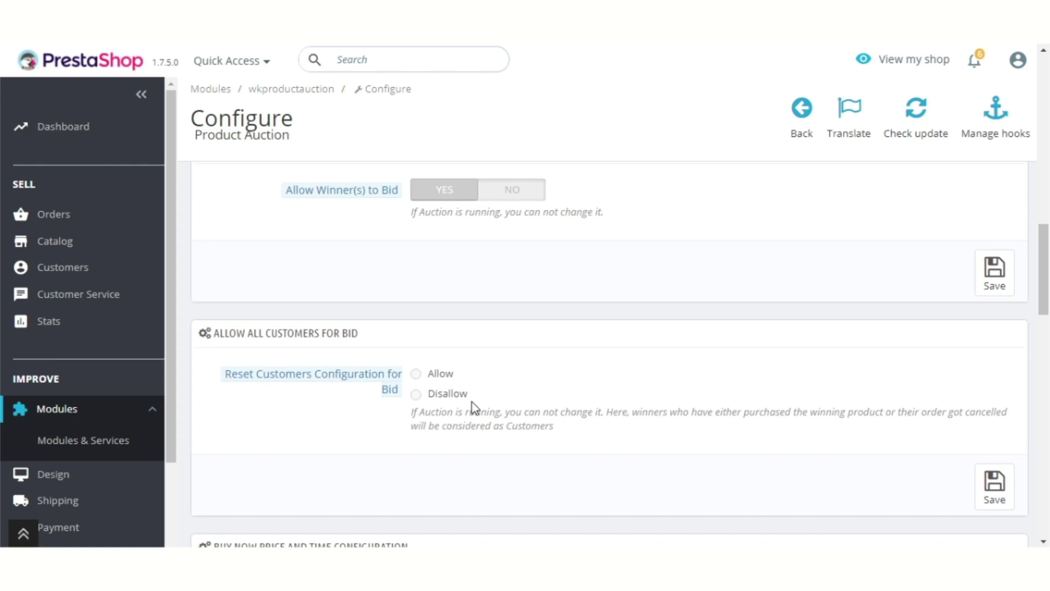
pyautogui.scroll(1, 516, 347)
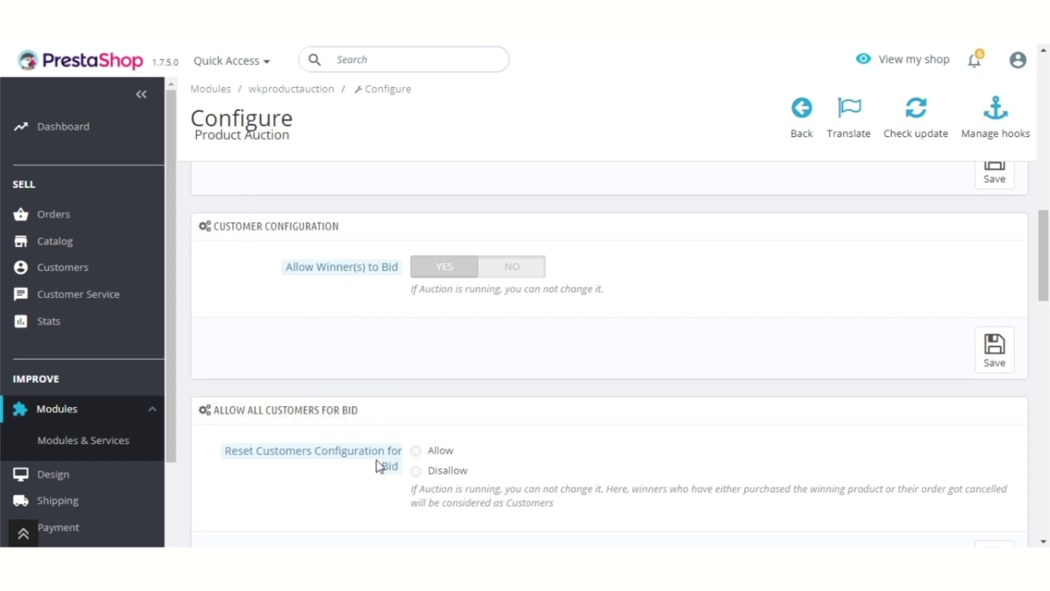
pyautogui.scroll(-2, 380, 464)
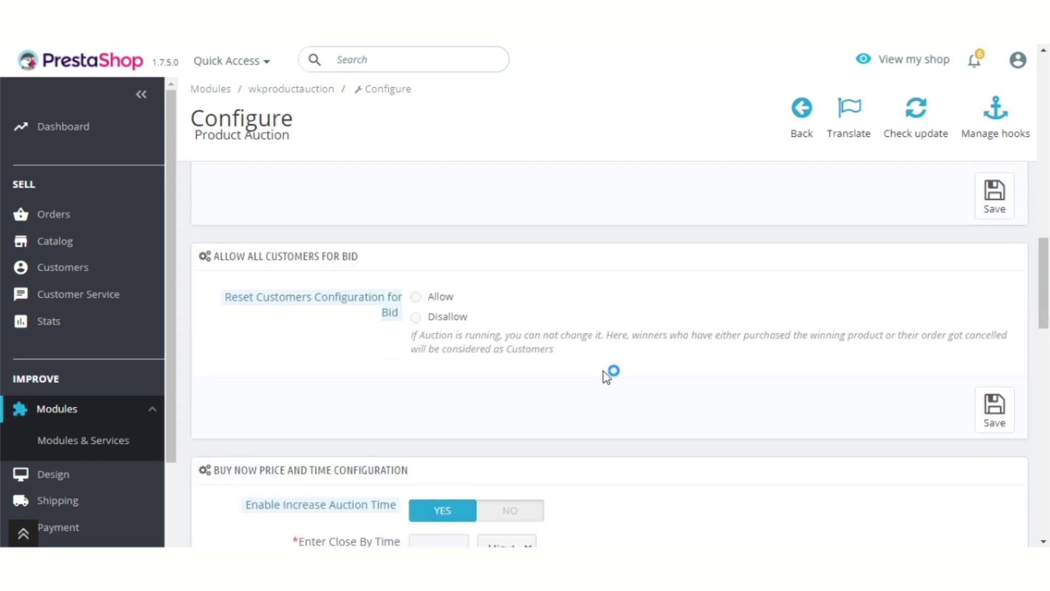
# Step: Set Enter Close By Time to 1 minute in the Buy Now Price and Time Configuration
pyautogui.scroll(-3, 611, 374)
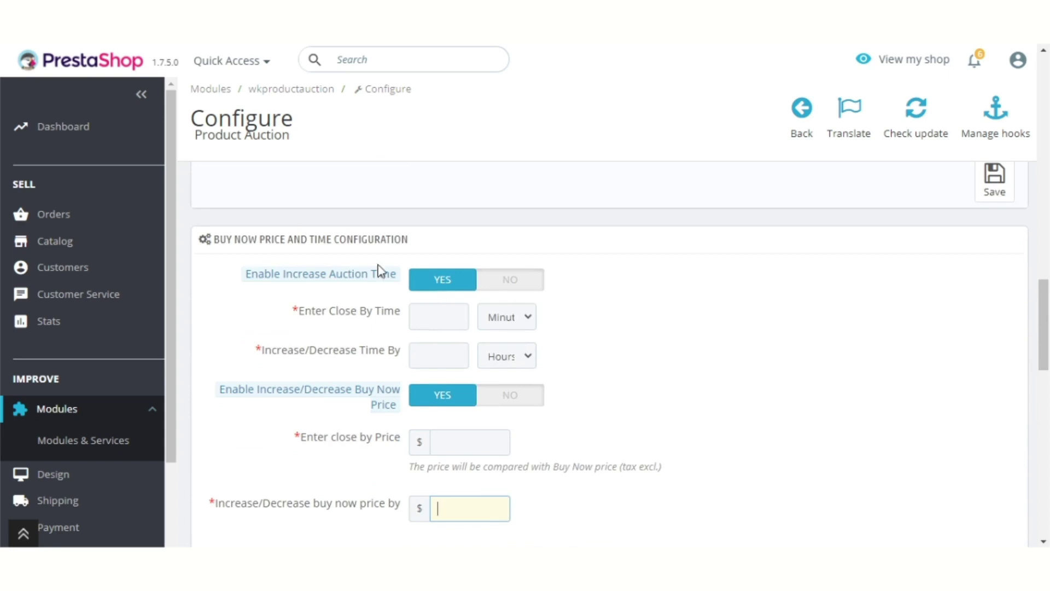
pyautogui.moveTo(421, 241); pyautogui.dragTo(214, 241)
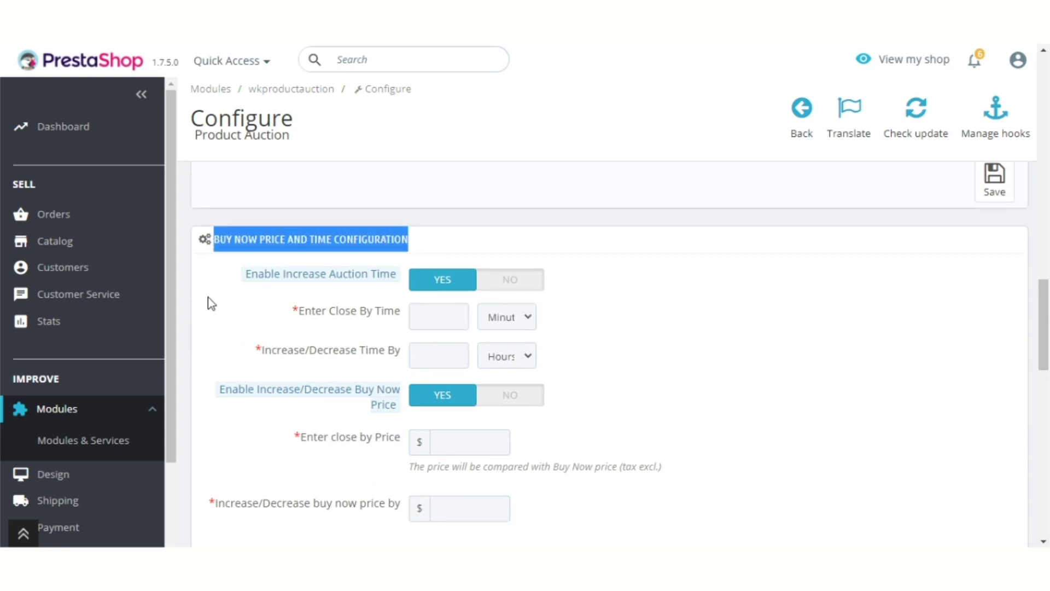
pyautogui.scroll(-1, 208, 298)
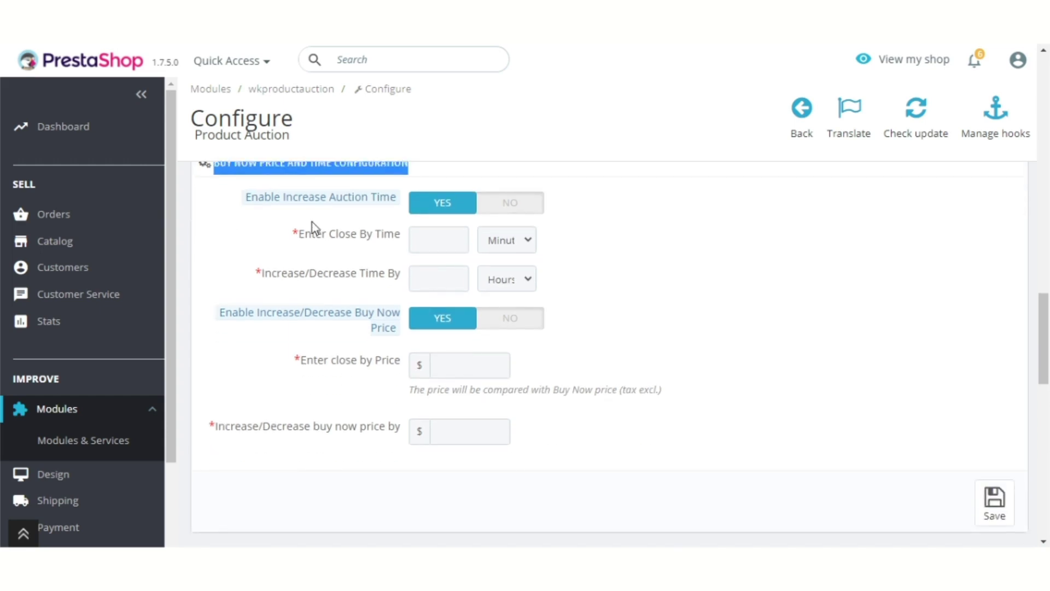
pyautogui.moveTo(336, 202)
pyautogui.moveTo(398, 328)
pyautogui.click(434, 243)
pyautogui.write('1')
pyautogui.click(481, 242)
# Step: Set Increase/Decrease Time By to 20 hours for the auction time extension
pyautogui.click(495, 285)
pyautogui.click(441, 279)
pyautogui.write('20')
pyautogui.click(494, 286)
pyautogui.click(498, 319)
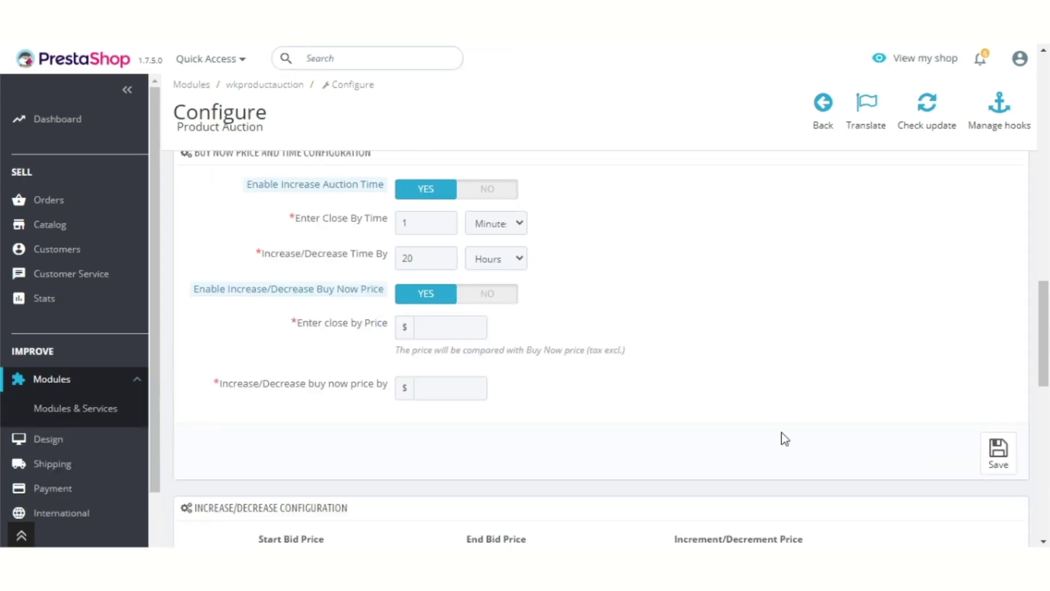
# Step: Set Enter close by Price to $50 and Increase/Decrease buy now price by to $25, and save the section
pyautogui.click(469, 332)
pyautogui.write('50')
pyautogui.press('Tab')
pyautogui.write('25')
pyautogui.click(998, 452)
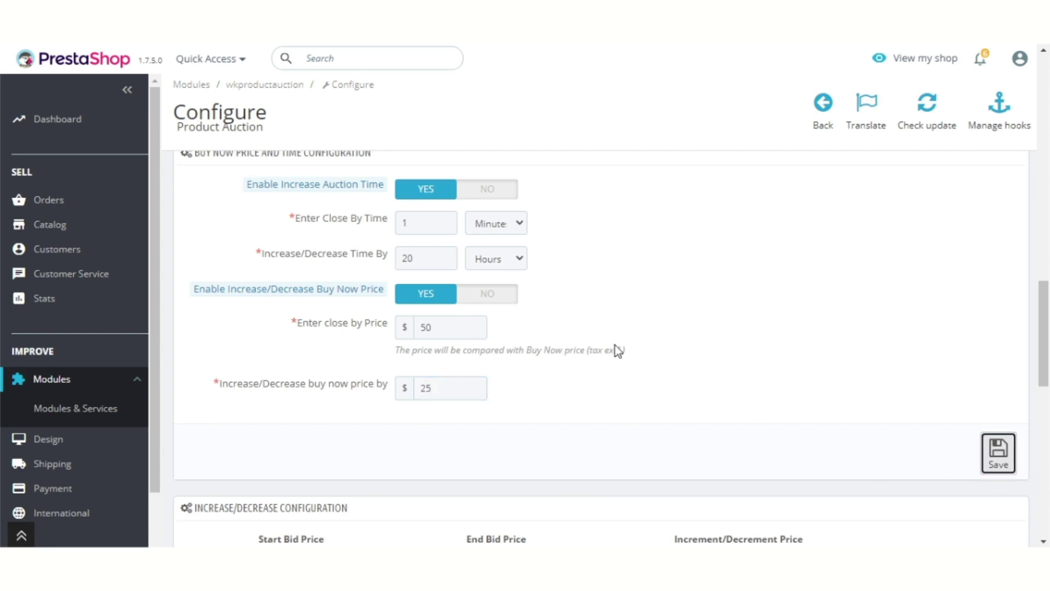
# Step: Add an empty price range to the end of the Increase/Decrease Configuration
pyautogui.scroll(-3, 609, 352)
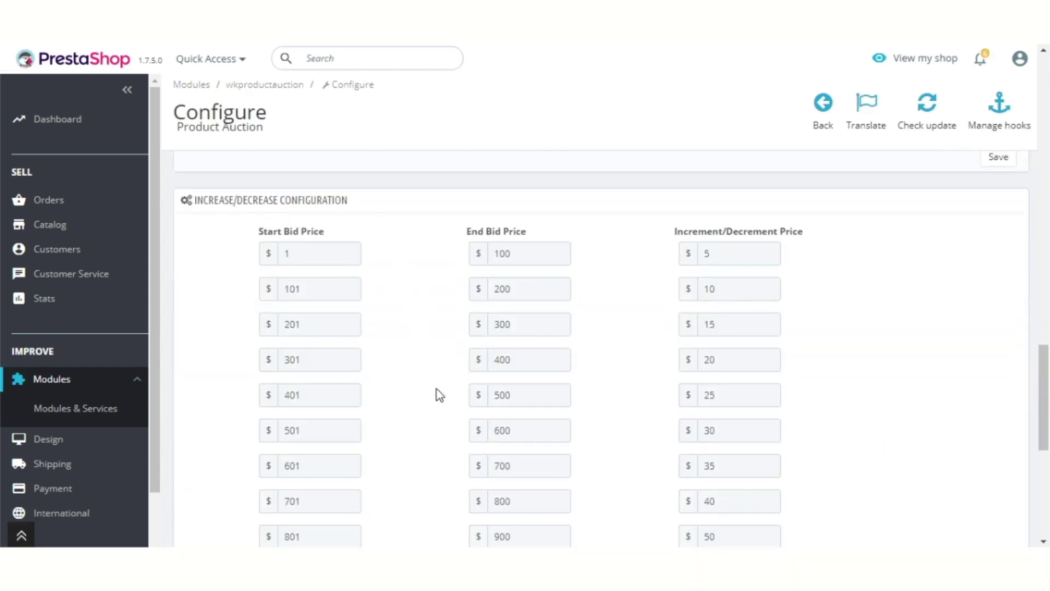
pyautogui.scroll(-3, 439, 400)
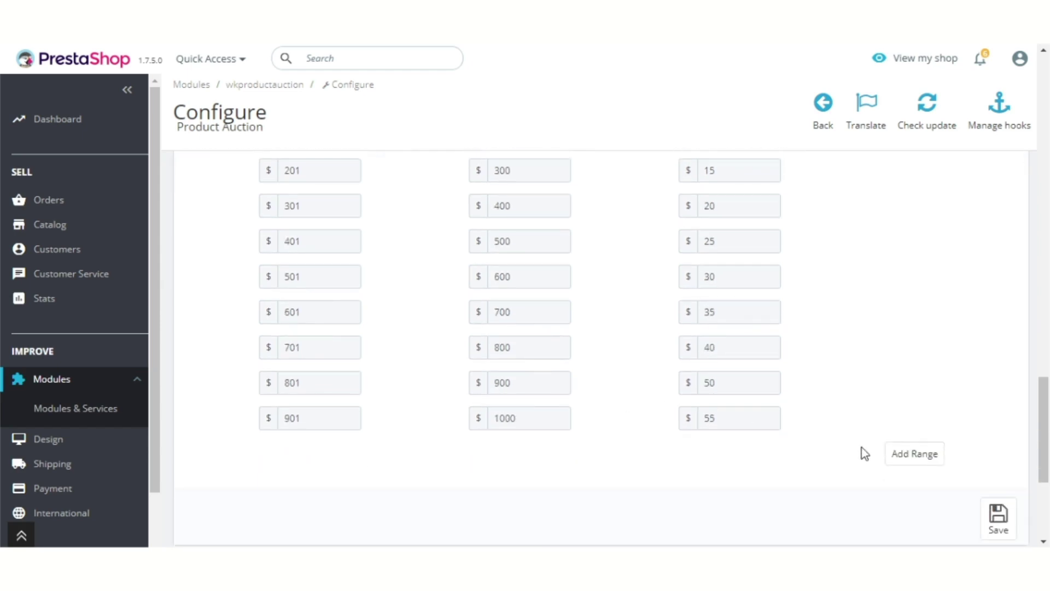
pyautogui.click(894, 461)
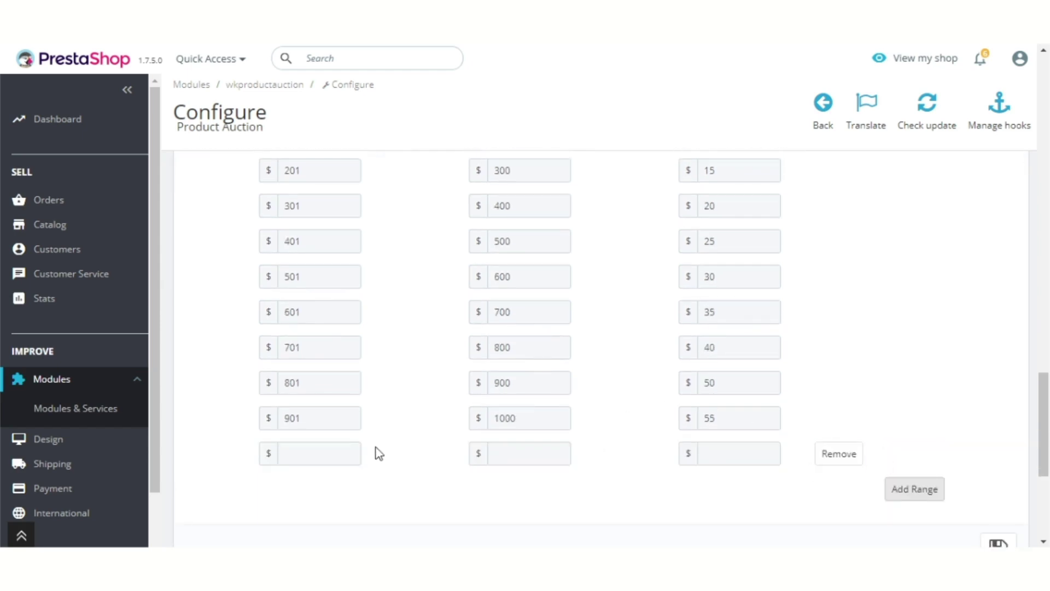
pyautogui.click(354, 453)
pyautogui.click(438, 483)
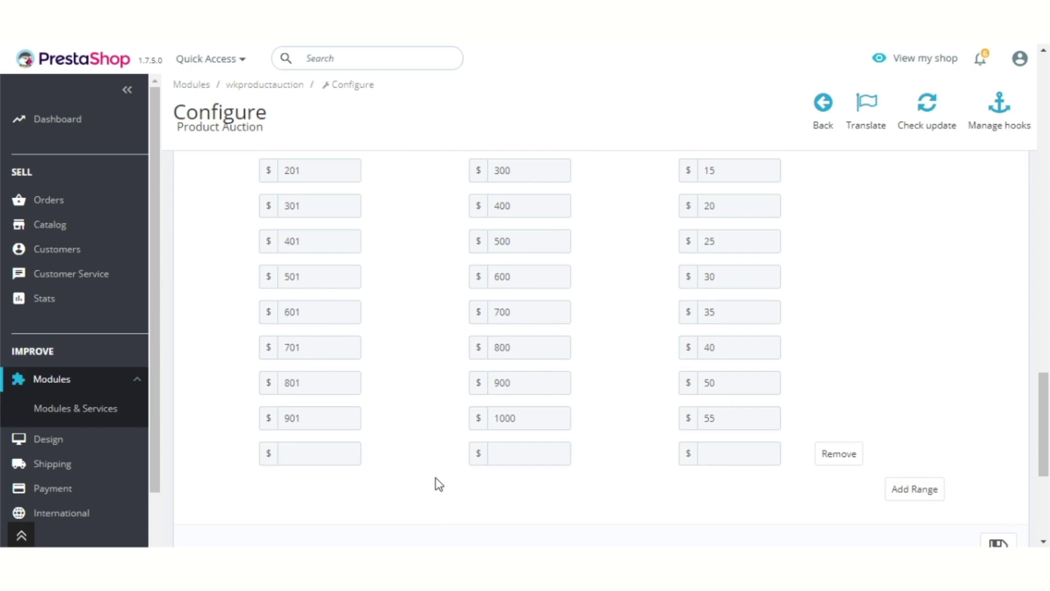
pyautogui.scroll(3, 435, 478)
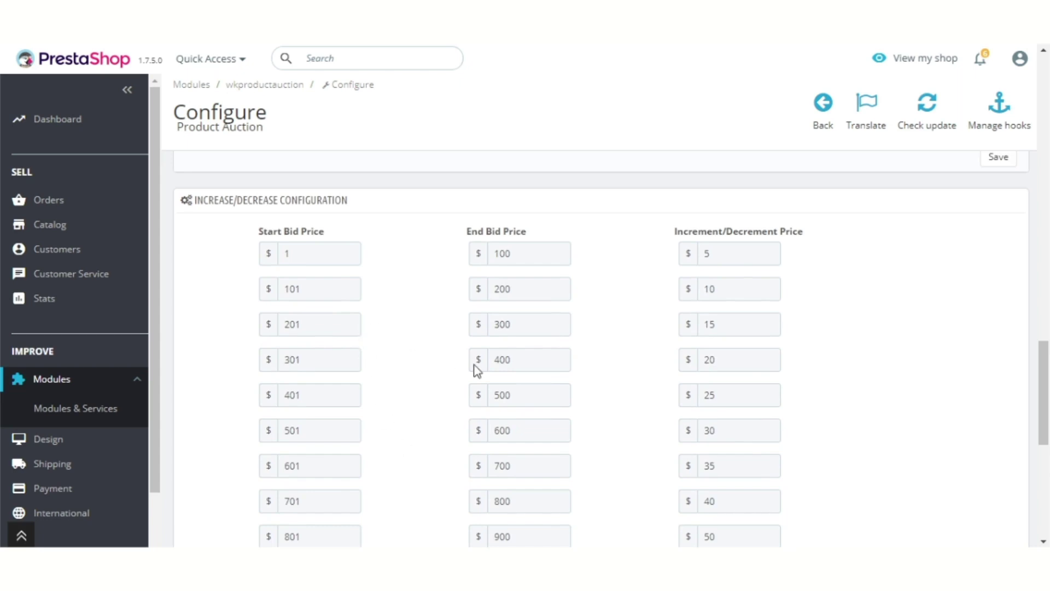
pyautogui.scroll(-3, 475, 370)
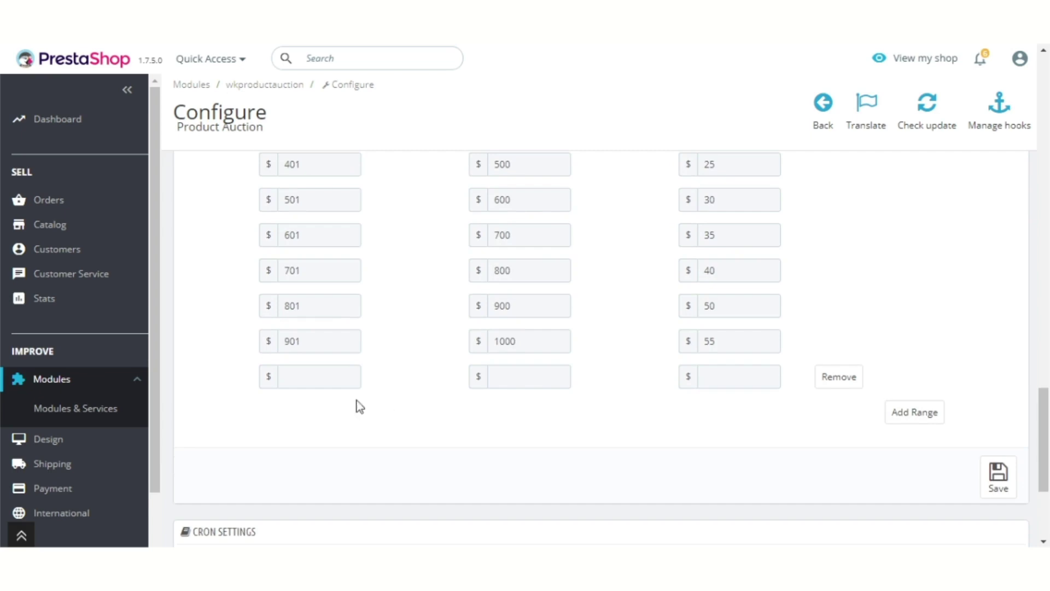
# Step: Fill the new range with start price $1001, end price $1100 and increment $60, and remove that range
pyautogui.click(337, 383)
pyautogui.write('1')
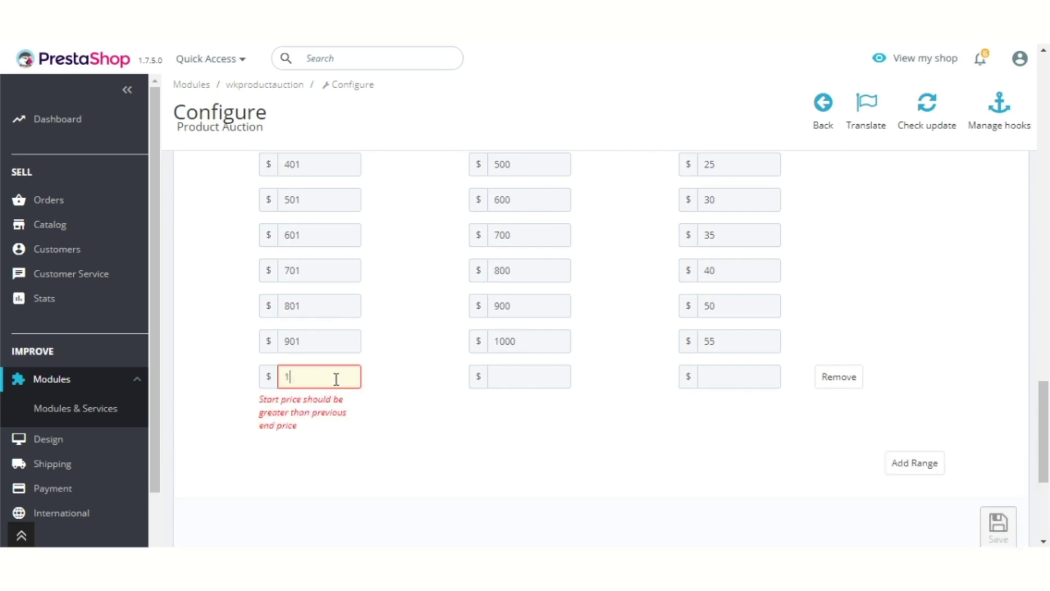
pyautogui.write('001')
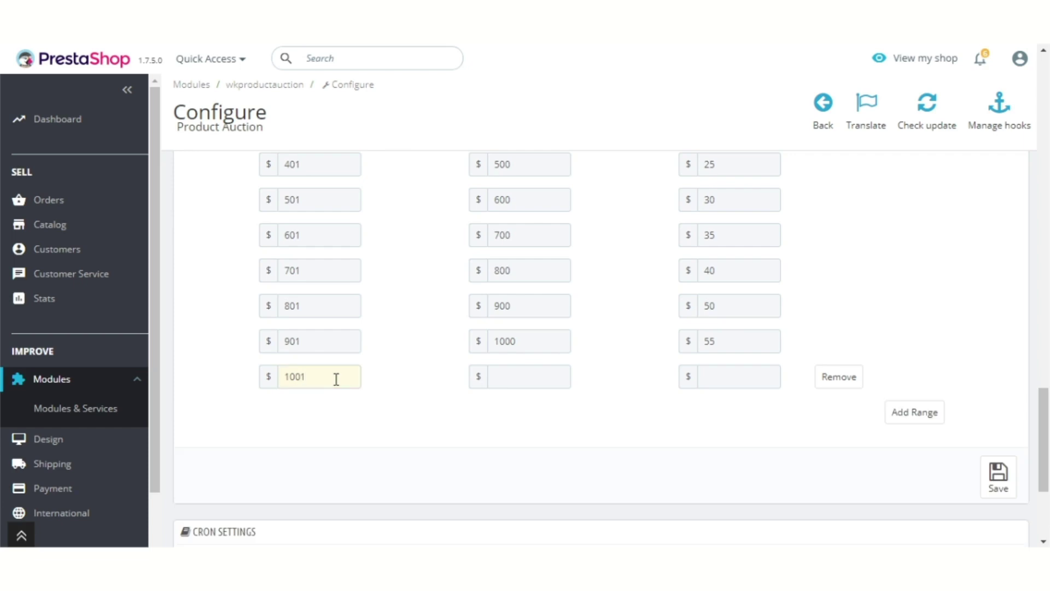
pyautogui.press('Tab')
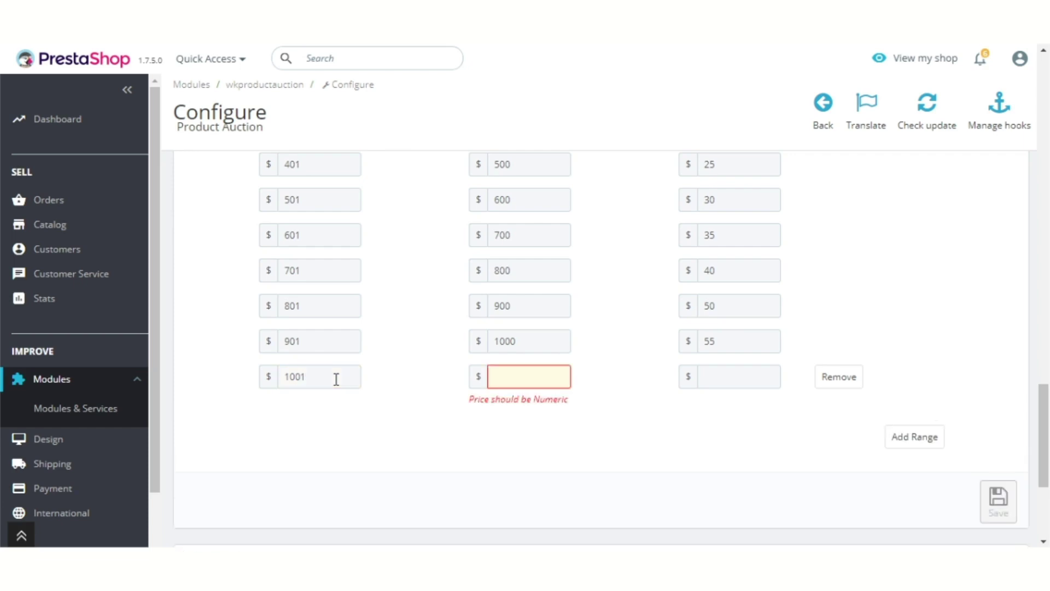
pyautogui.write('1100')
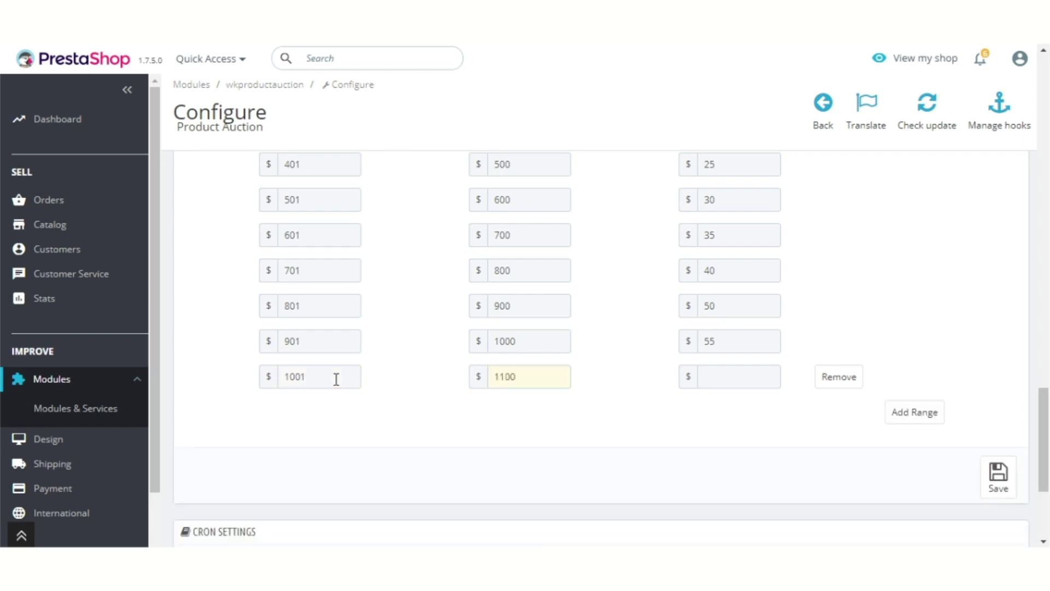
pyautogui.press('Tab')
pyautogui.write('60')
pyautogui.click(836, 386)
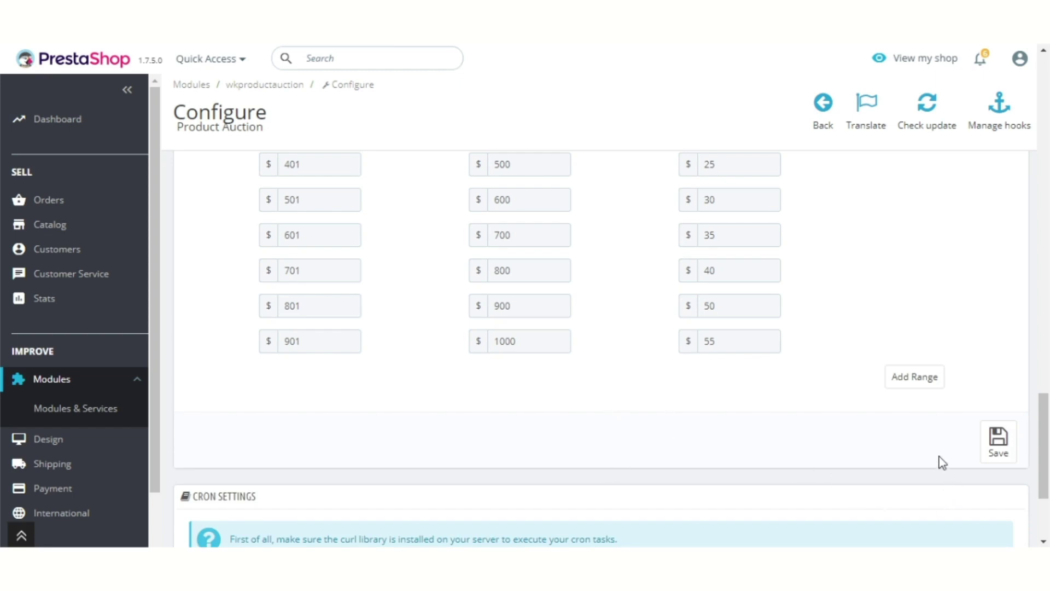
# Step: Save the Increase/Decrease Configuration and open the catalog's product list
pyautogui.click(998, 441)
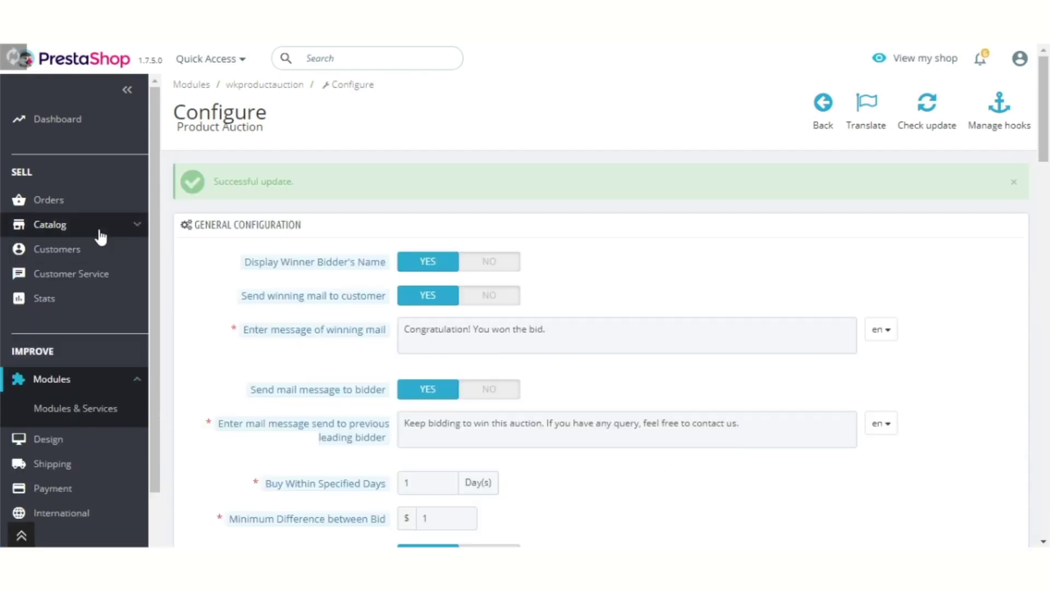
pyautogui.moveTo(100, 236)
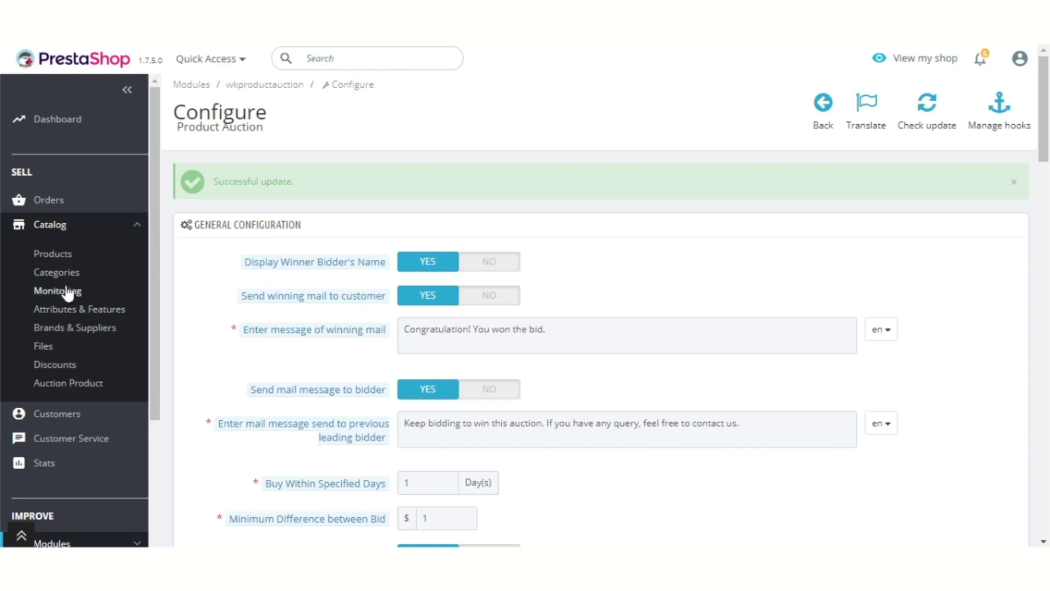
pyautogui.click(49, 254)
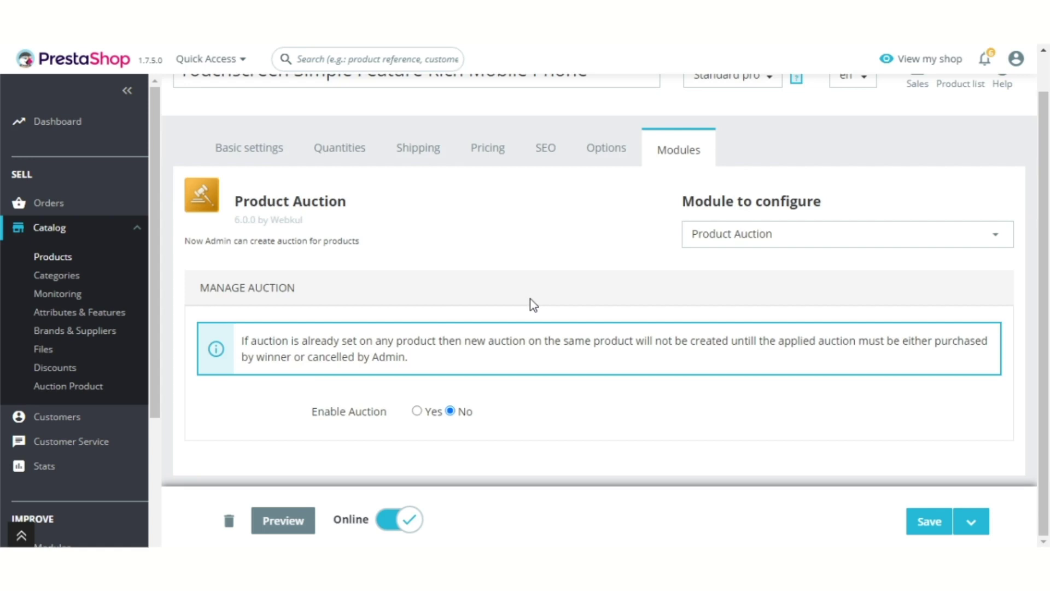
# Step: Enable the auction for the mobile phone product with auction type Normal and a starting price of $50
pyautogui.click(416, 413)
pyautogui.scroll(-3, 656, 381)
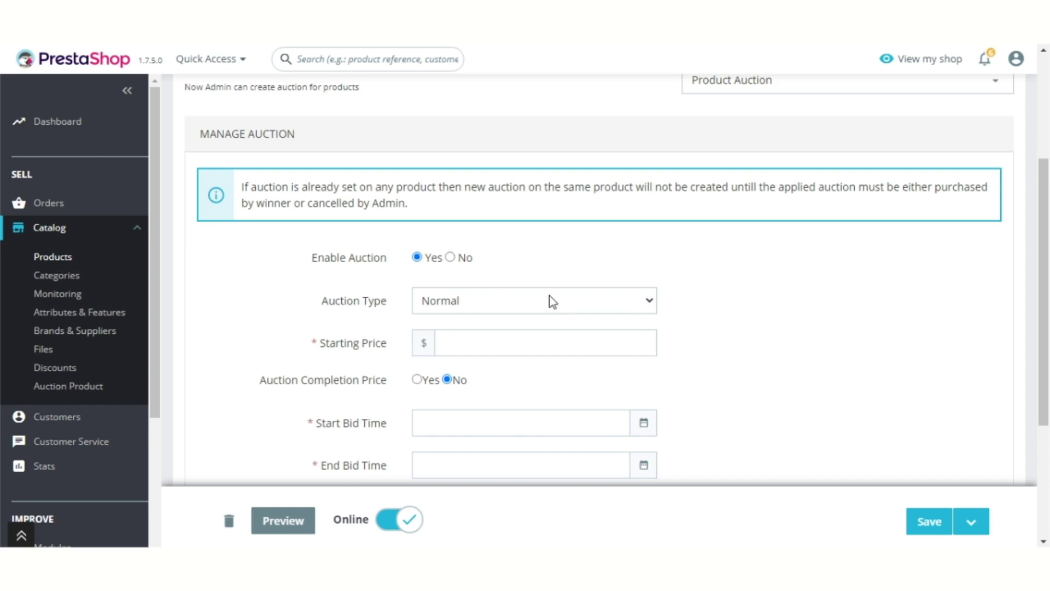
pyautogui.click(546, 335)
pyautogui.click(602, 328)
pyautogui.click(560, 345)
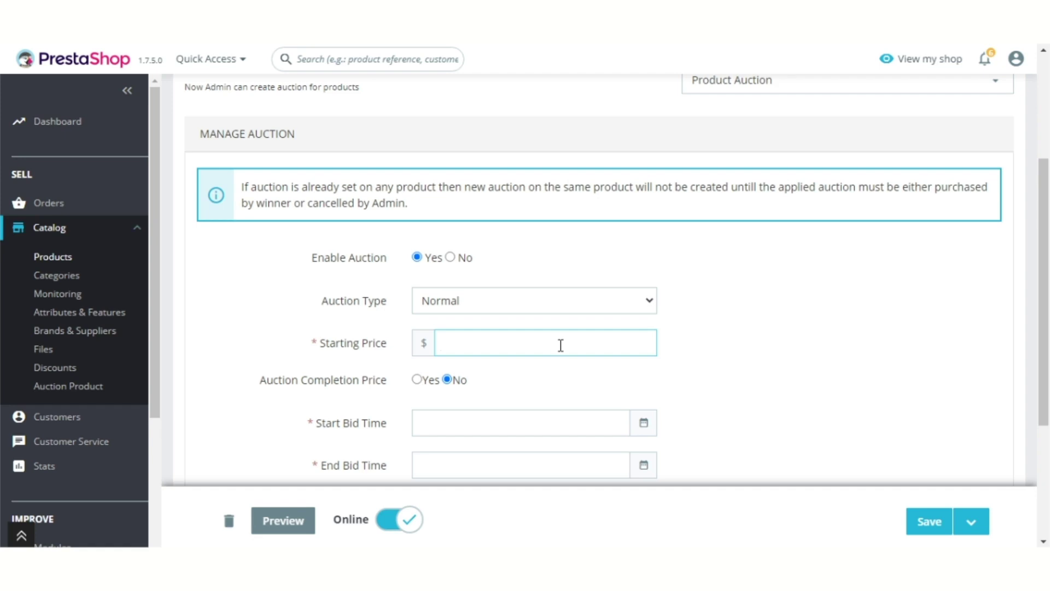
pyautogui.write('50')
# Step: Enable the Auction Completion Price and set the completion price to $150
pyautogui.click(416, 379)
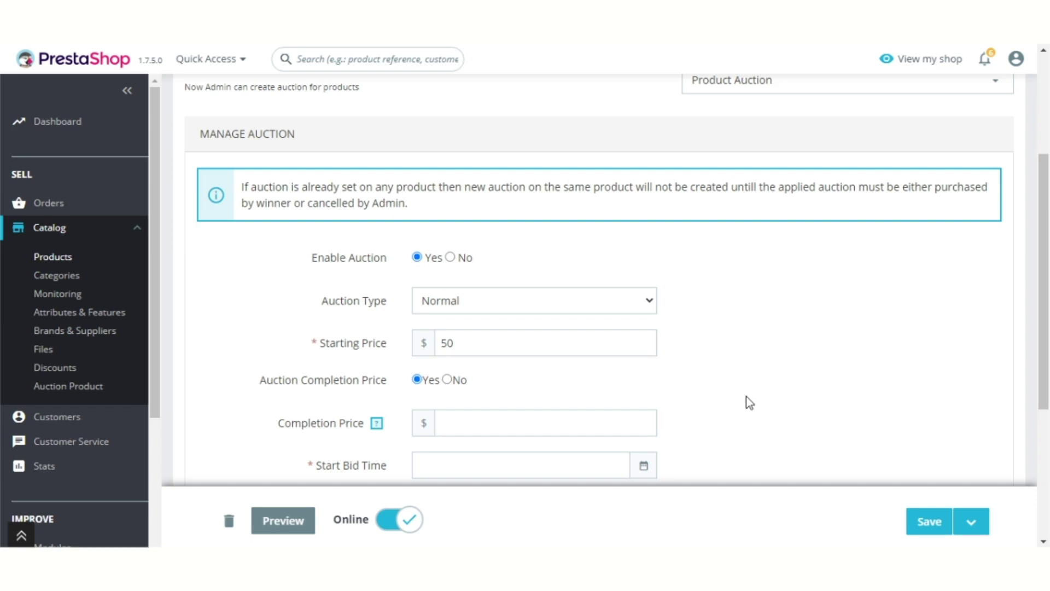
pyautogui.scroll(-1, 746, 397)
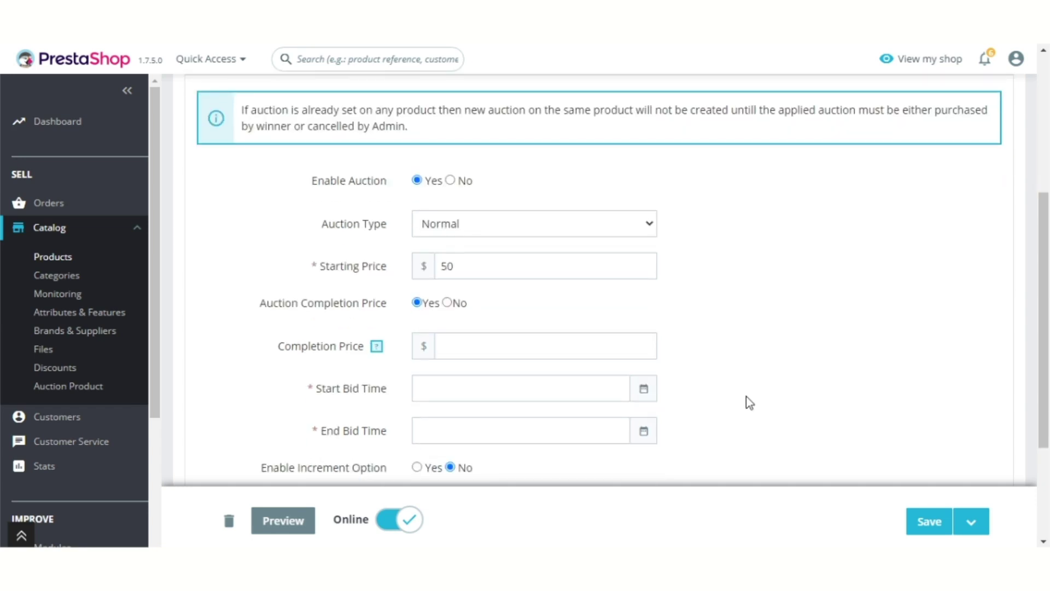
pyautogui.click(529, 343)
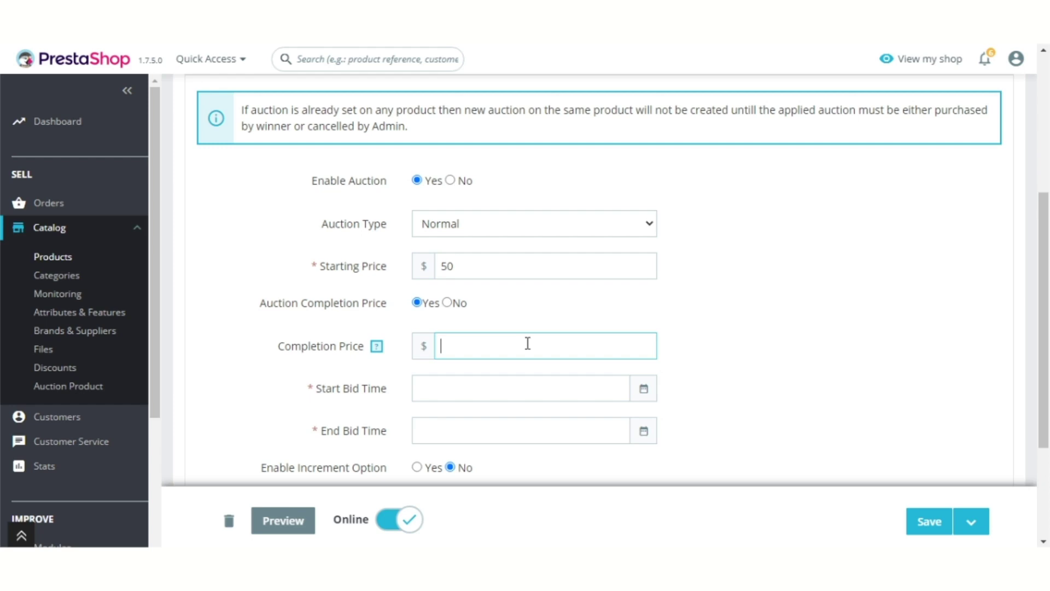
pyautogui.write('150')
# Step: Set the auction's Start Bid Time to the date 2020-12-01
pyautogui.click(488, 391)
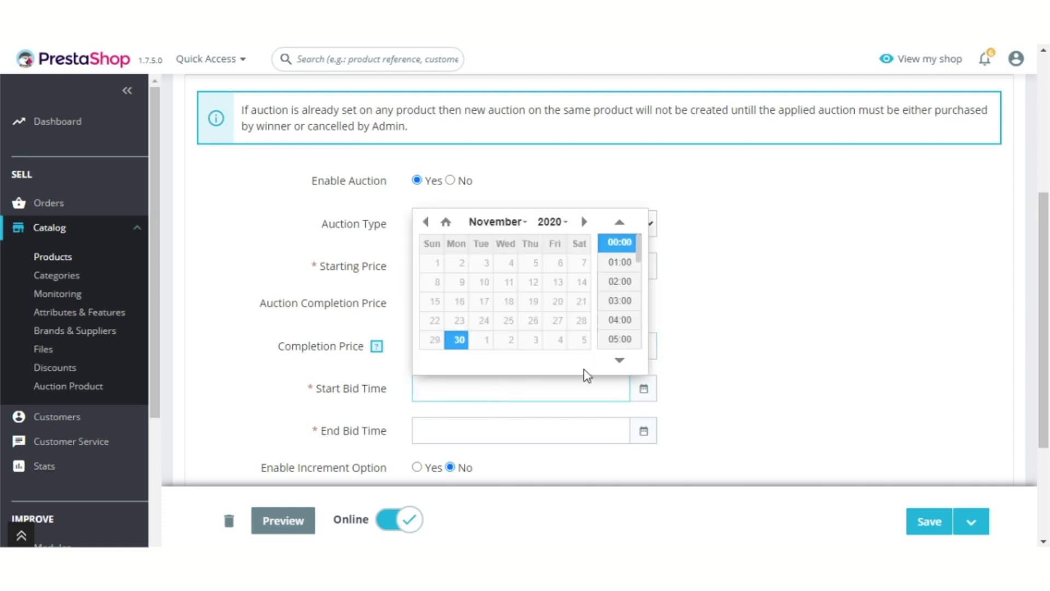
pyautogui.click(580, 221)
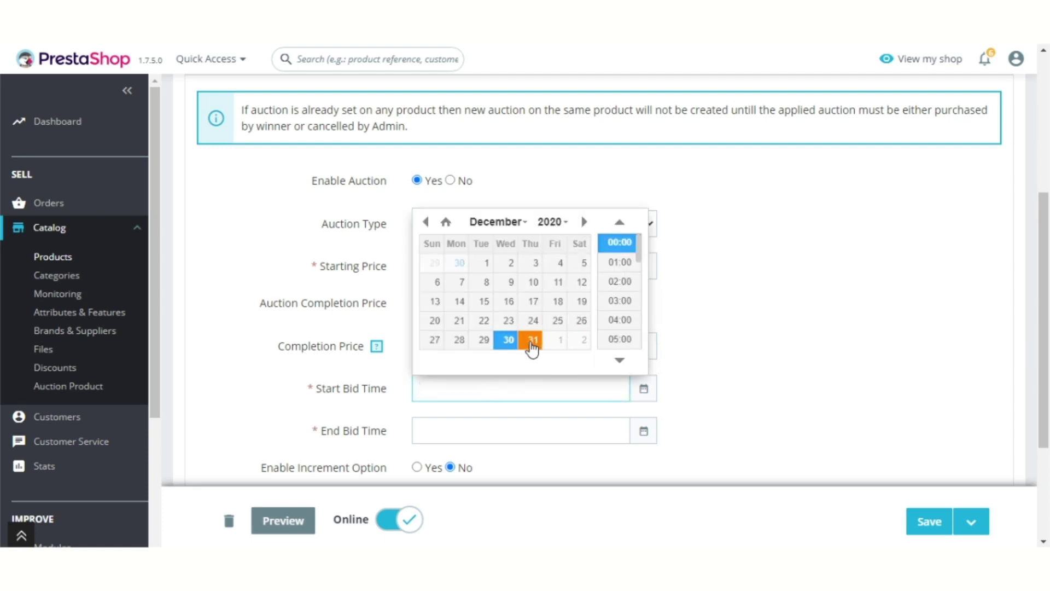
pyautogui.click(425, 221)
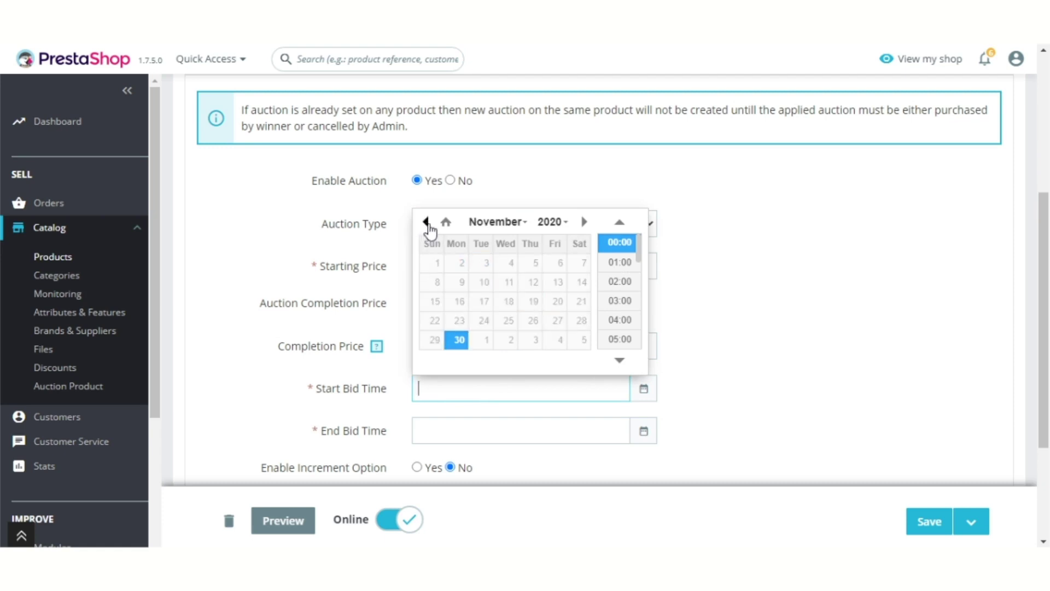
pyautogui.click(583, 221)
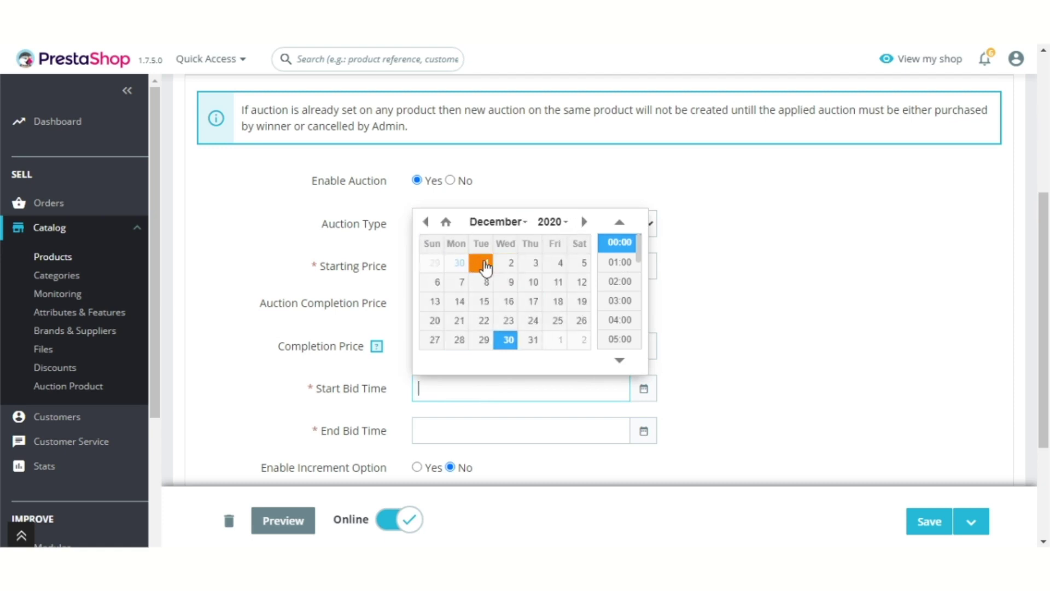
pyautogui.click(484, 264)
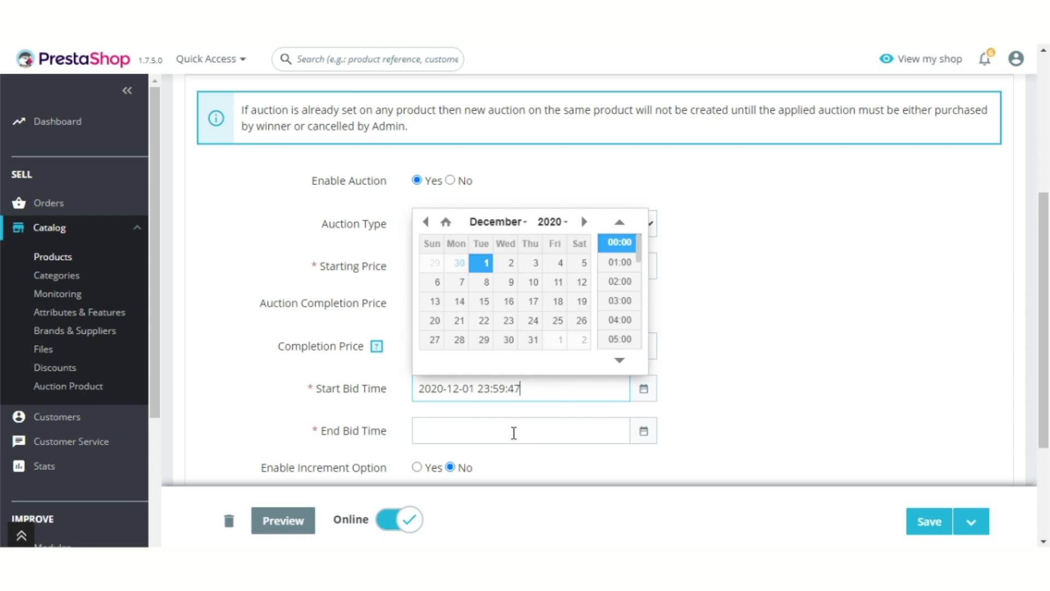
# Step: Set the auction's End Bid Time to the date 2020-12-03
pyautogui.click(513, 432)
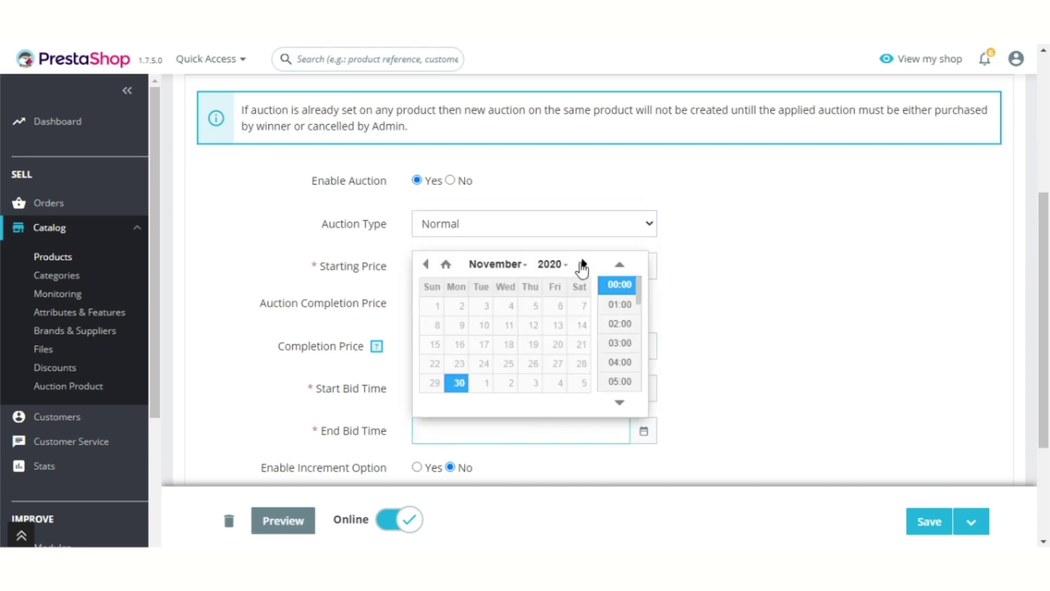
pyautogui.click(583, 264)
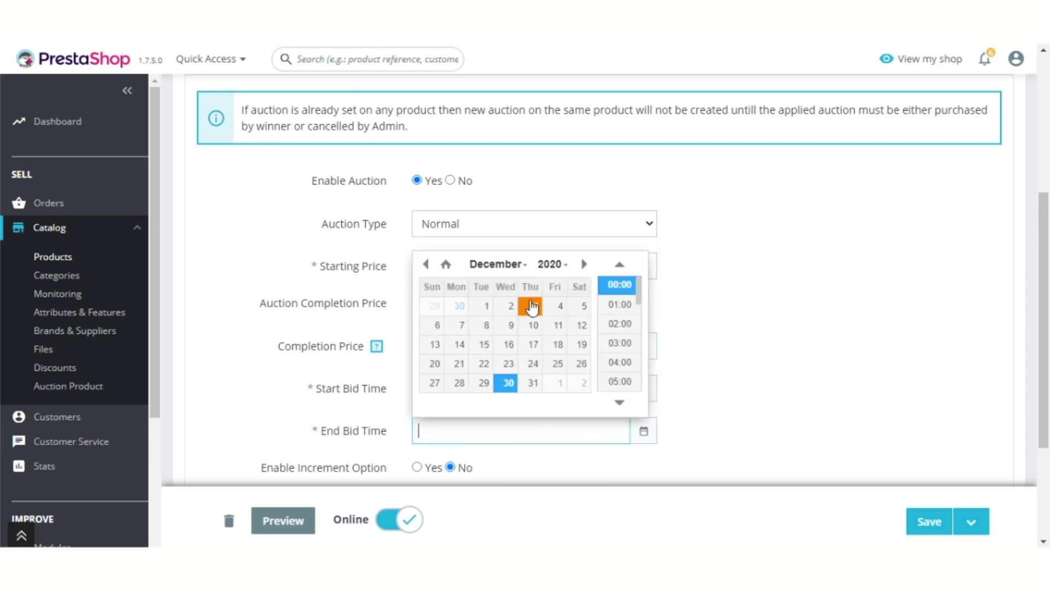
pyautogui.click(531, 306)
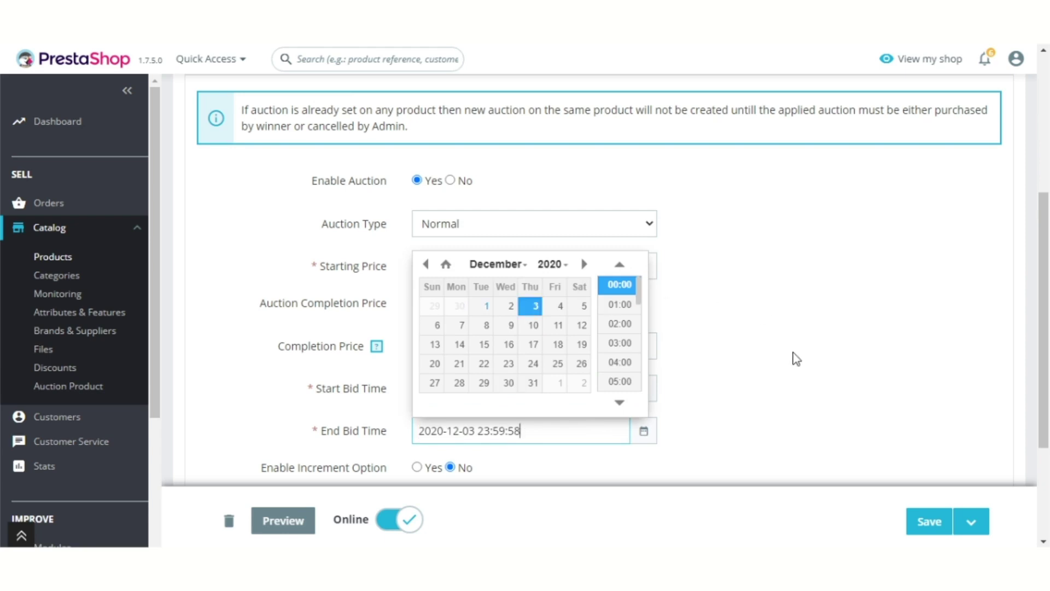
pyautogui.click(793, 354)
# Step: Enable the Increment Option for the product's auction and review its bid price ranges
pyautogui.scroll(-1, 796, 359)
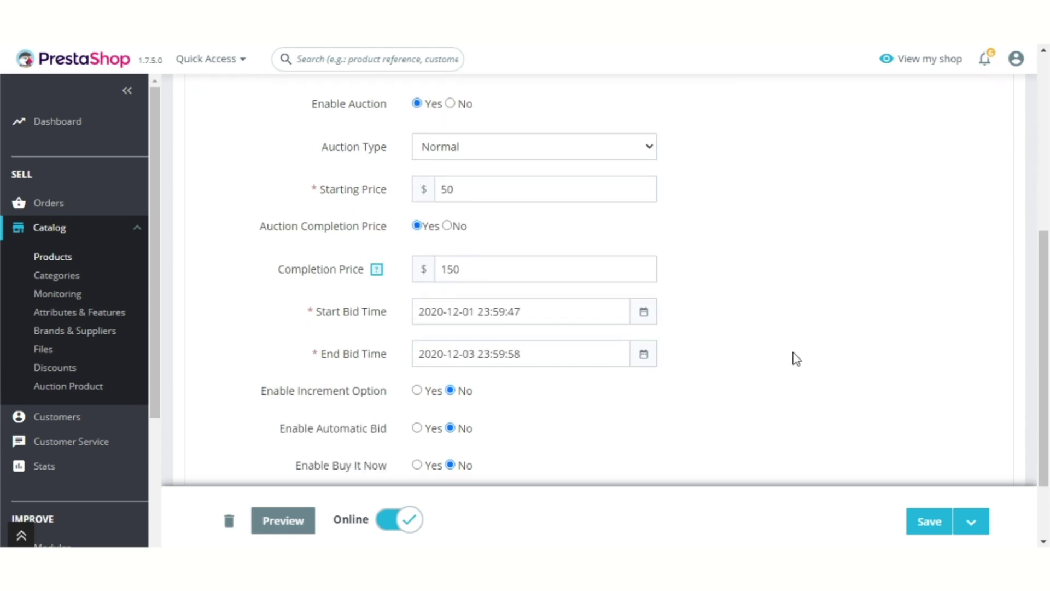
pyautogui.click(416, 390)
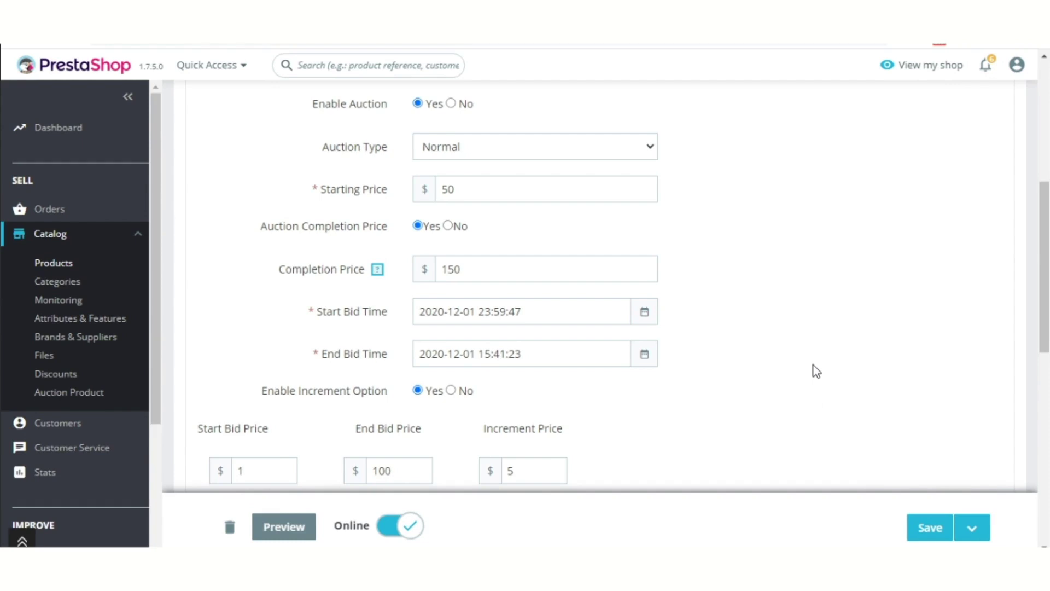
pyautogui.scroll(-4, 812, 366)
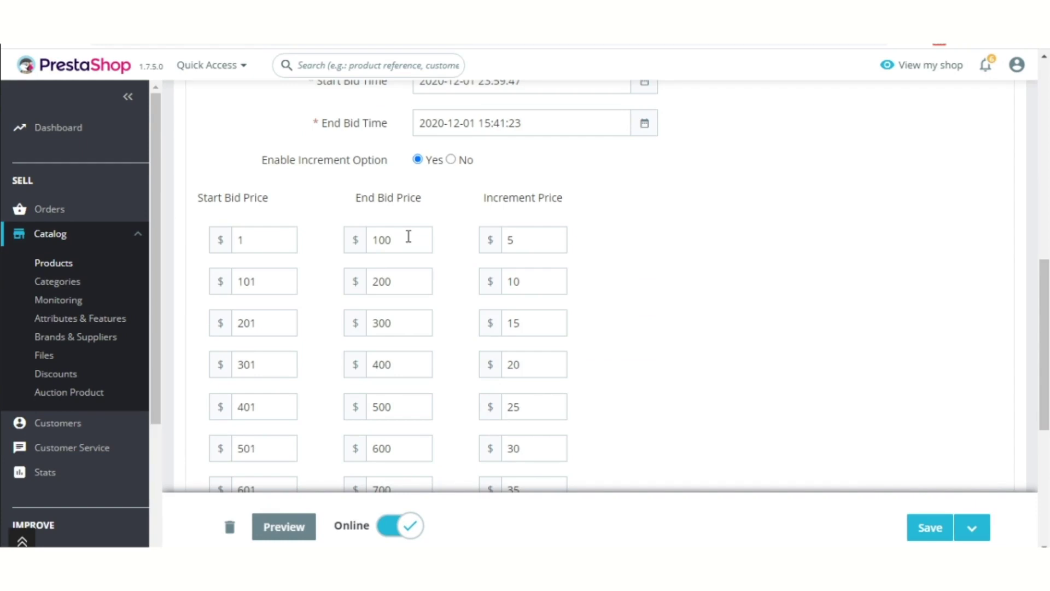
# Step: Compare the auction's starting price with the bid price ranges and their increment prices
pyautogui.scroll(3, 791, 274)
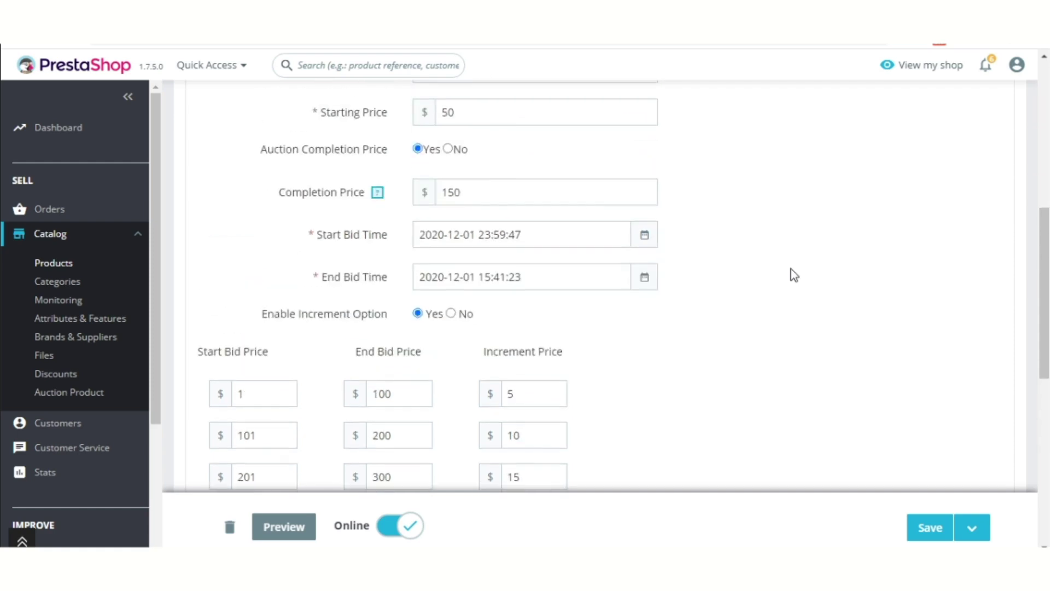
pyautogui.click(471, 113)
pyautogui.doubleClick(465, 112)
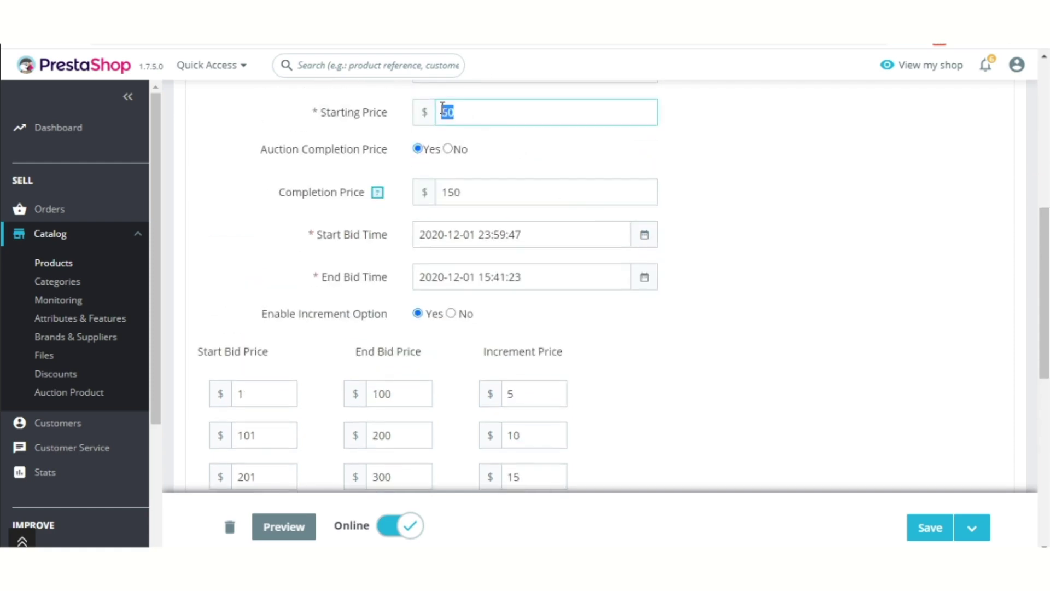
pyautogui.scroll(-3, 821, 334)
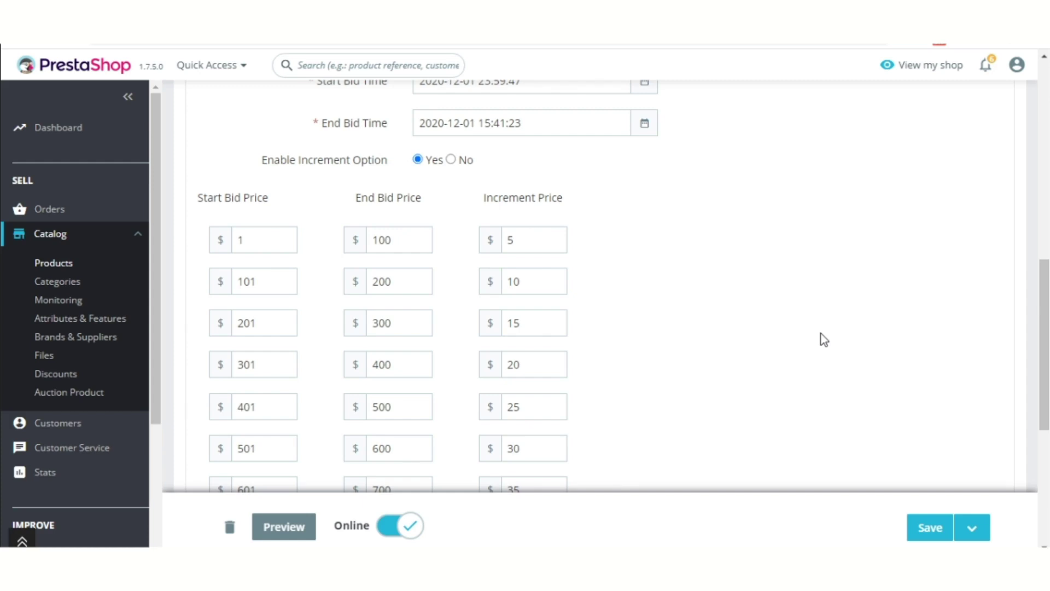
pyautogui.doubleClick(277, 280)
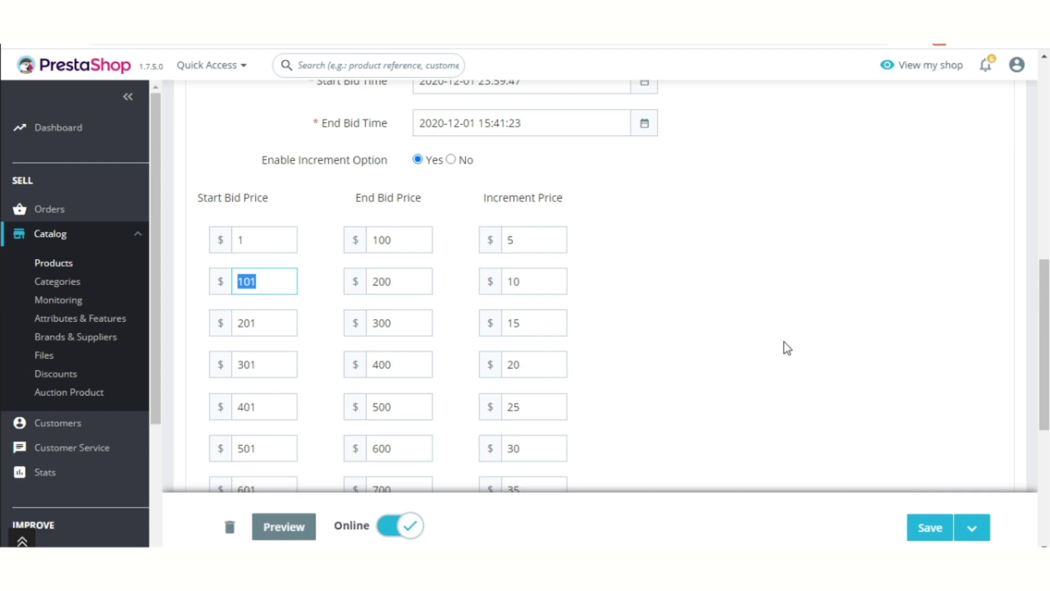
pyautogui.click(920, 458)
pyautogui.scroll(-5, 621, 360)
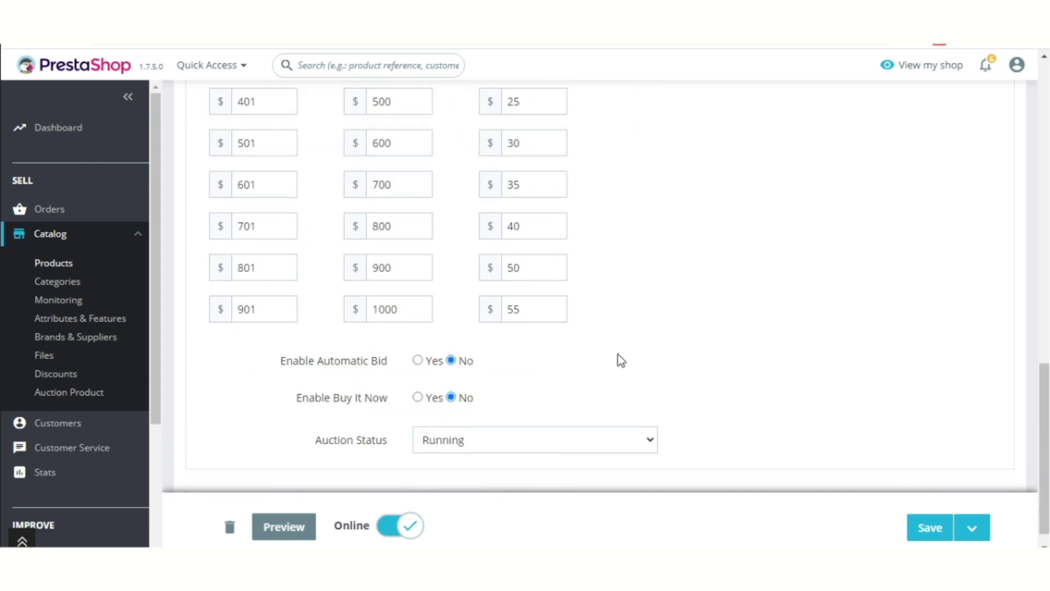
pyautogui.click(418, 360)
pyautogui.click(451, 360)
pyautogui.click(418, 360)
pyautogui.click(451, 362)
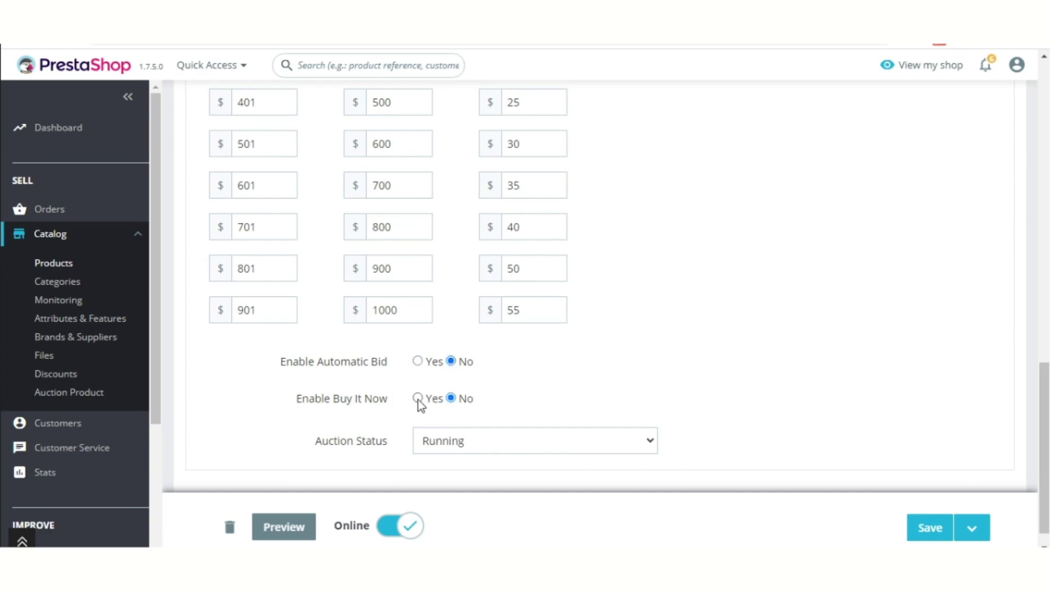
# Step: Enable Buy It Now with a tax-excluded price of $200 and save the product
pyautogui.click(417, 398)
pyautogui.click(450, 398)
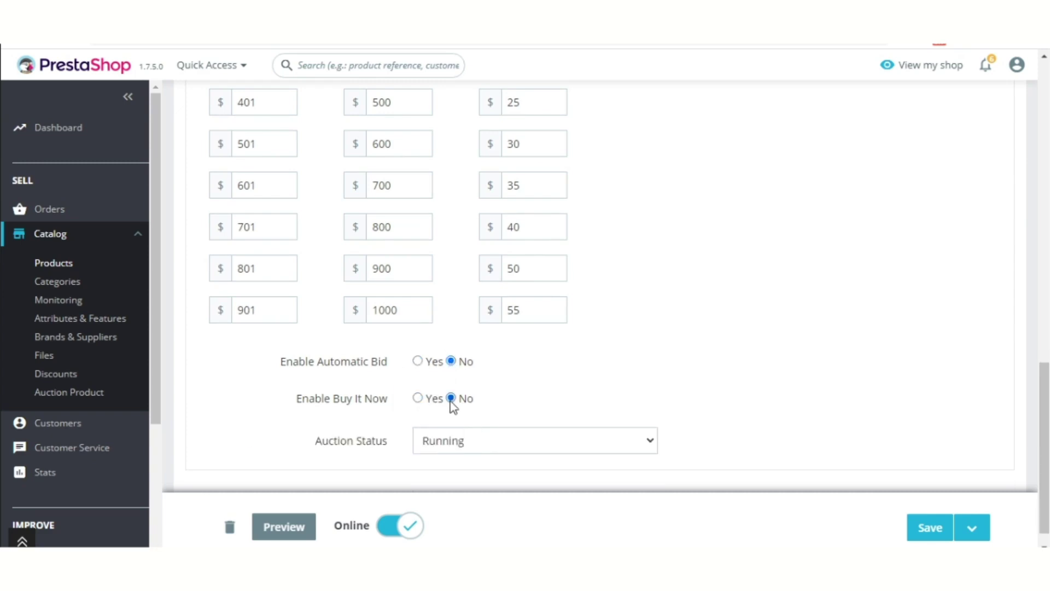
pyautogui.click(418, 398)
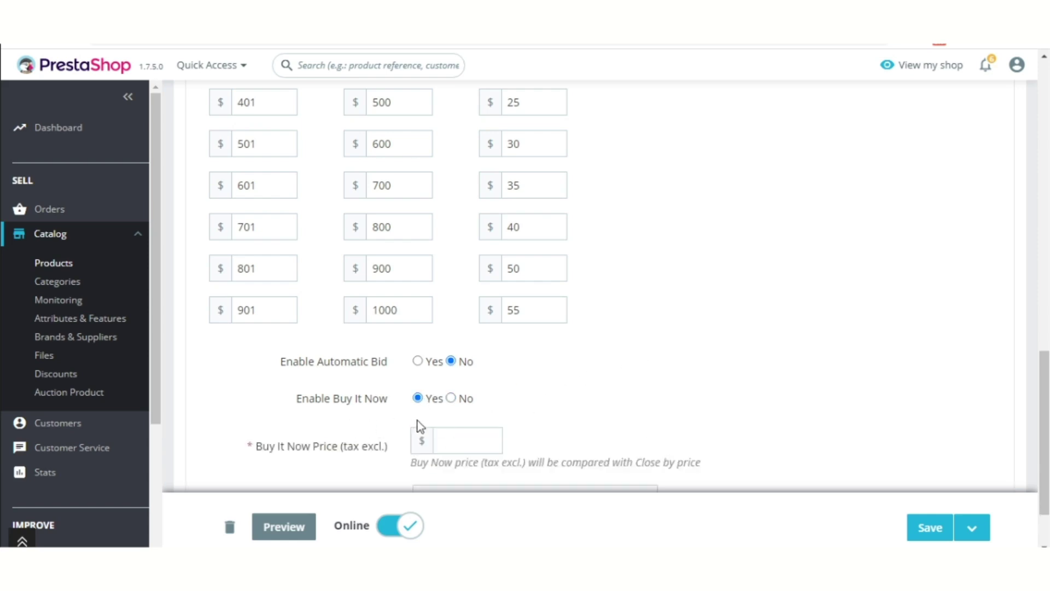
pyautogui.click(455, 438)
pyautogui.write('200')
pyautogui.scroll(-2, 541, 396)
pyautogui.click(933, 529)
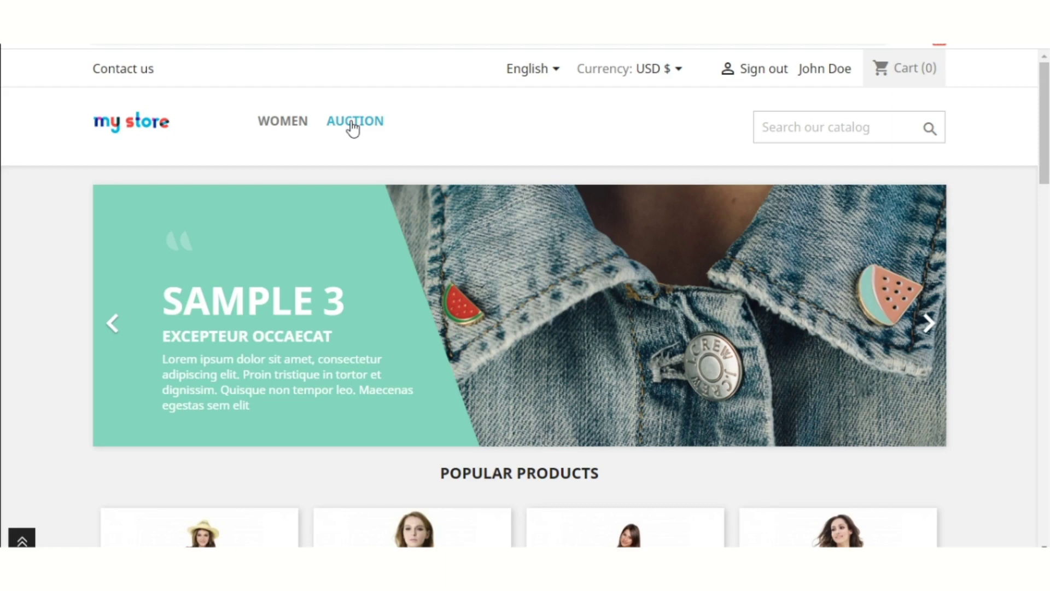
# Step: Switch to the storefront and browse its product listings for items available for bid
pyautogui.click(352, 123)
pyautogui.scroll(-5, 350, 301)
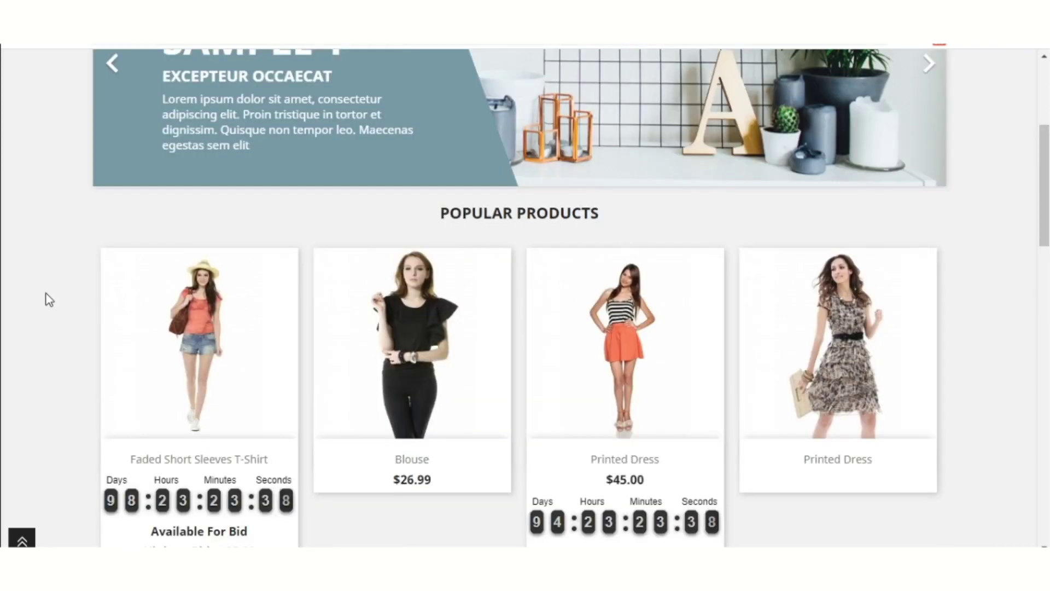
pyautogui.scroll(-3, 47, 299)
pyautogui.scroll(-1, 48, 298)
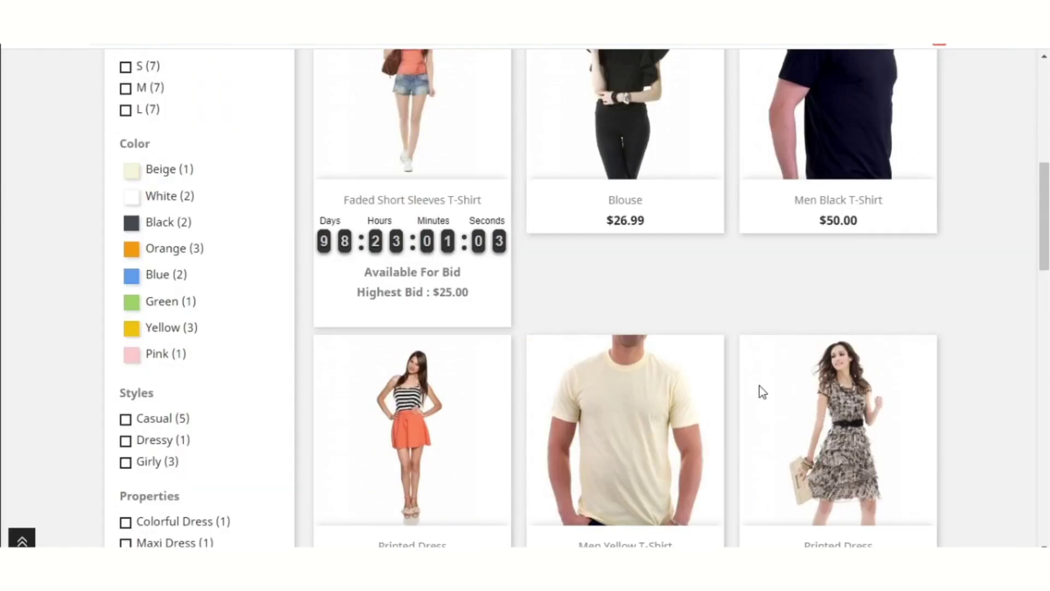
pyautogui.scroll(9, 759, 386)
# Step: Search the store catalog for "touch" and open the Touchscreen Simple Feature Rich Mobile Phone page
pyautogui.click(802, 133)
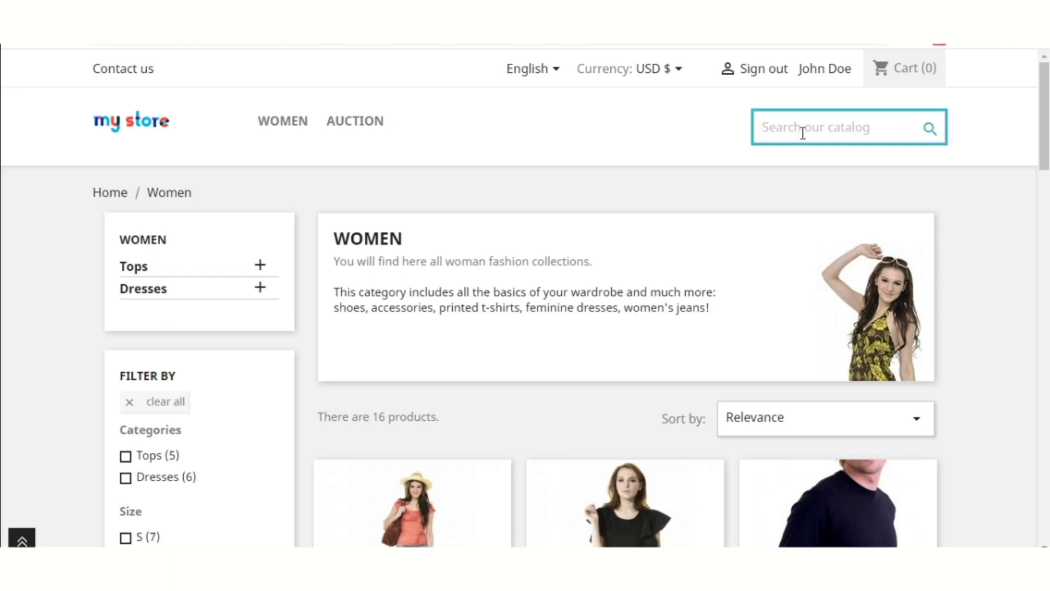
pyautogui.write('touch')
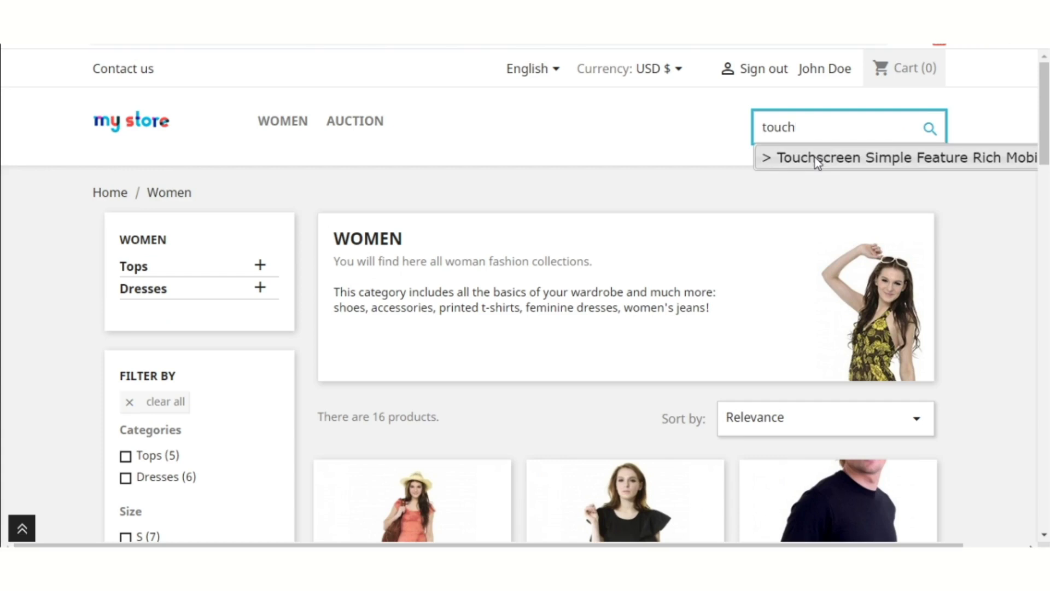
pyautogui.click(817, 158)
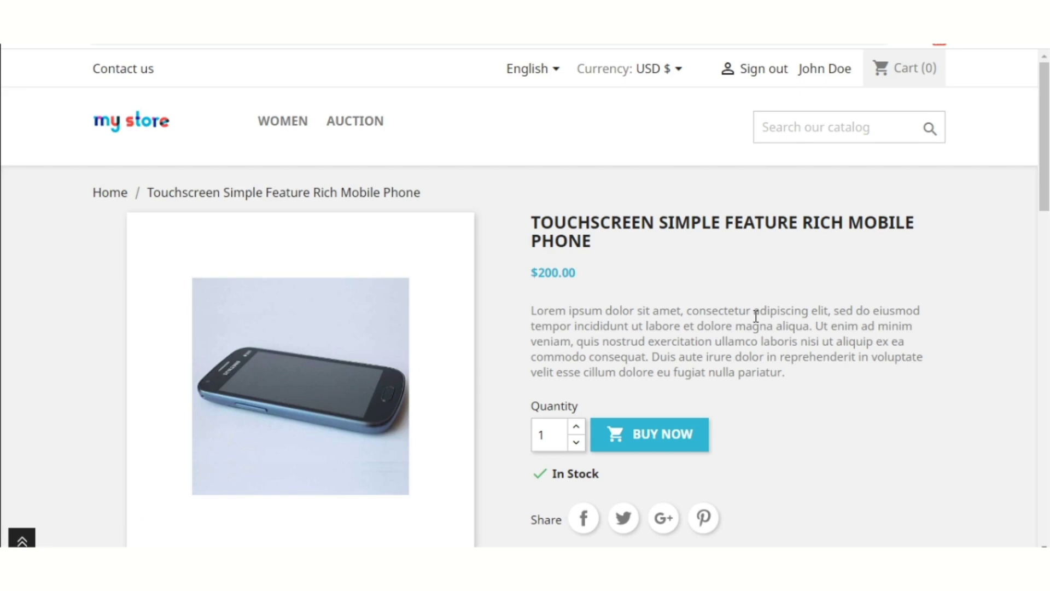
# Step: Examine the phone's auction details, including countdown and starting bid price, and its Buy Now price
pyautogui.scroll(-8, 756, 316)
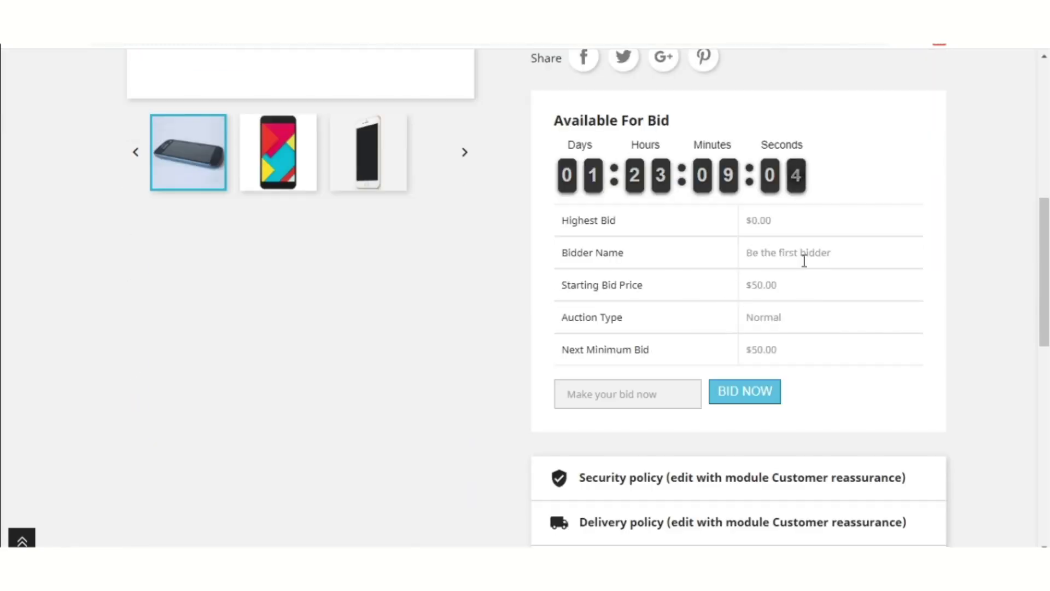
pyautogui.moveTo(806, 288); pyautogui.dragTo(746, 293)
pyautogui.click(746, 293)
pyautogui.scroll(3, 746, 293)
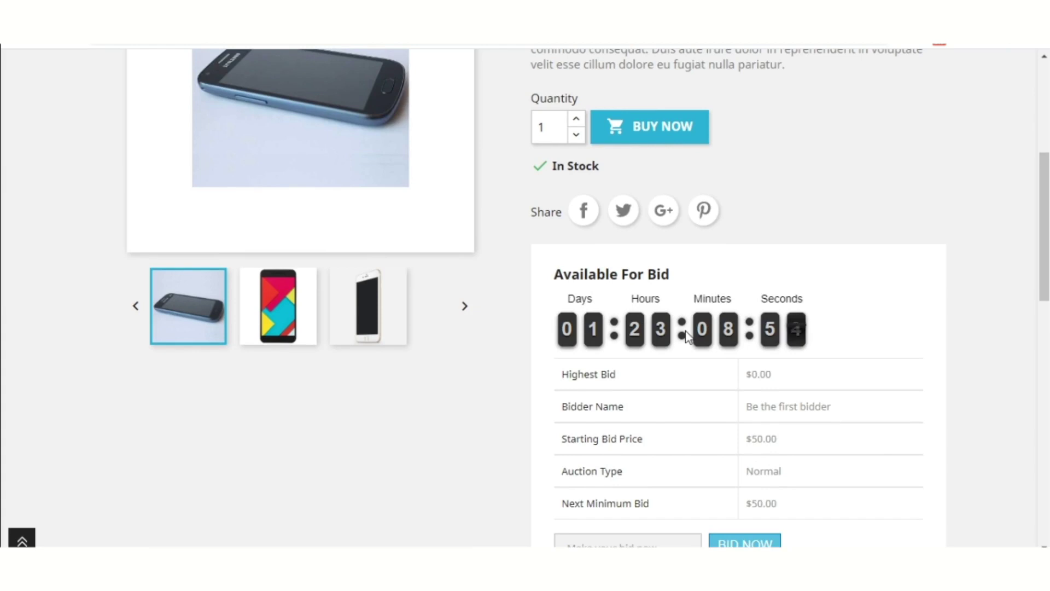
pyautogui.scroll(4, 686, 334)
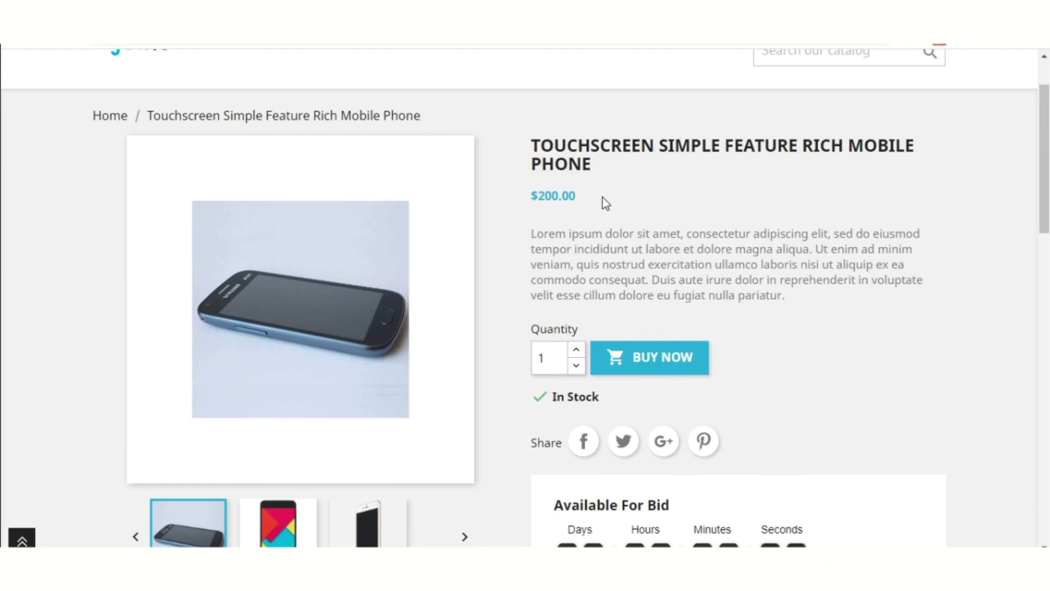
# Step: Place a bid of $60 on the mobile phone's auction
pyautogui.scroll(-8, 602, 198)
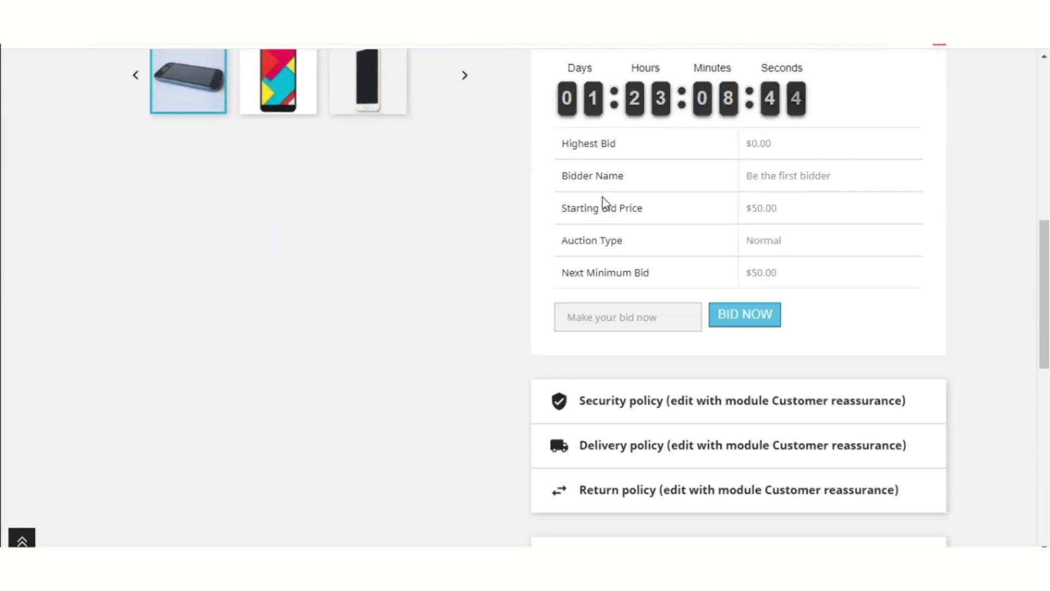
pyautogui.click(627, 315)
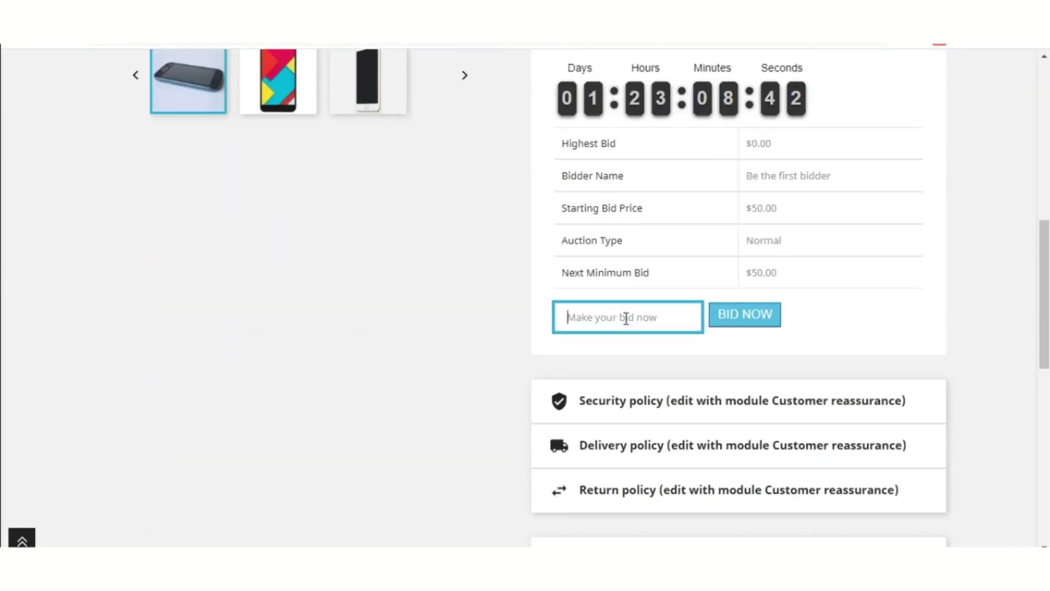
pyautogui.write('60')
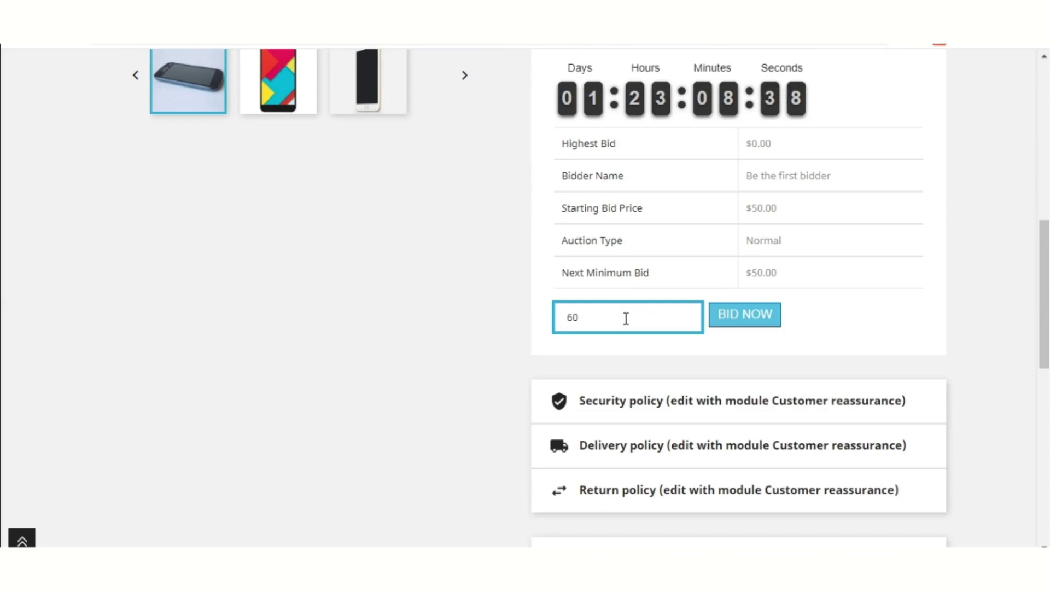
pyautogui.click(754, 323)
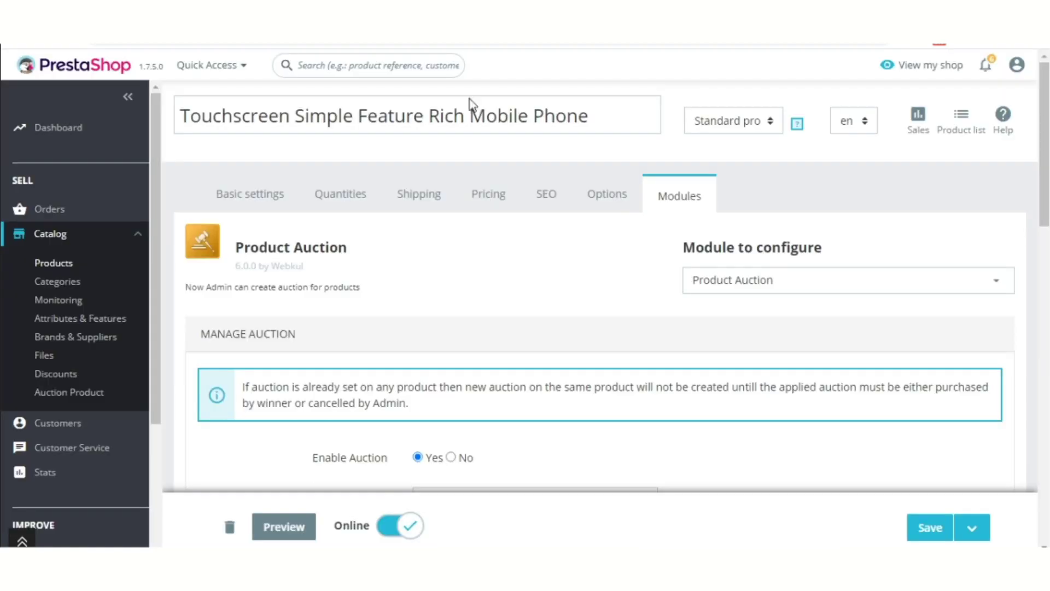
# Step: Check the auction settings in the back office and the next minimum bid on the storefront product page
pyautogui.scroll(-10, 519, 334)
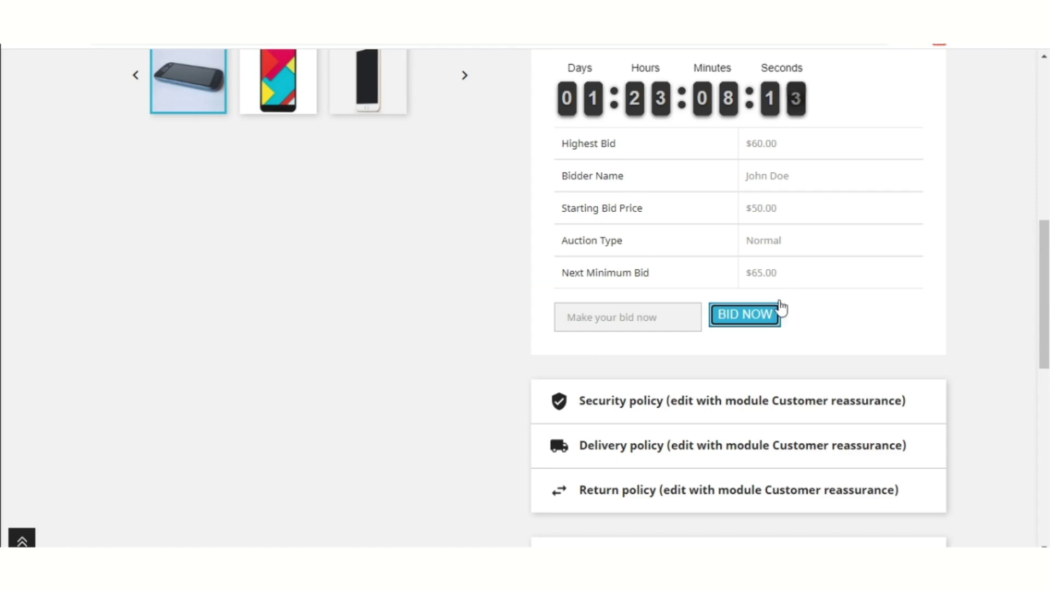
pyautogui.click(777, 312)
pyautogui.moveTo(798, 275); pyautogui.dragTo(748, 276)
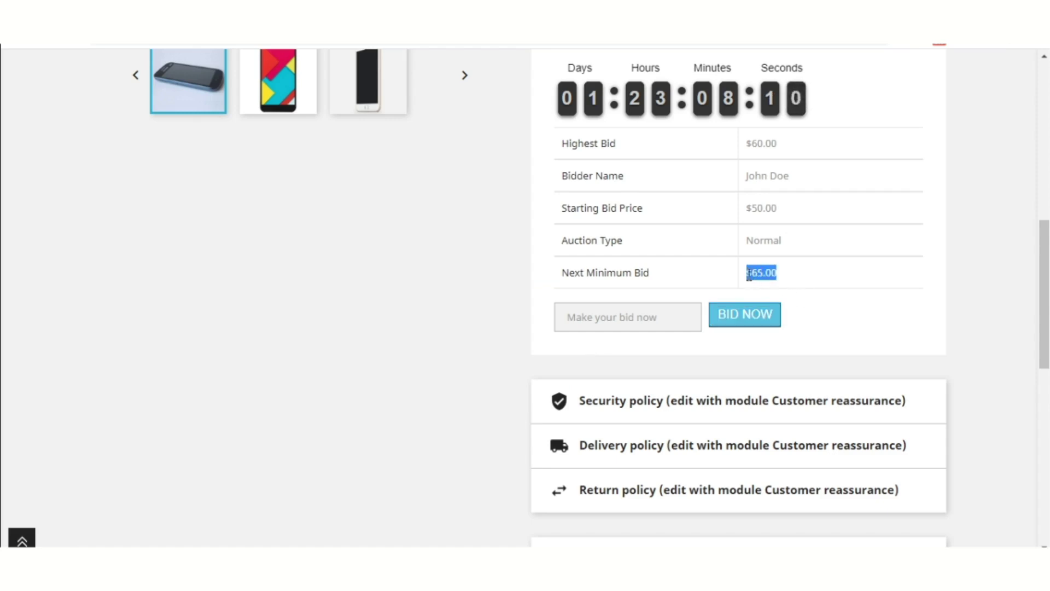
pyautogui.click(747, 275)
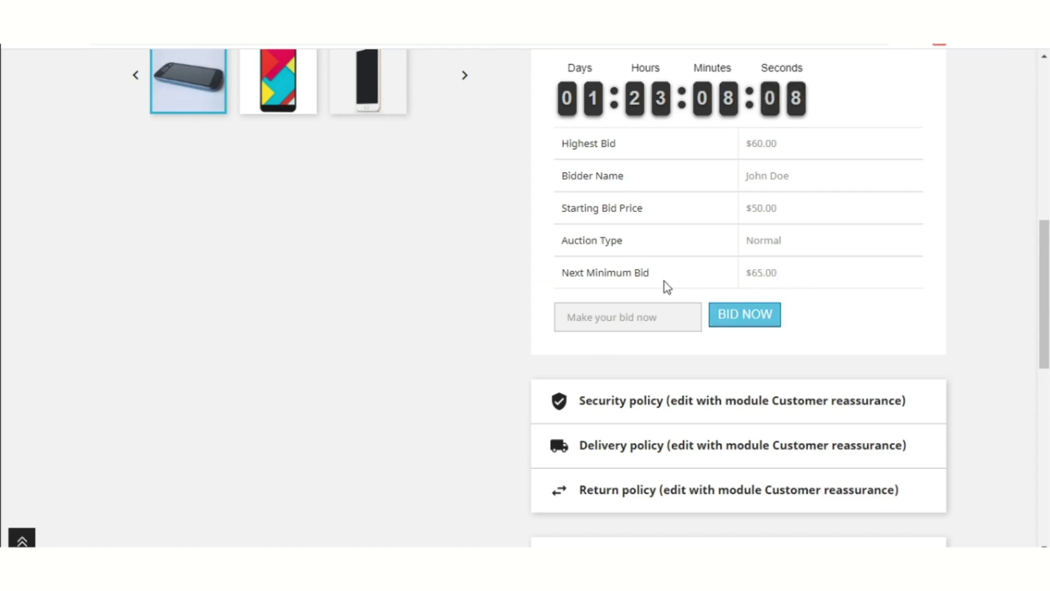
# Step: Place a bid of $105 on the mobile phone's auction
pyautogui.click(595, 319)
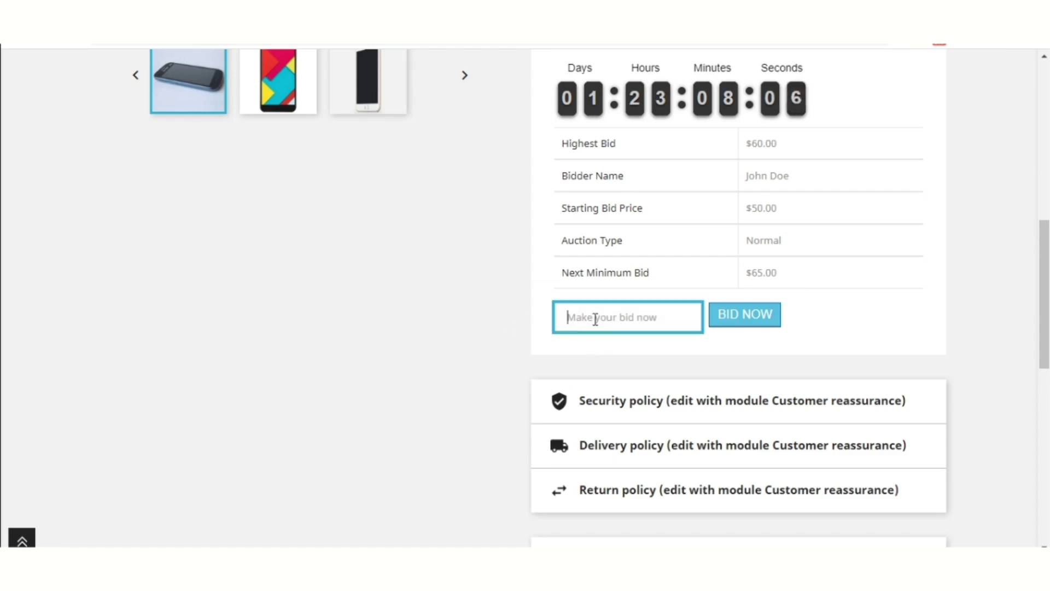
pyautogui.write('105')
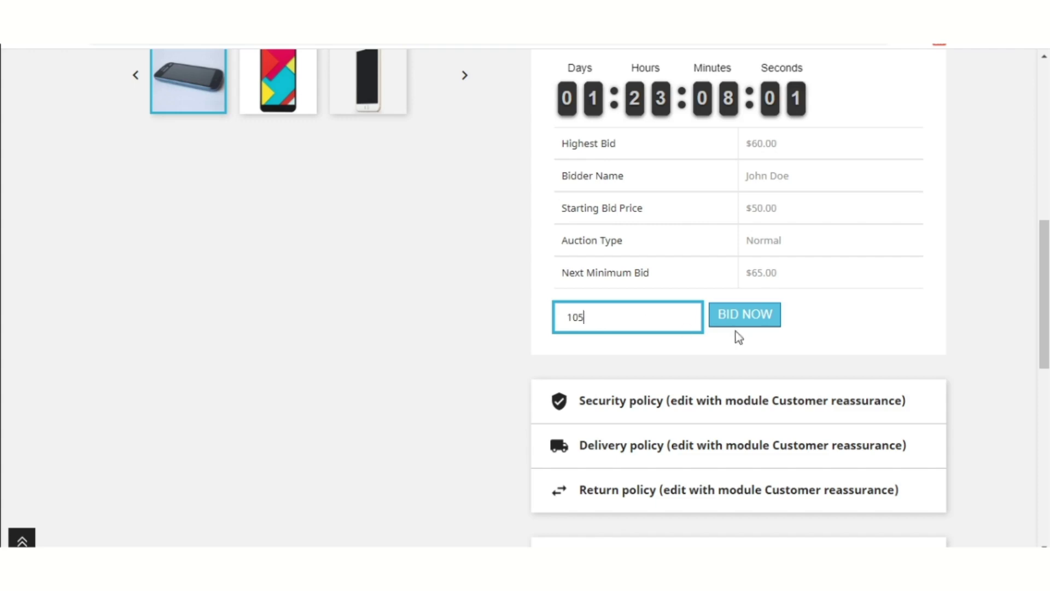
pyautogui.click(760, 320)
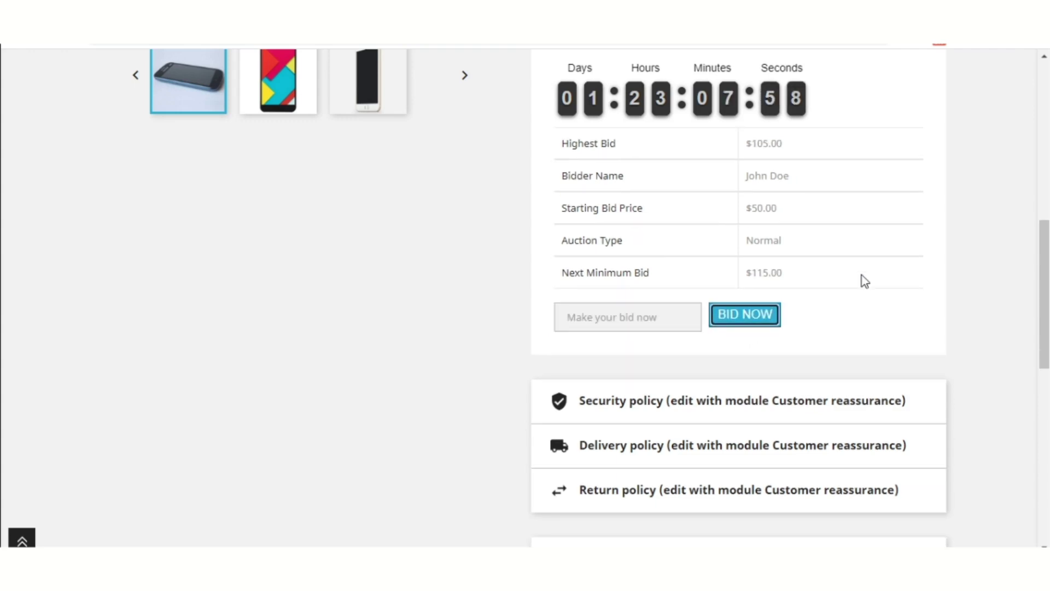
# Step: Compare the next minimum bid with the back office increment for the $101 to $200 range
pyautogui.moveTo(808, 283); pyautogui.dragTo(748, 274)
pyautogui.click(750, 274)
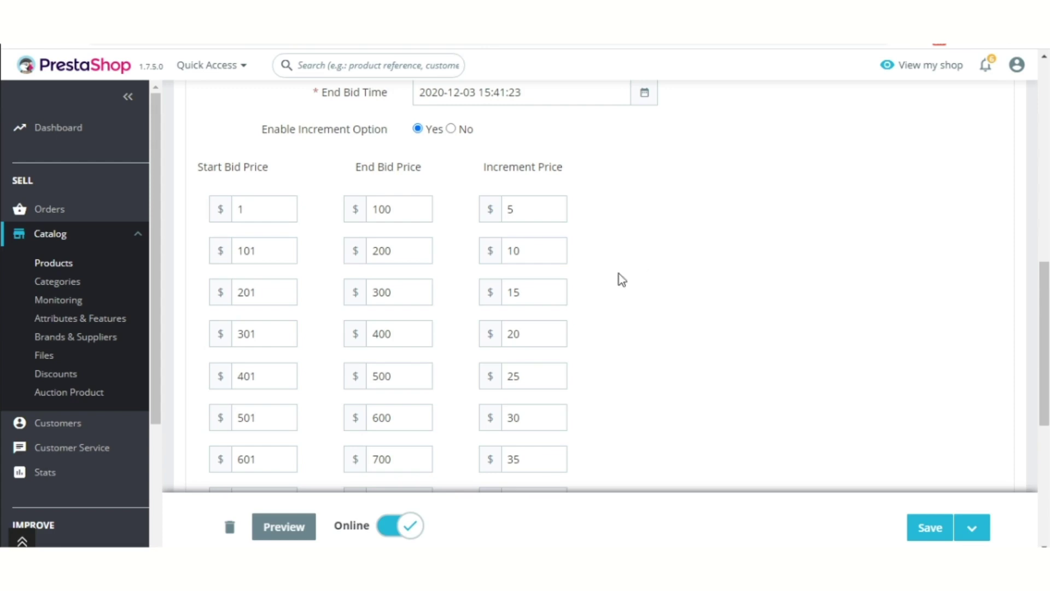
pyautogui.doubleClick(276, 249)
pyautogui.moveTo(420, 252); pyautogui.dragTo(360, 251)
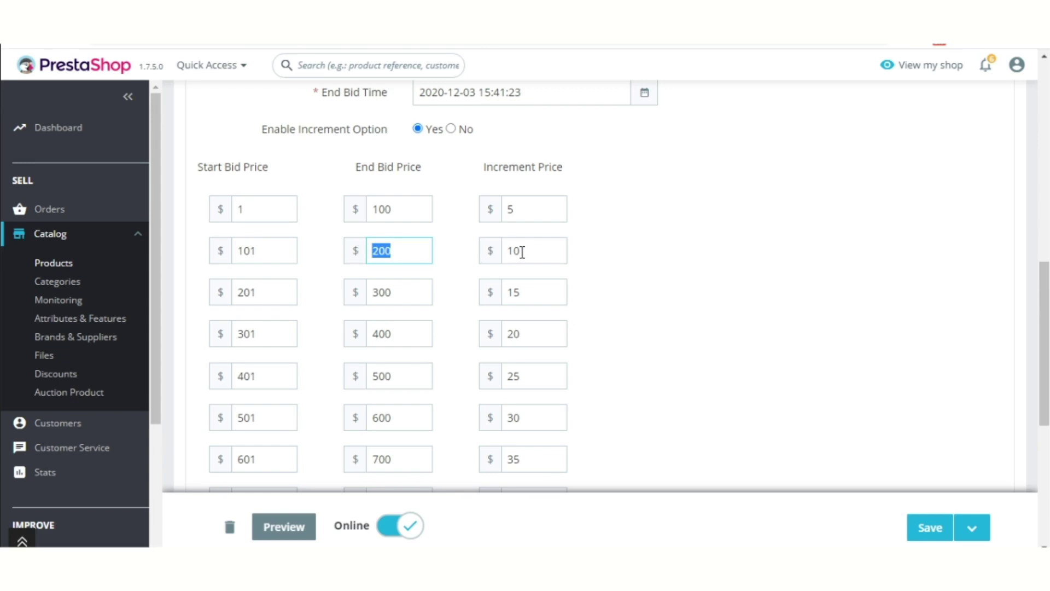
pyautogui.click(919, 459)
# Step: Enable Automatic Bid for the product's auction and save the product
pyautogui.scroll(-1, 912, 459)
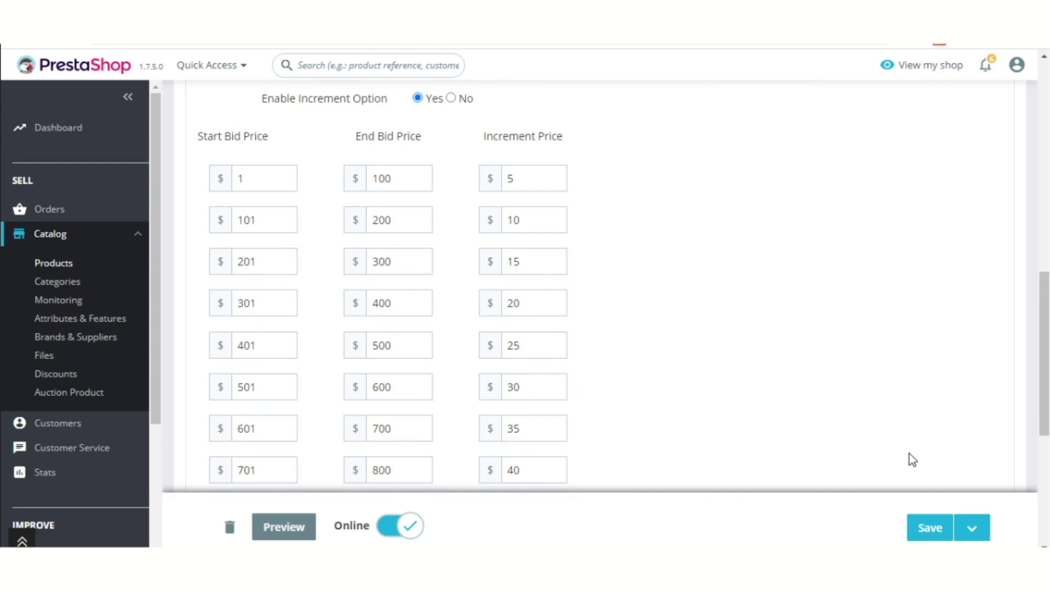
pyautogui.scroll(-4, 911, 458)
pyautogui.click(417, 374)
pyautogui.click(928, 527)
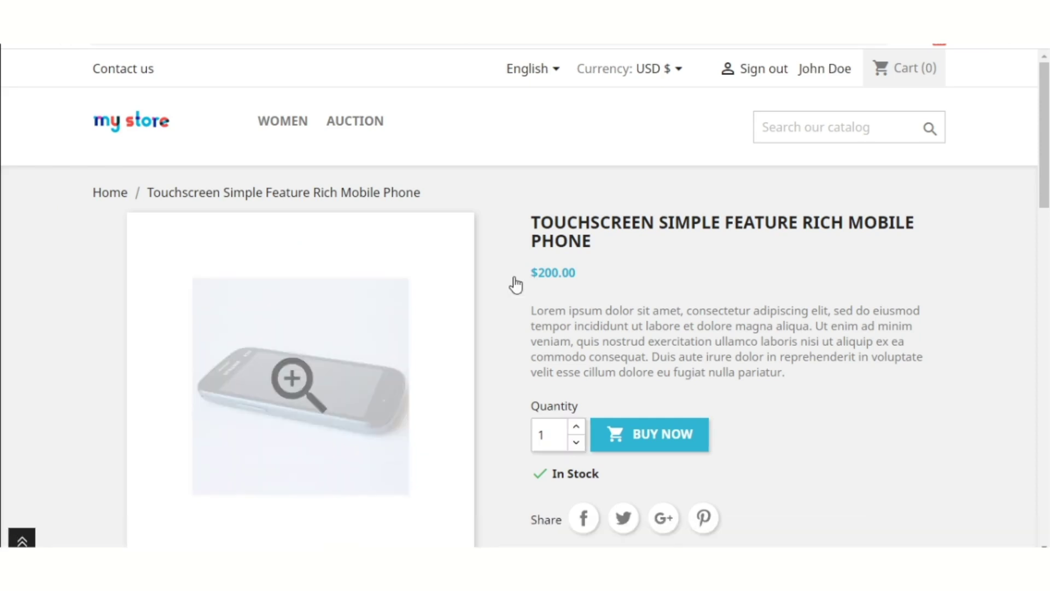
# Step: Examine the automatic bid option and auction details on the phone's storefront page
pyautogui.scroll(-9, 677, 356)
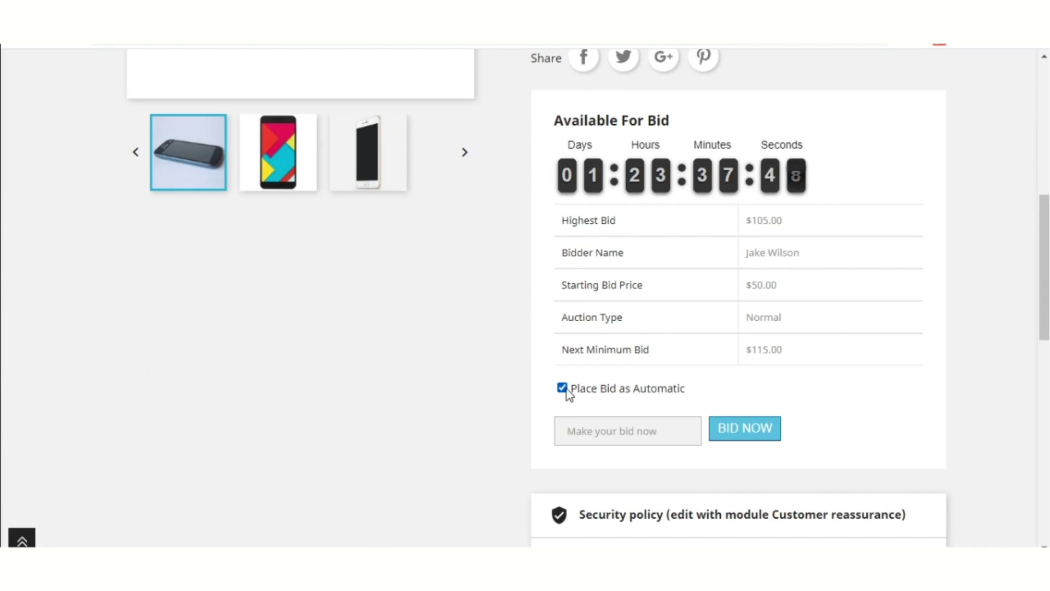
pyautogui.scroll(10, 765, 361)
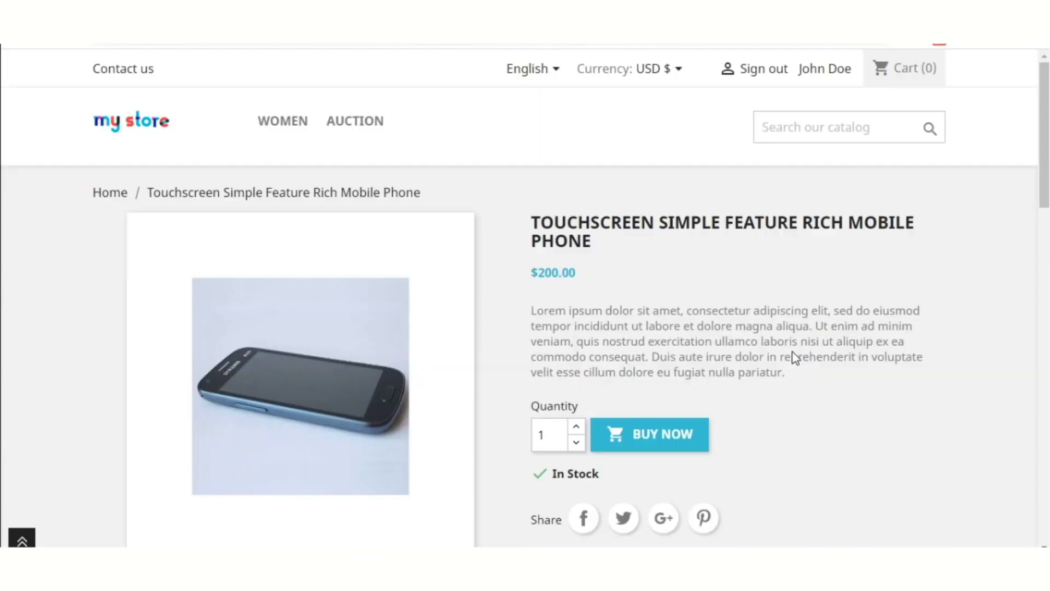
pyautogui.scroll(-7, 765, 216)
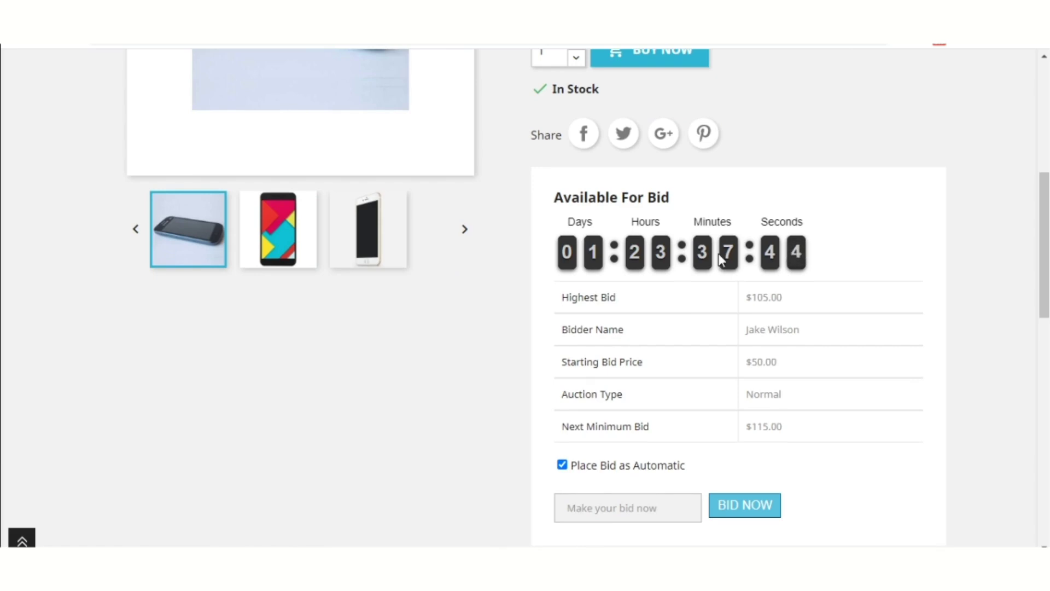
pyautogui.scroll(-3, 480, 332)
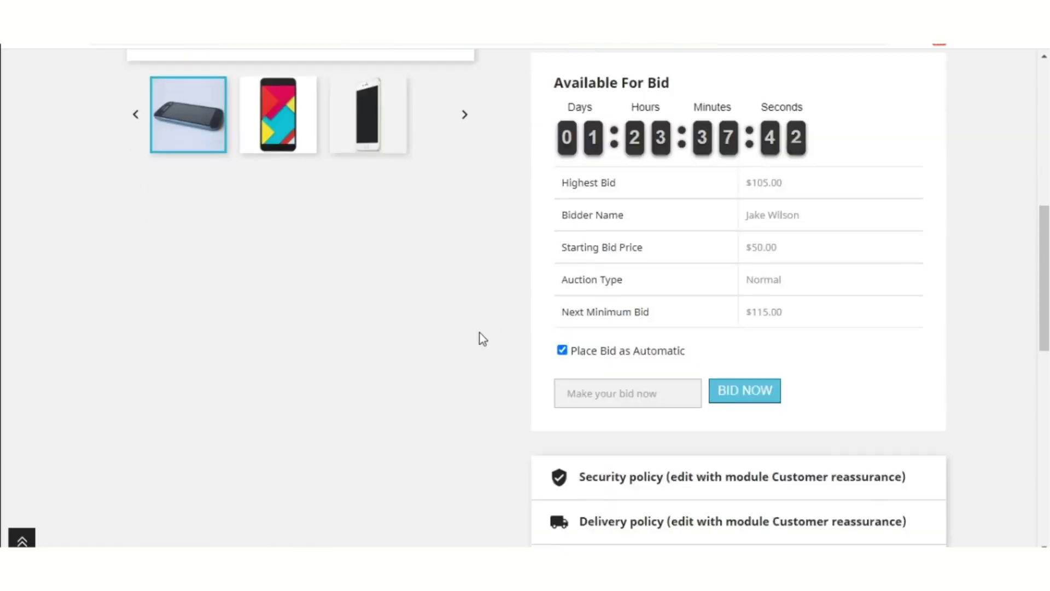
# Step: Place an automatic bid of $150 on the mobile phone's auction
pyautogui.click(616, 354)
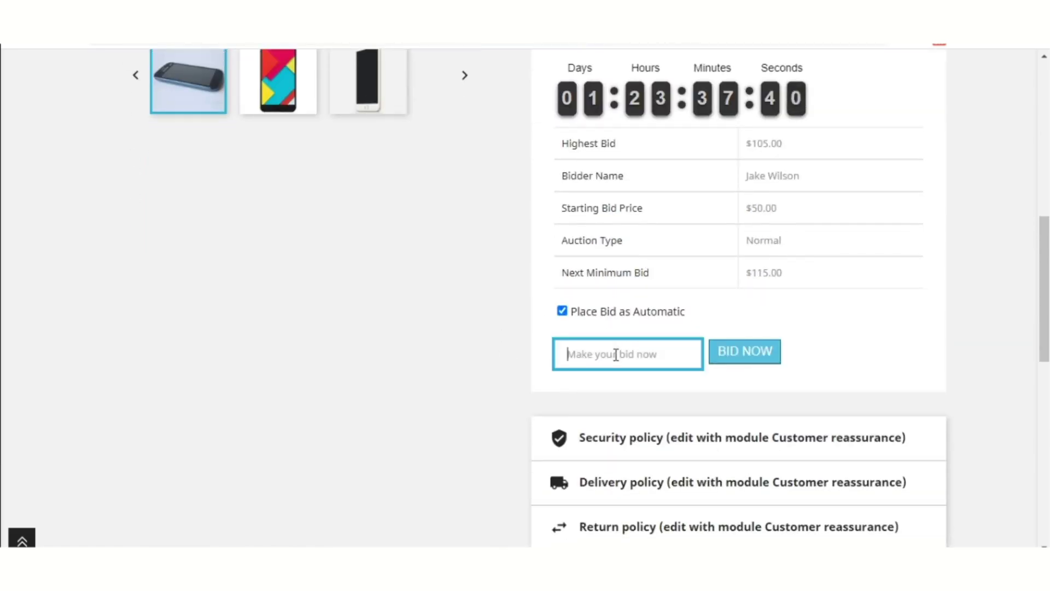
pyautogui.write('150')
pyautogui.click(753, 354)
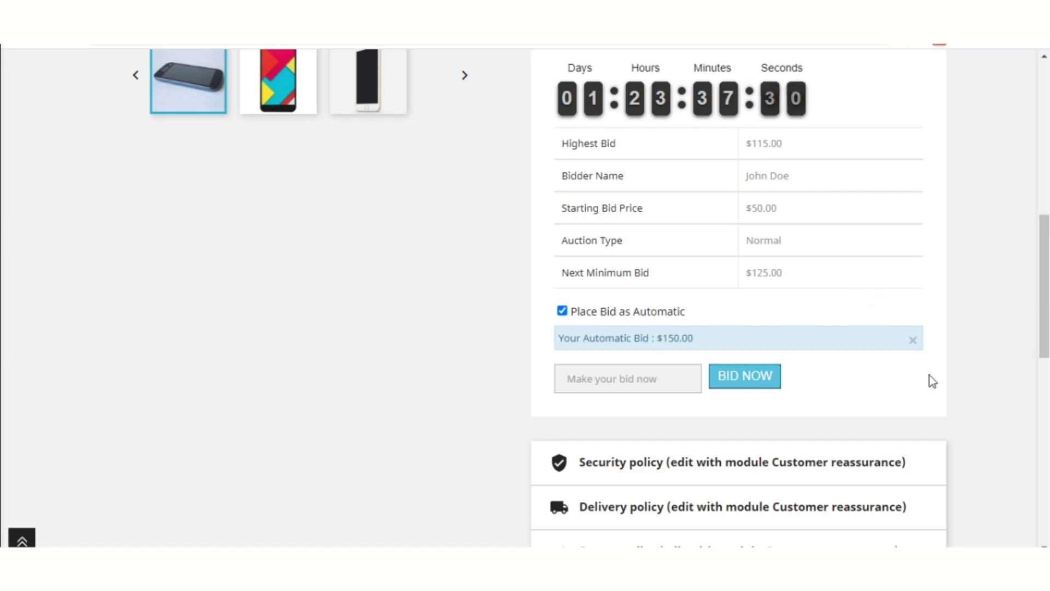
# Step: Place a regular, non-automatic bid of $125 on the mobile phone's auction from the other customer's account
pyautogui.scroll(10, 935, 461)
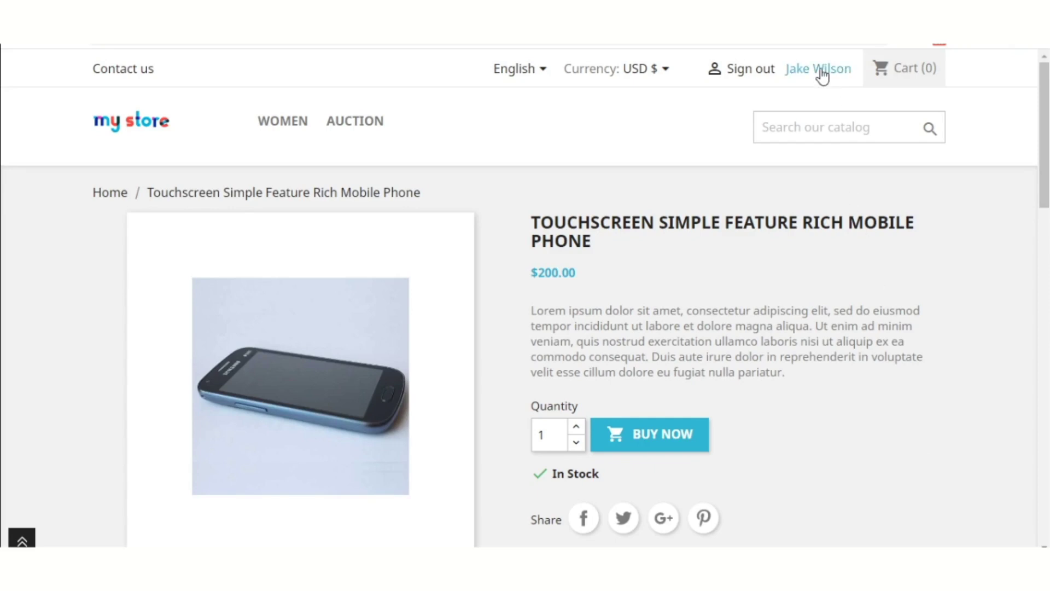
pyautogui.scroll(-8, 884, 288)
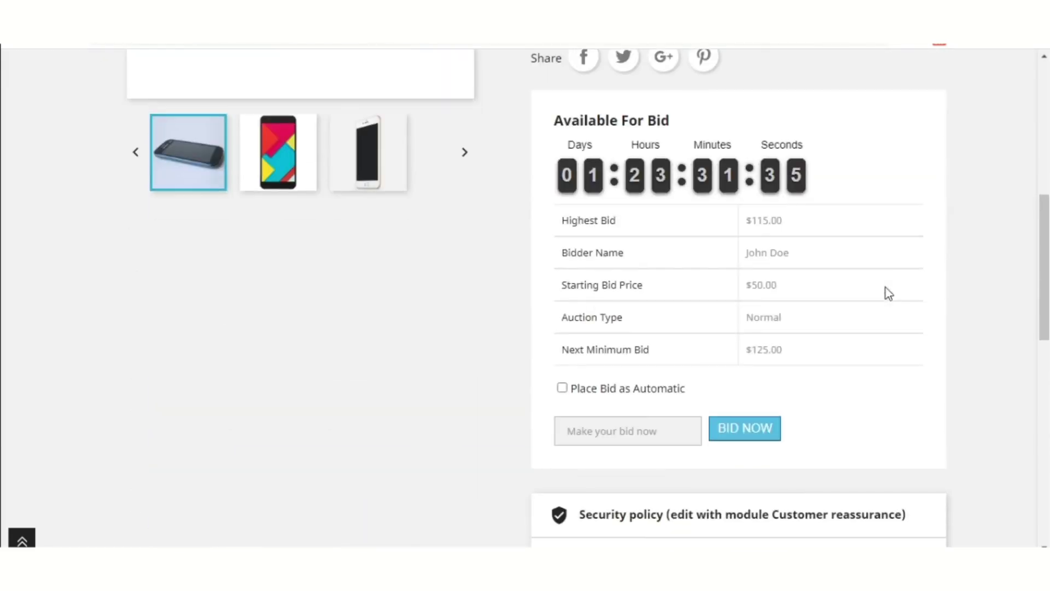
pyautogui.click(619, 421)
pyautogui.write('125')
pyautogui.click(736, 431)
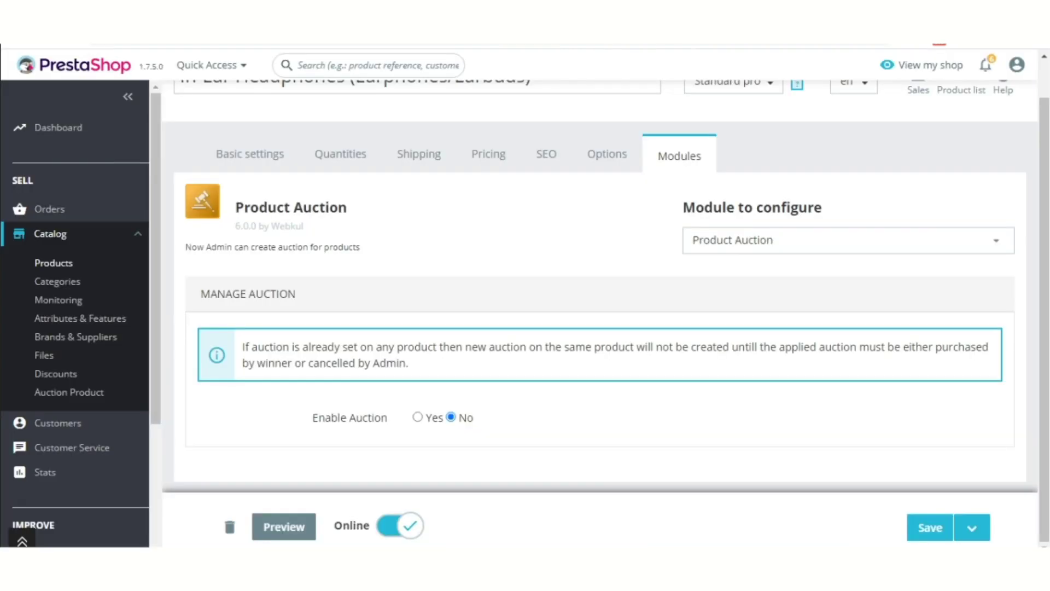
# Step: Enable the auction for the In-Ear Headphones product and set its auction type to Reverse
pyautogui.click(418, 417)
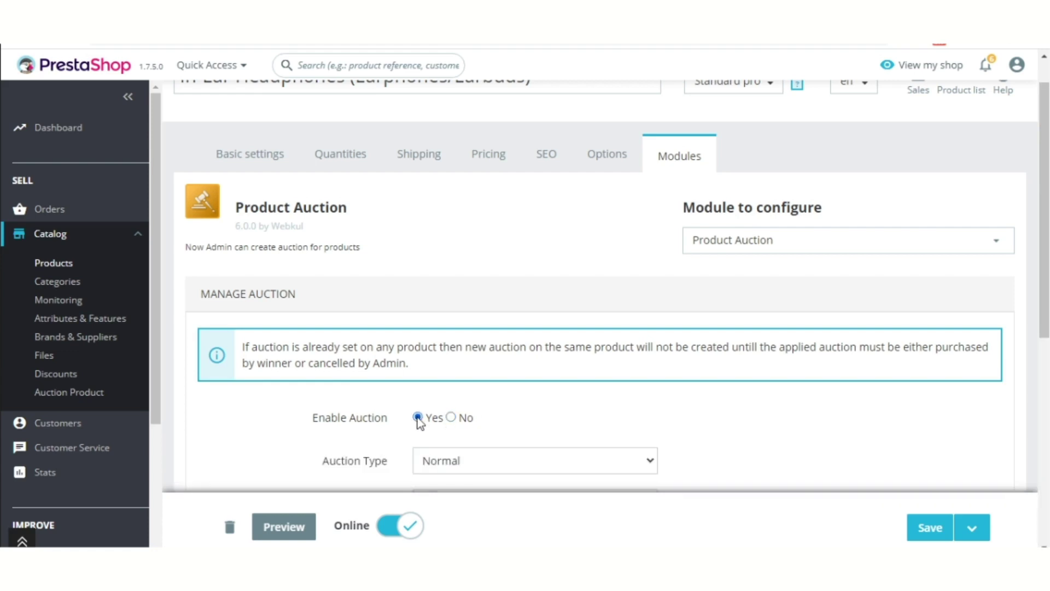
pyautogui.click(507, 461)
pyautogui.click(490, 505)
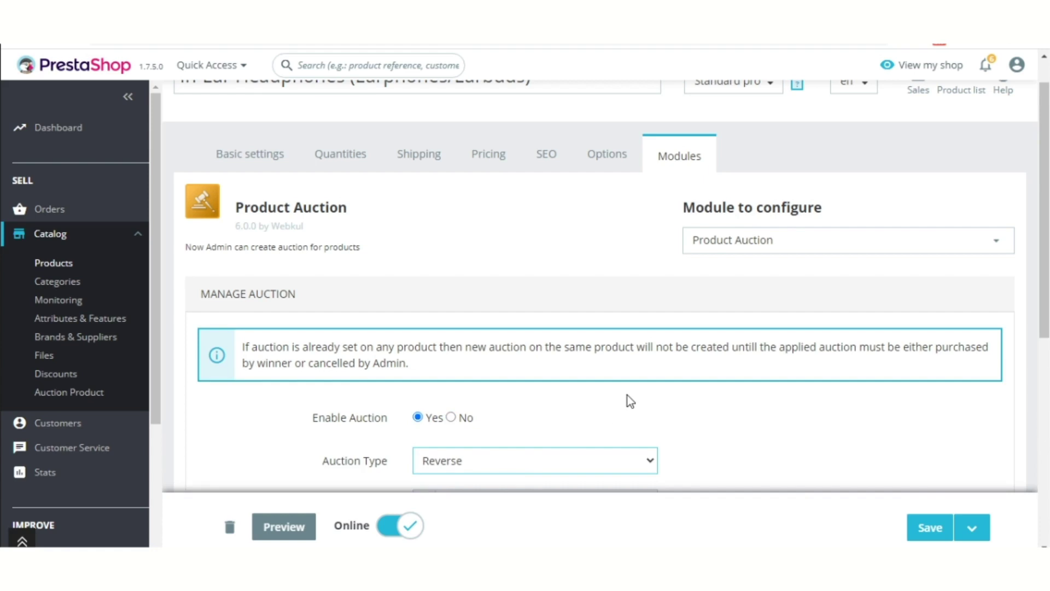
# Step: Set the reverse auction's starting price to $150 and its completion price to $20
pyautogui.scroll(-3, 688, 391)
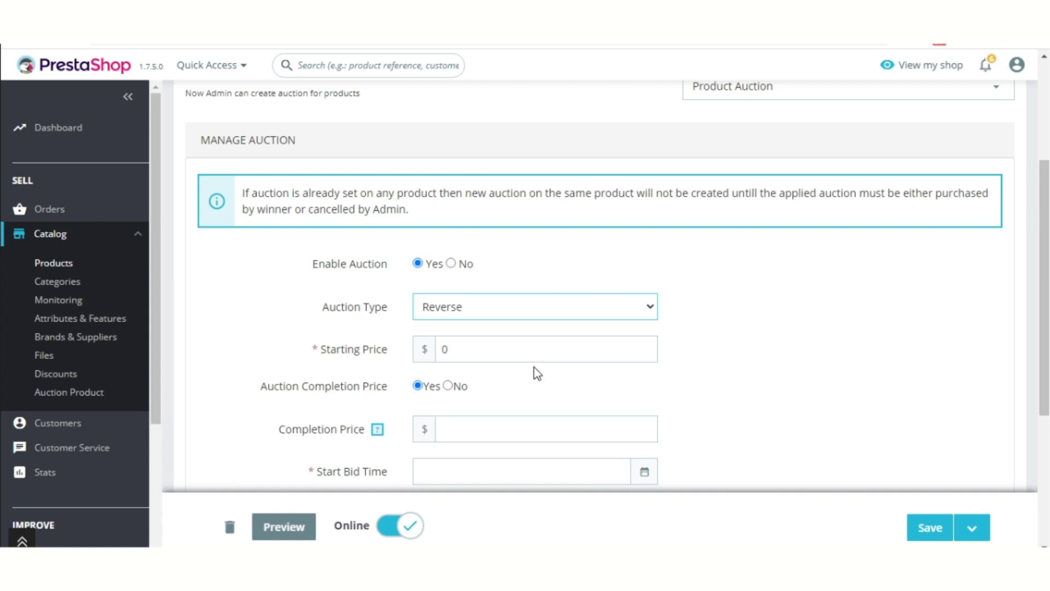
pyautogui.moveTo(515, 352); pyautogui.dragTo(416, 359)
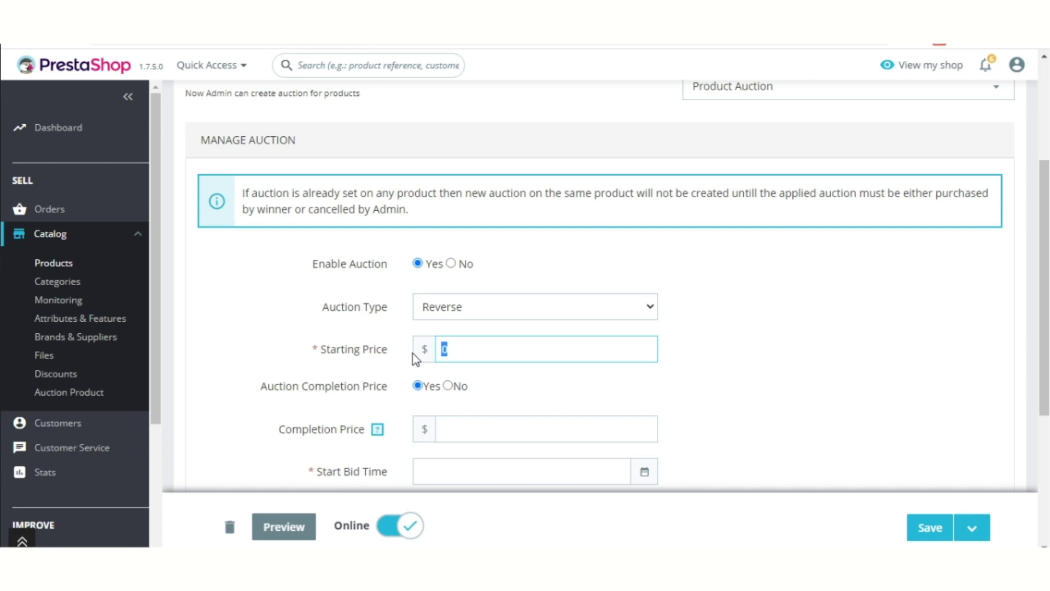
pyautogui.write('150')
pyautogui.click(468, 420)
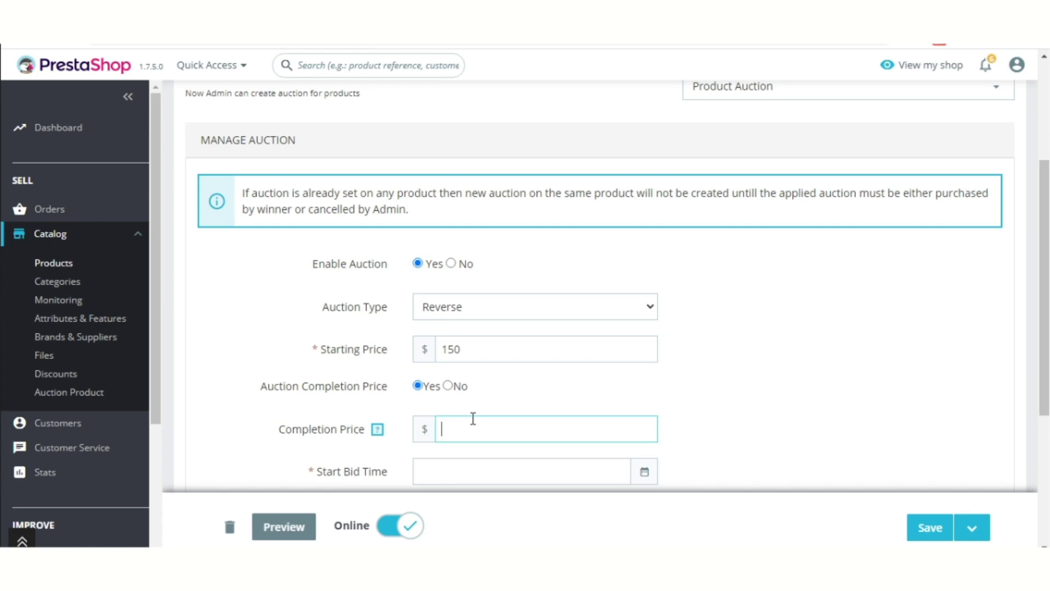
pyautogui.write('20')
pyautogui.scroll(-4, 470, 416)
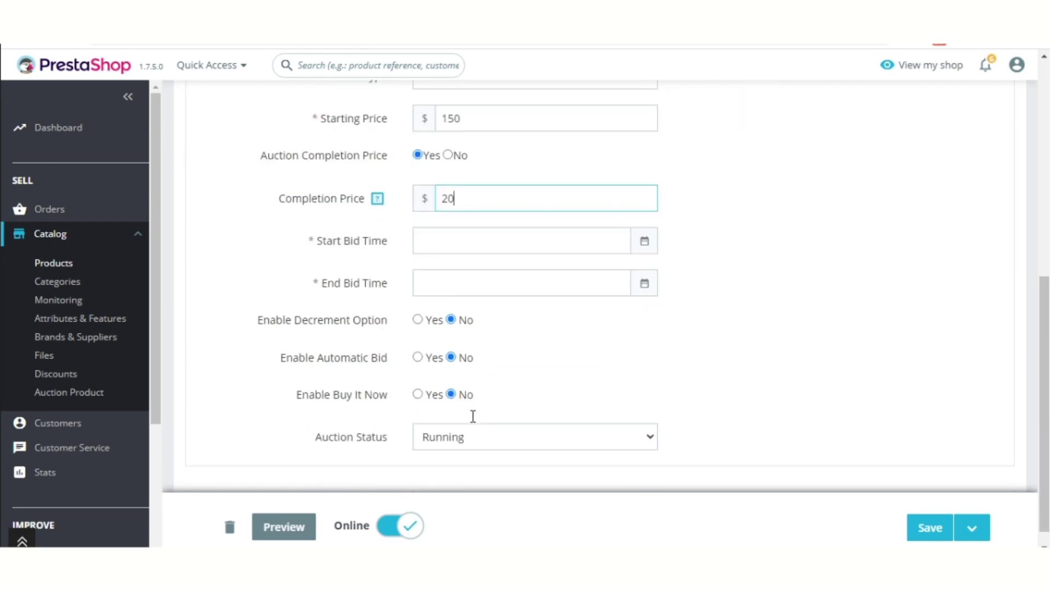
pyautogui.click(523, 242)
pyautogui.click(481, 305)
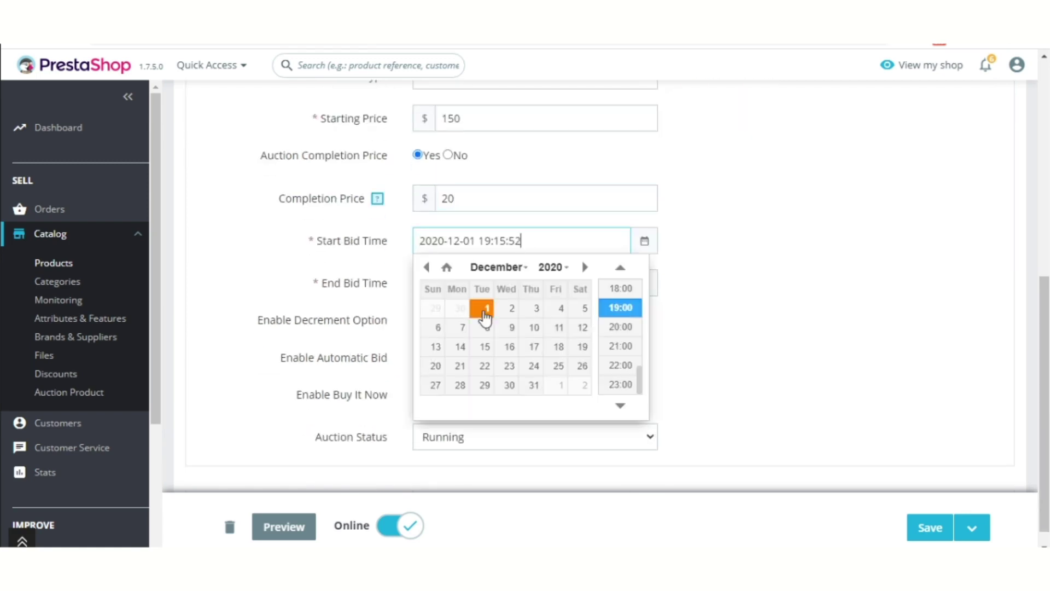
pyautogui.click(812, 241)
pyautogui.click(478, 285)
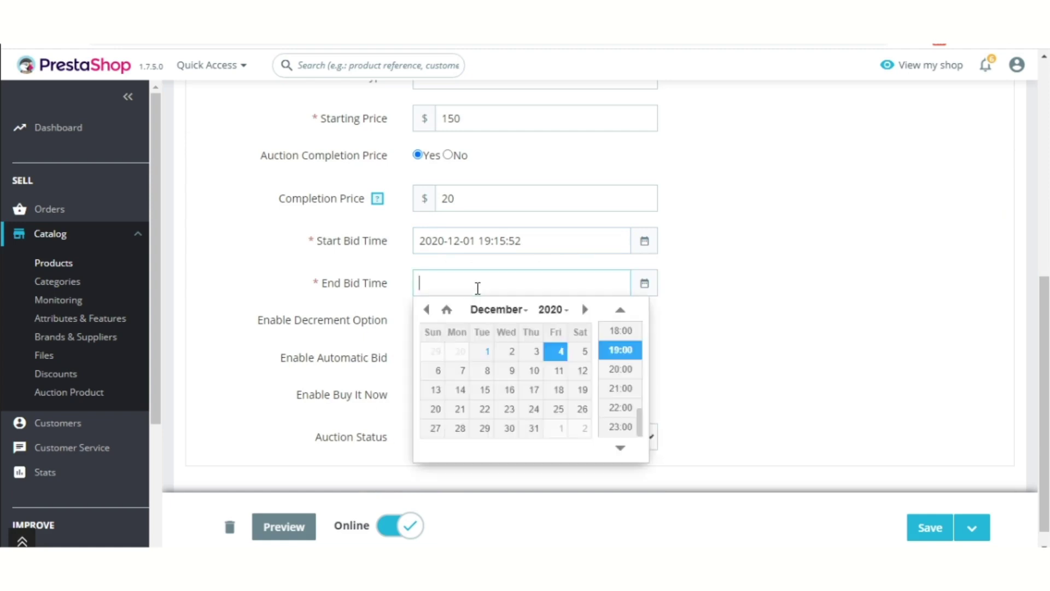
pyautogui.click(551, 353)
pyautogui.click(764, 290)
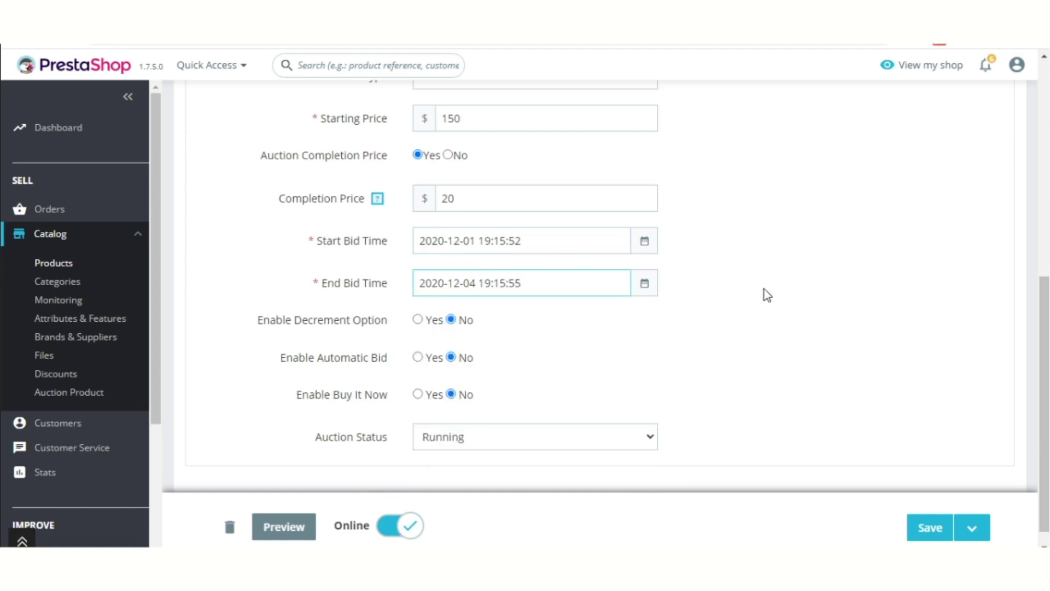
# Step: Enable the decrement option for the headphones' auction with the prefilled price ranges and save the product
pyautogui.click(417, 319)
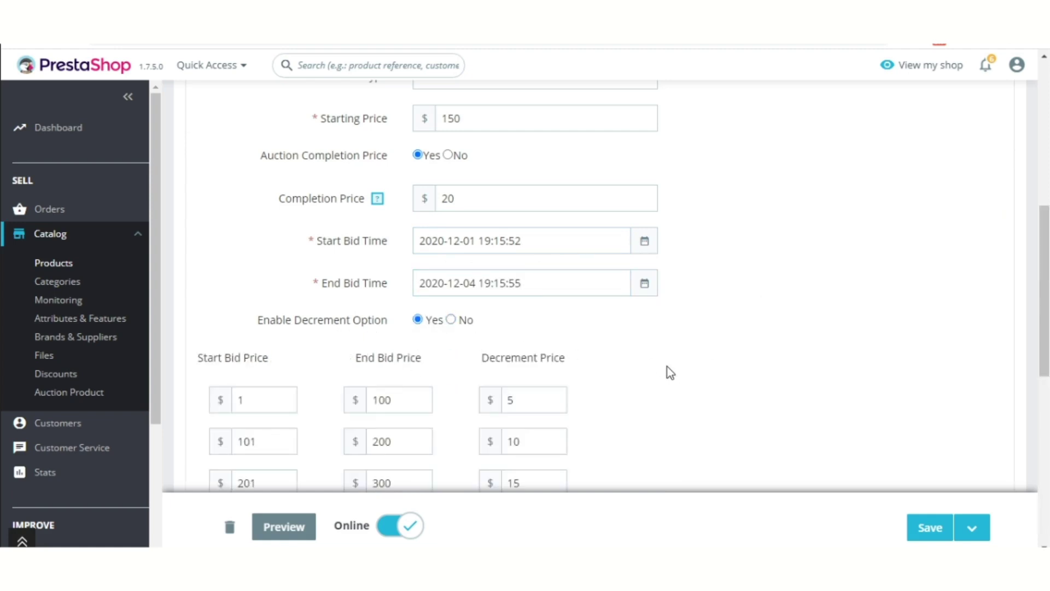
pyautogui.scroll(-4, 668, 371)
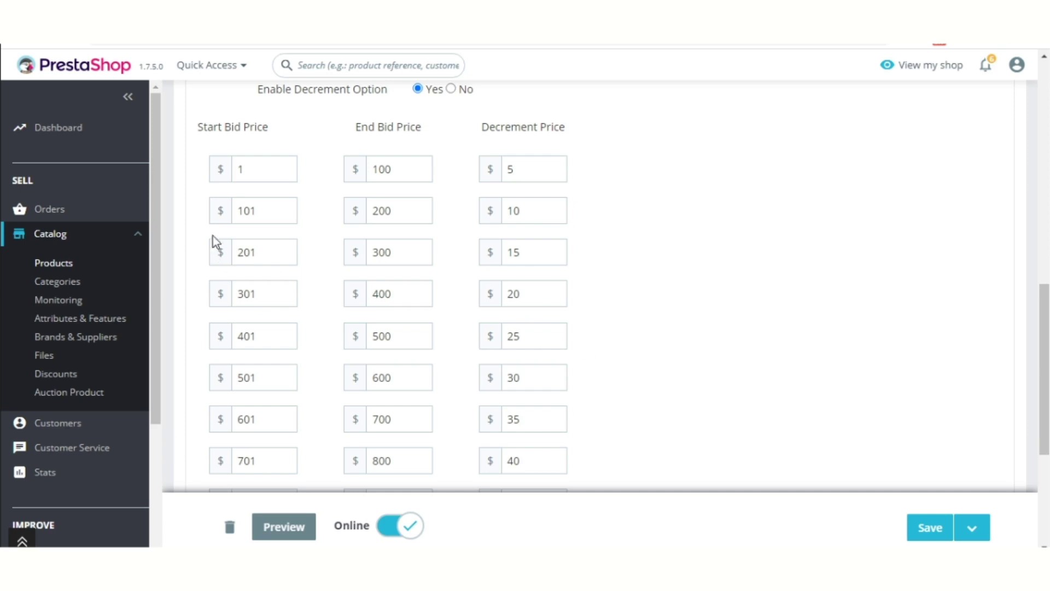
pyautogui.click(259, 211)
pyautogui.doubleClick(258, 211)
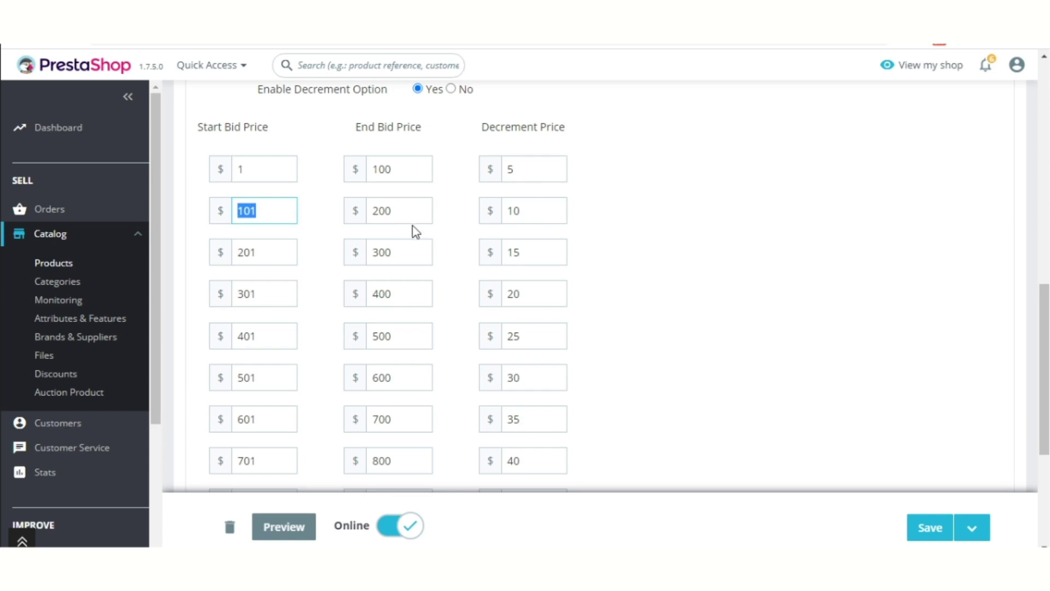
pyautogui.moveTo(405, 211); pyautogui.dragTo(360, 212)
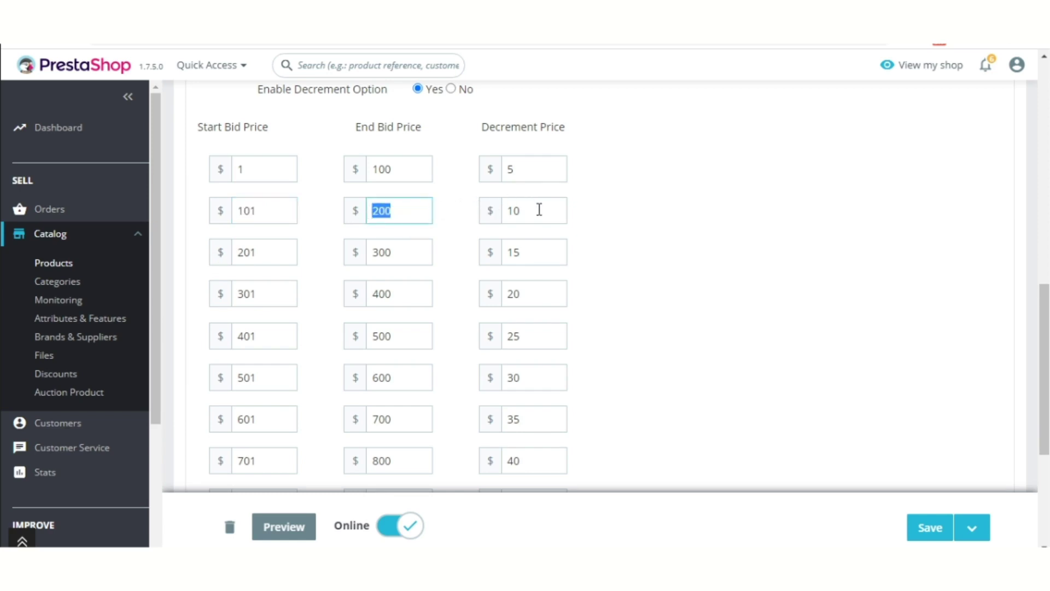
pyautogui.moveTo(538, 209); pyautogui.dragTo(490, 213)
pyautogui.click(727, 262)
pyautogui.scroll(1, 934, 456)
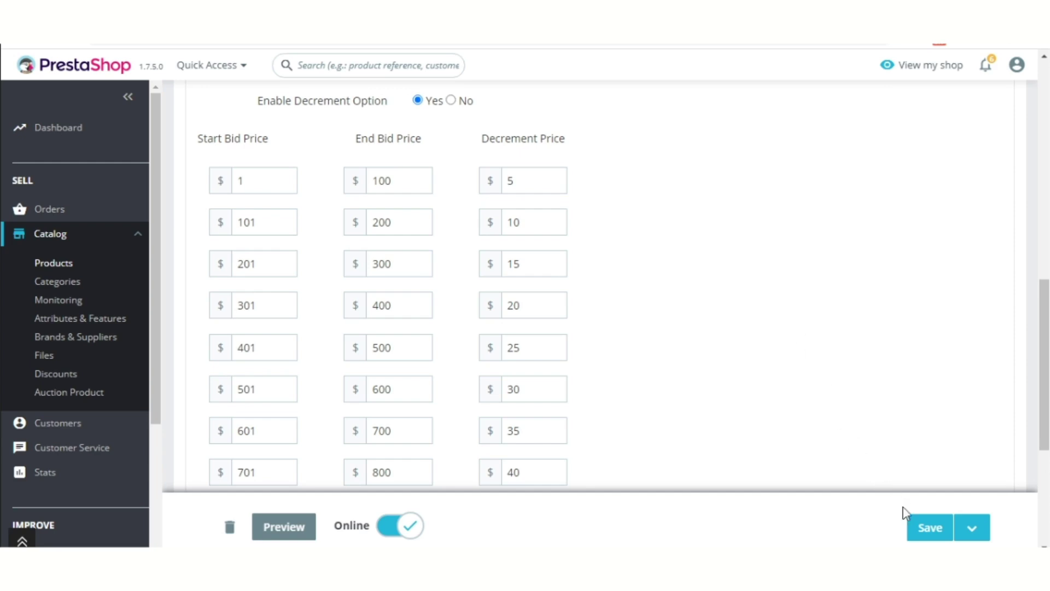
pyautogui.click(917, 529)
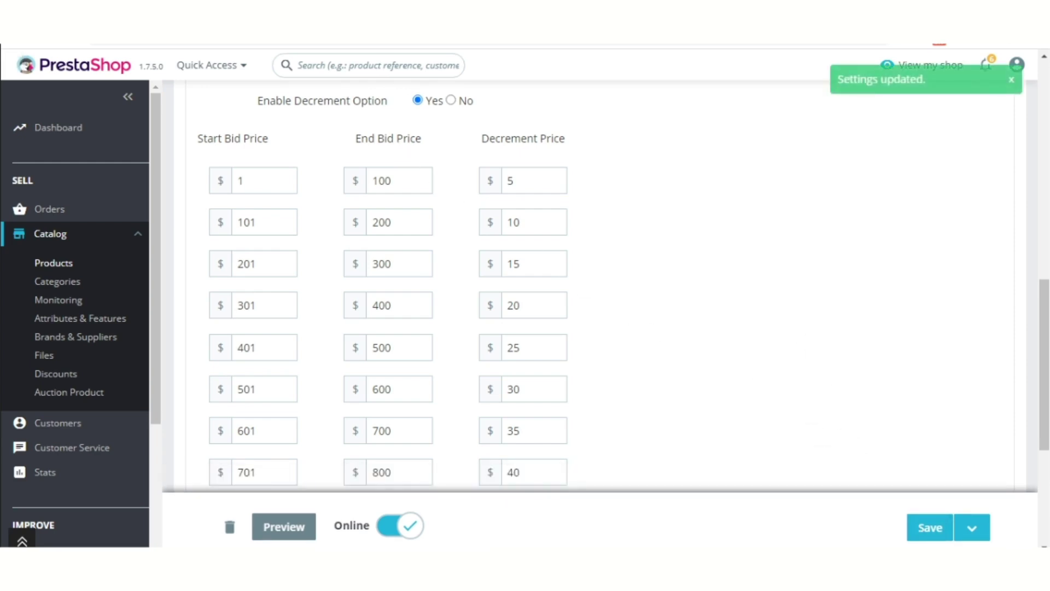
# Step: View the headphones' storefront page and check the auction type in the bid details
pyautogui.click(358, 22)
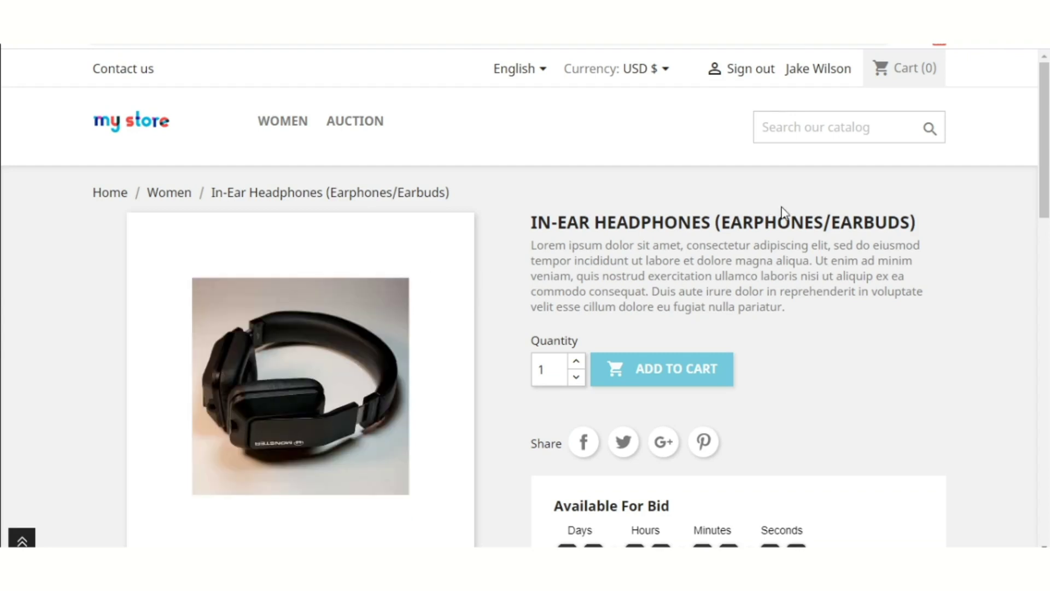
pyautogui.scroll(-7, 783, 212)
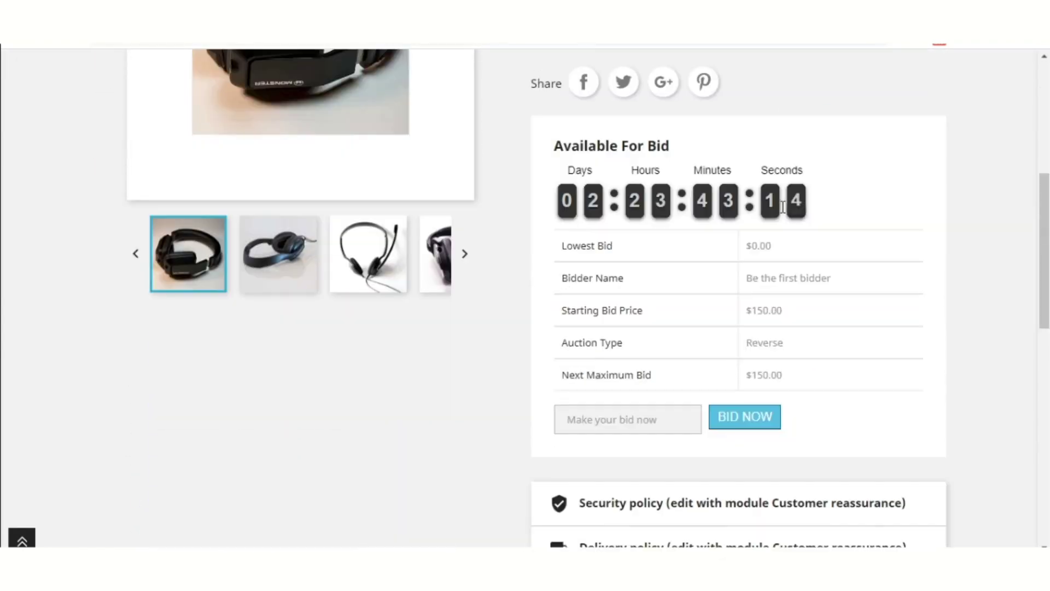
pyautogui.moveTo(815, 323); pyautogui.dragTo(739, 324)
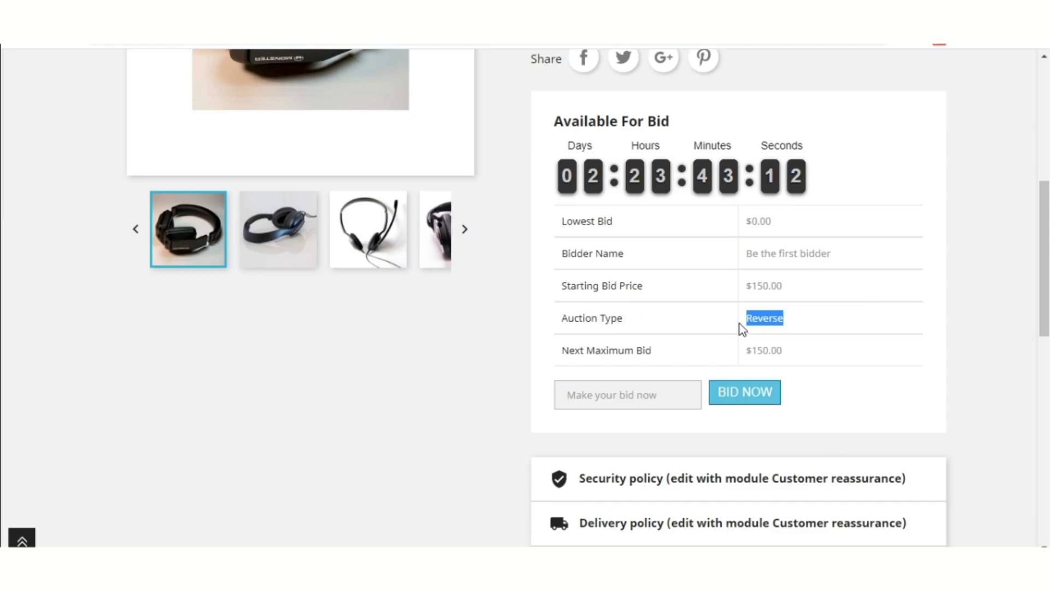
pyautogui.click(897, 350)
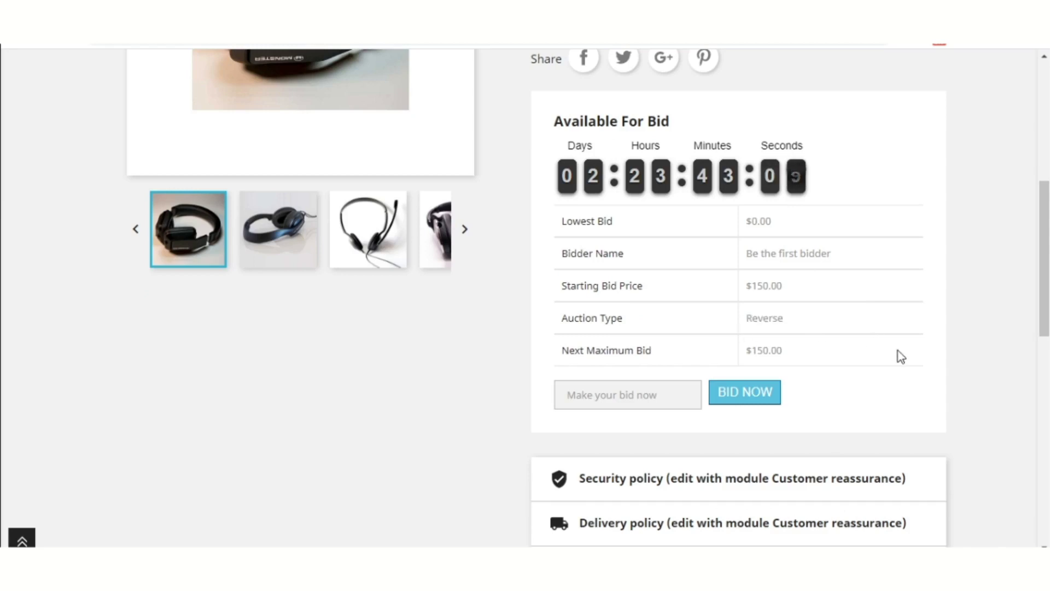
# Step: Place a bid of $150 on the headphones' reverse auction and check the next maximum bid
pyautogui.click(630, 401)
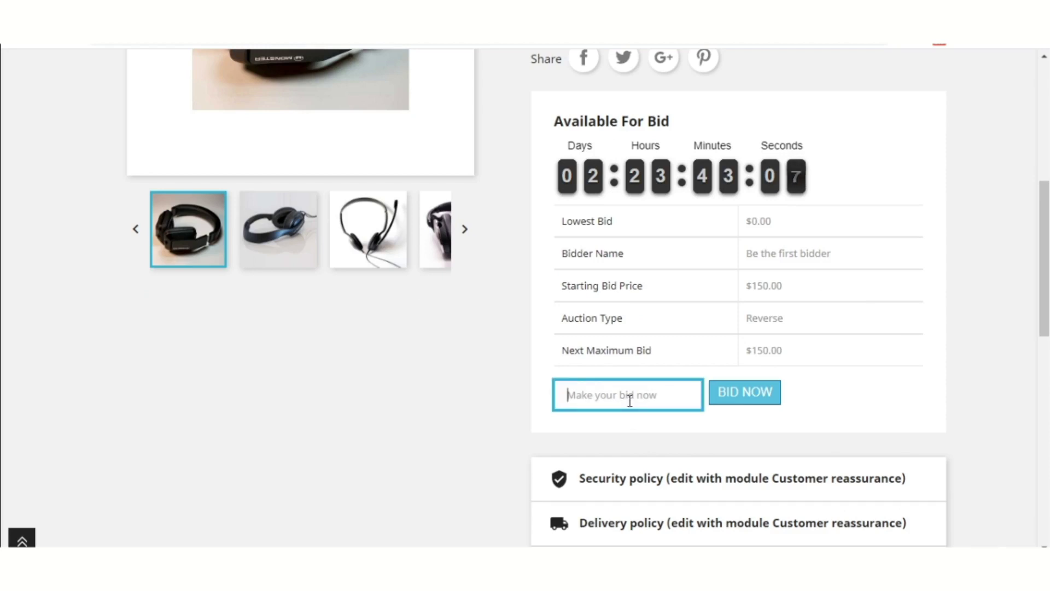
pyautogui.write('150')
pyautogui.click(735, 402)
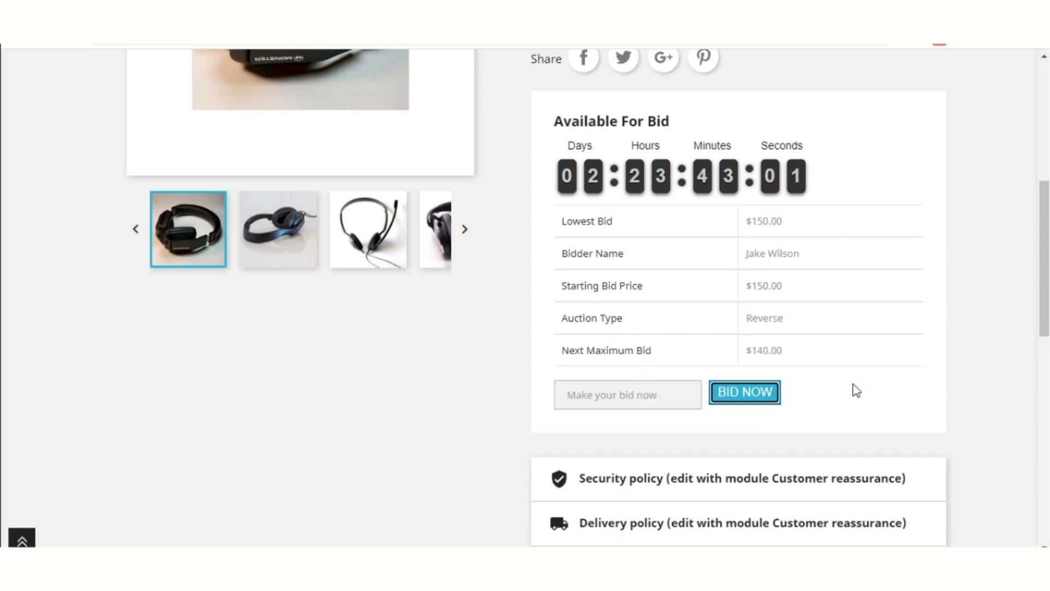
pyautogui.moveTo(785, 351); pyautogui.dragTo(756, 353)
pyautogui.click(747, 354)
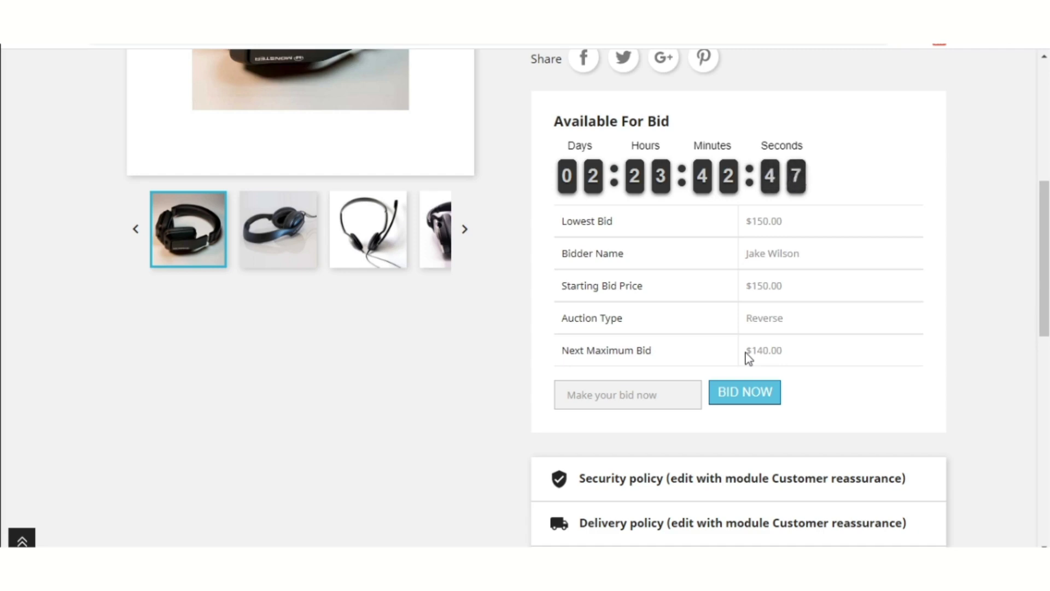
# Step: Place a bid of $90 on the headphones' reverse auction and check the next maximum bid
pyautogui.click(648, 396)
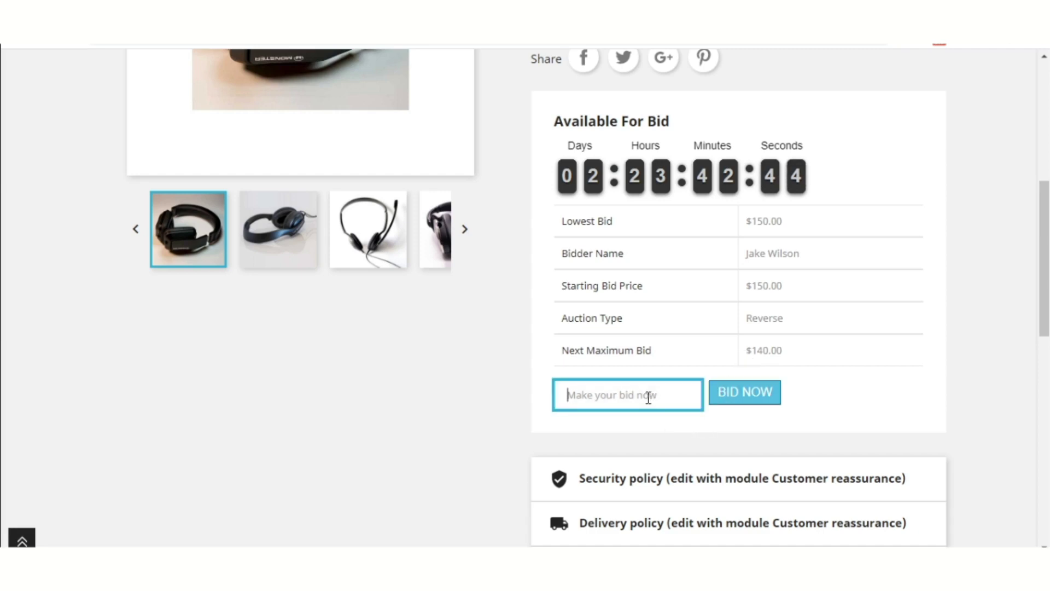
pyautogui.write('90')
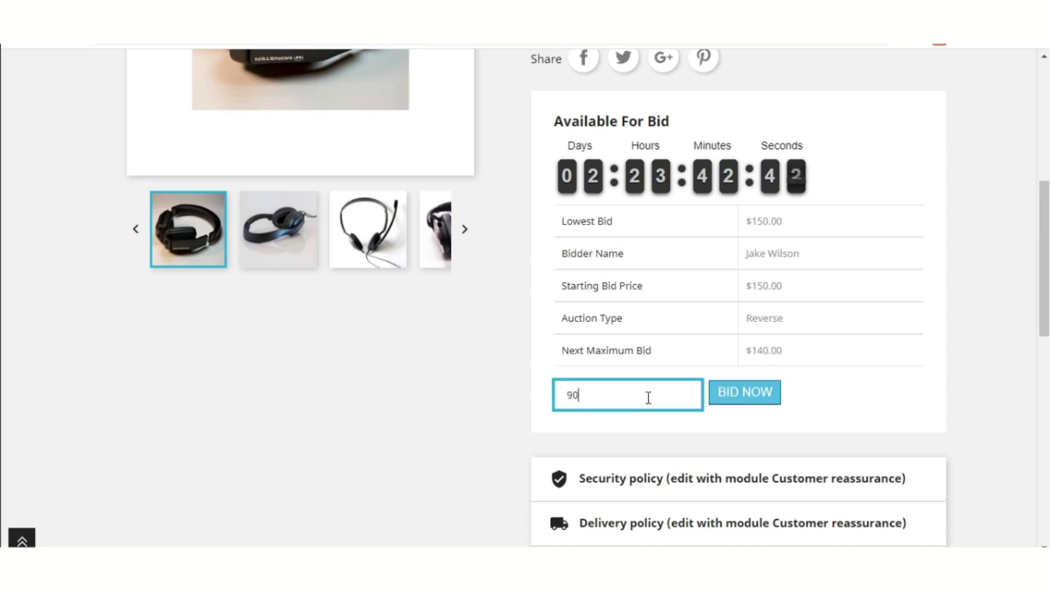
pyautogui.click(769, 393)
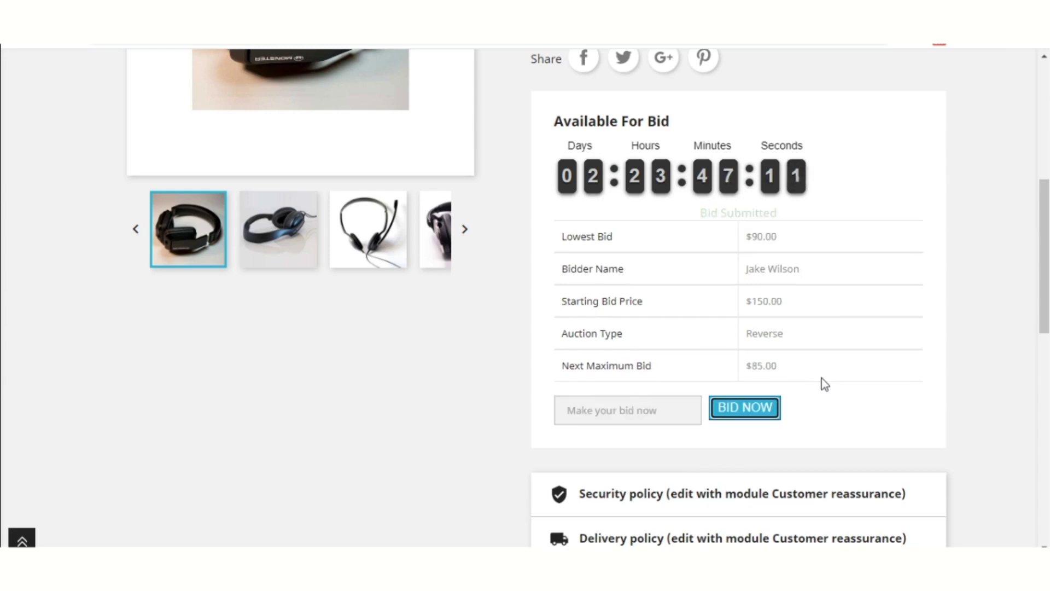
pyautogui.moveTo(790, 362); pyautogui.dragTo(741, 352)
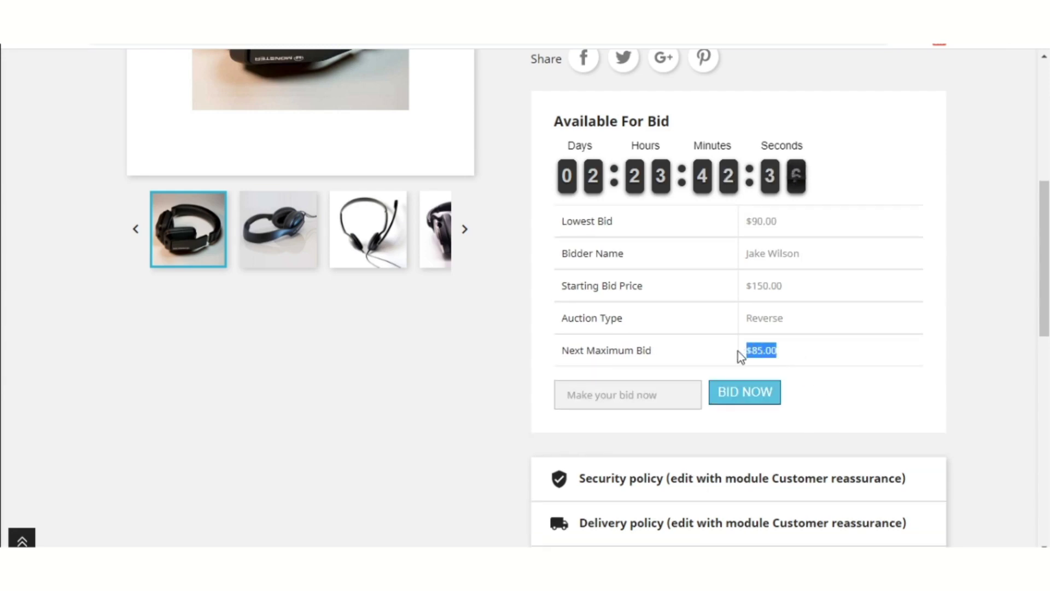
pyautogui.click(743, 354)
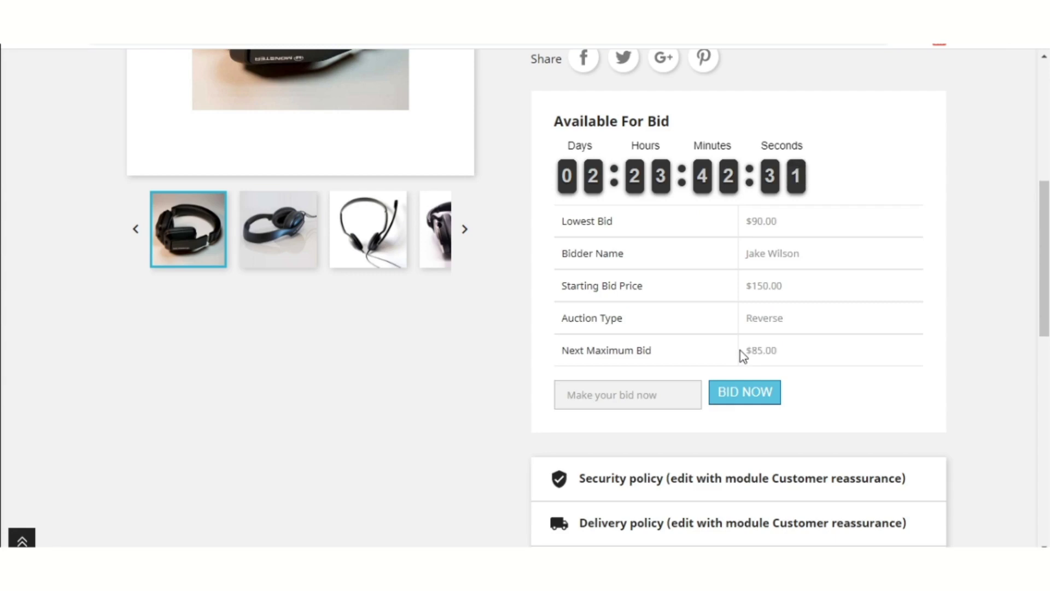
# Step: Open the auction bidding details from the signed-in customer's account page
pyautogui.scroll(-1, 906, 461)
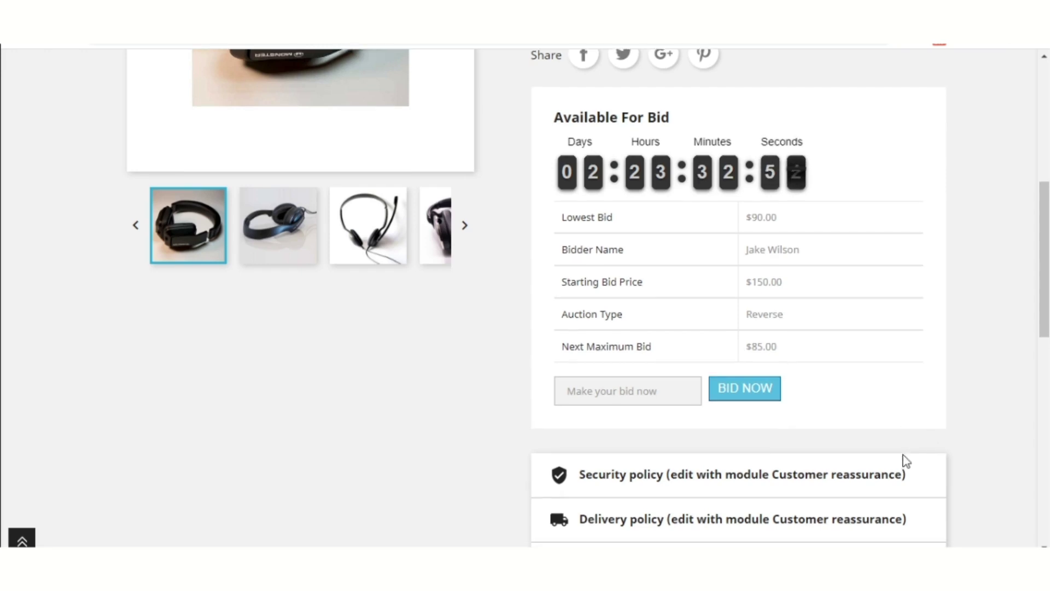
pyautogui.scroll(7, 949, 363)
pyautogui.click(811, 75)
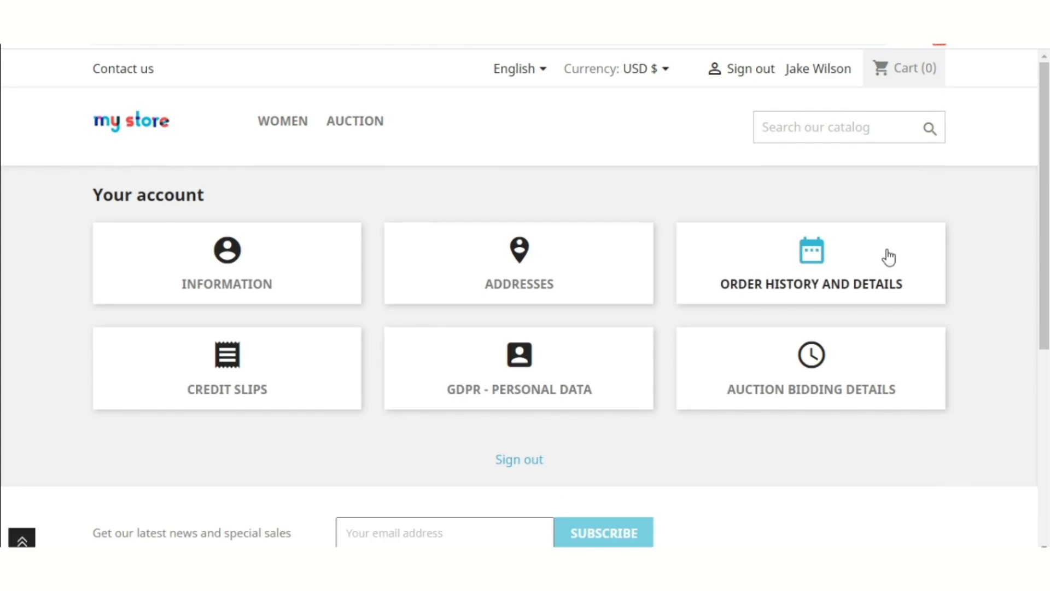
pyautogui.click(811, 375)
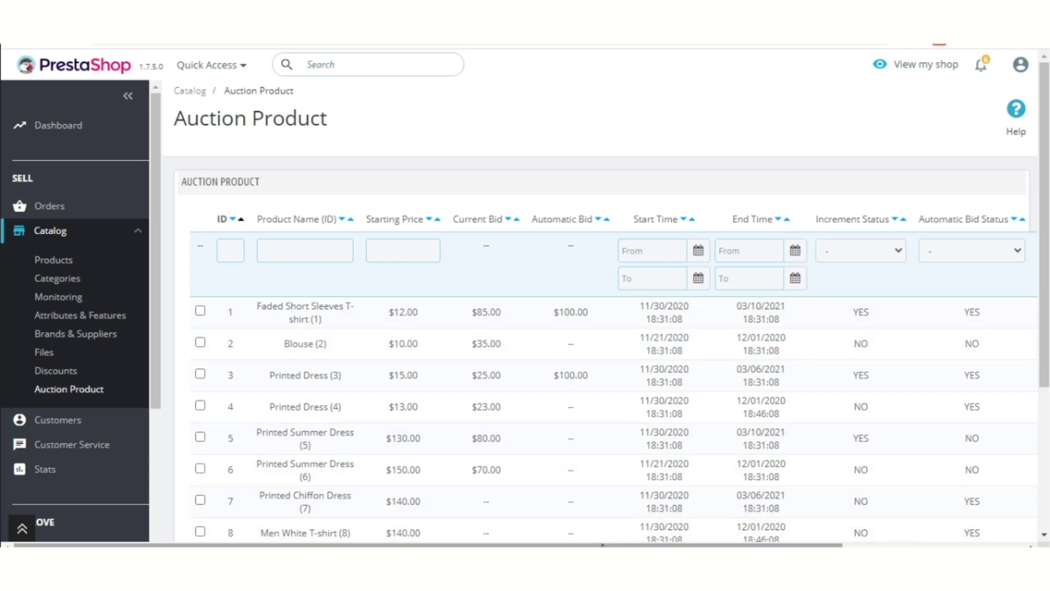
# Step: Examine the back office's auction product list, covering the increment, automatic bid, buy now and auction status columns and the row actions
pyautogui.moveTo(603, 545); pyautogui.dragTo(681, 545)
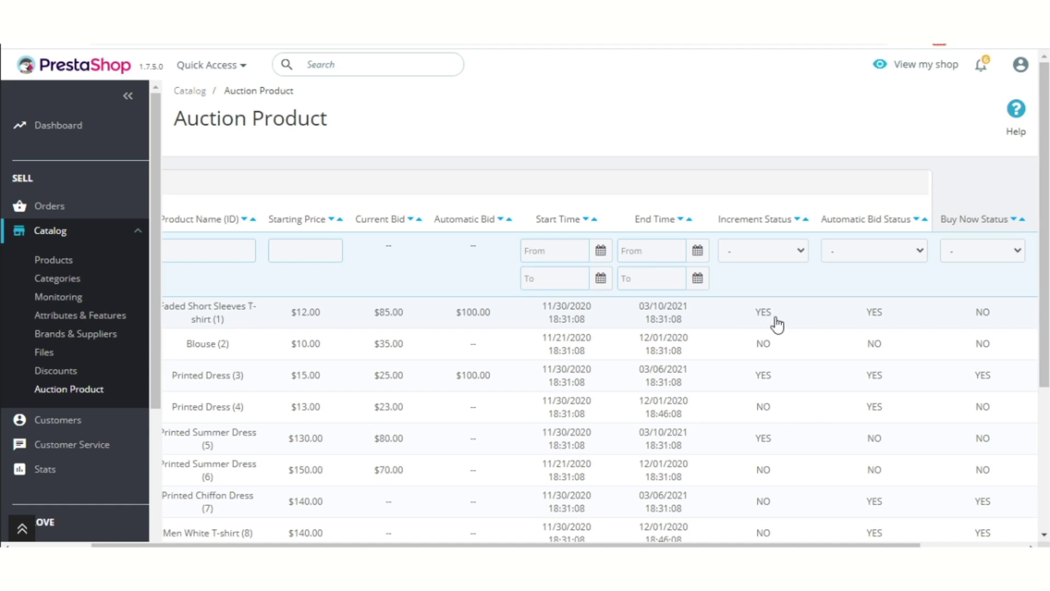
pyautogui.moveTo(711, 545); pyautogui.dragTo(771, 545)
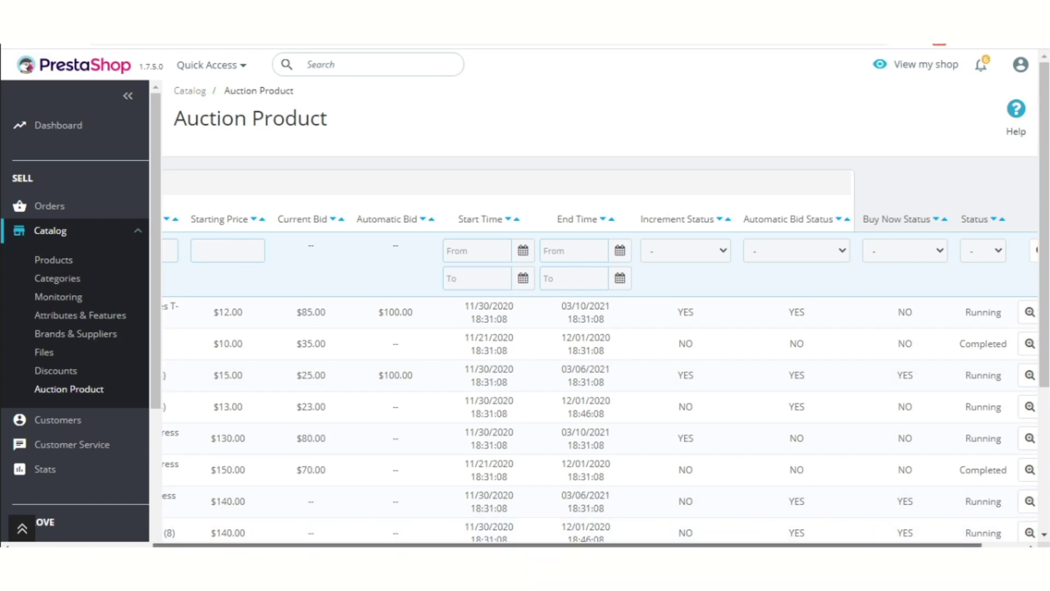
pyautogui.moveTo(874, 545); pyautogui.dragTo(917, 545)
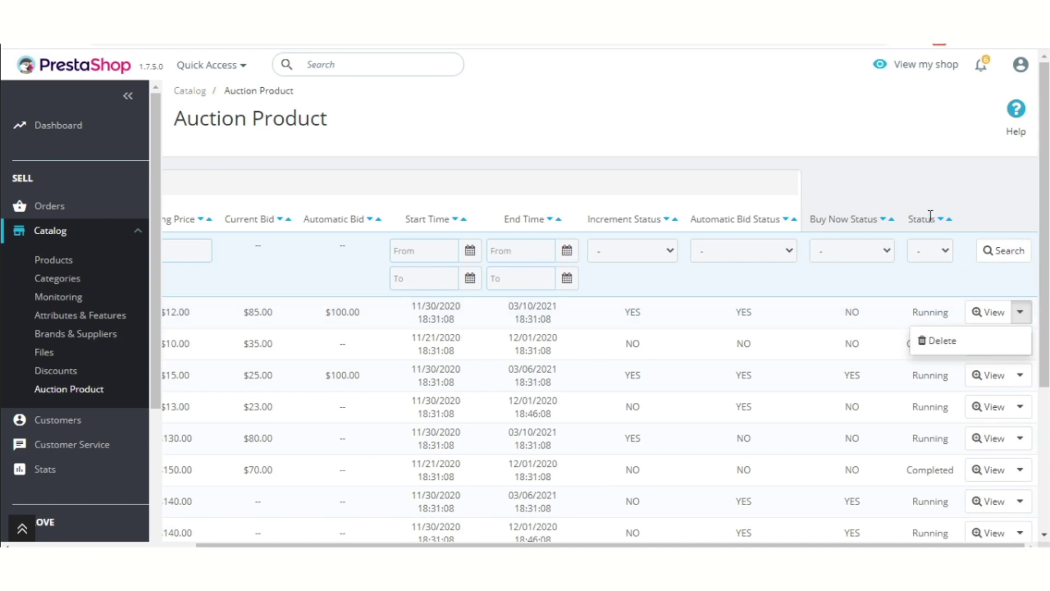
pyautogui.click(884, 140)
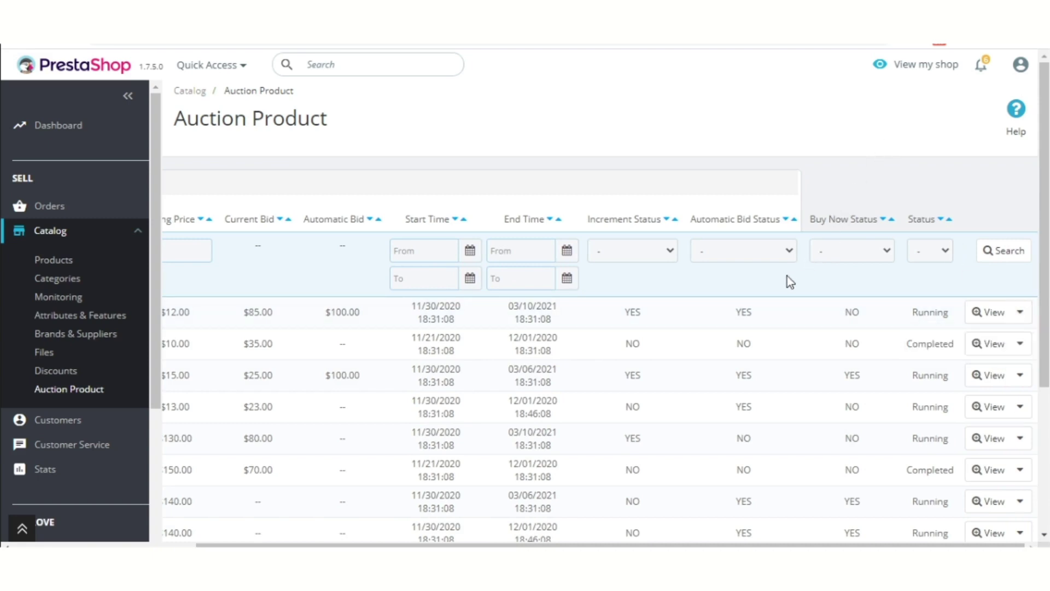
# Step: Open the Blouse auction from the list and review its auction detail, winner details and bid details
pyautogui.click(989, 346)
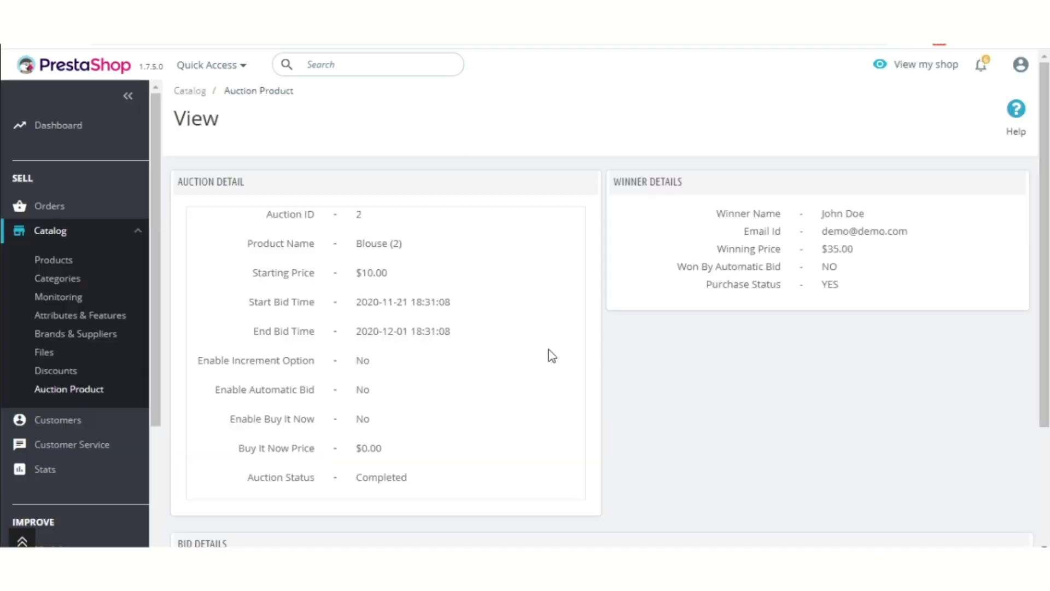
pyautogui.scroll(-3, 551, 356)
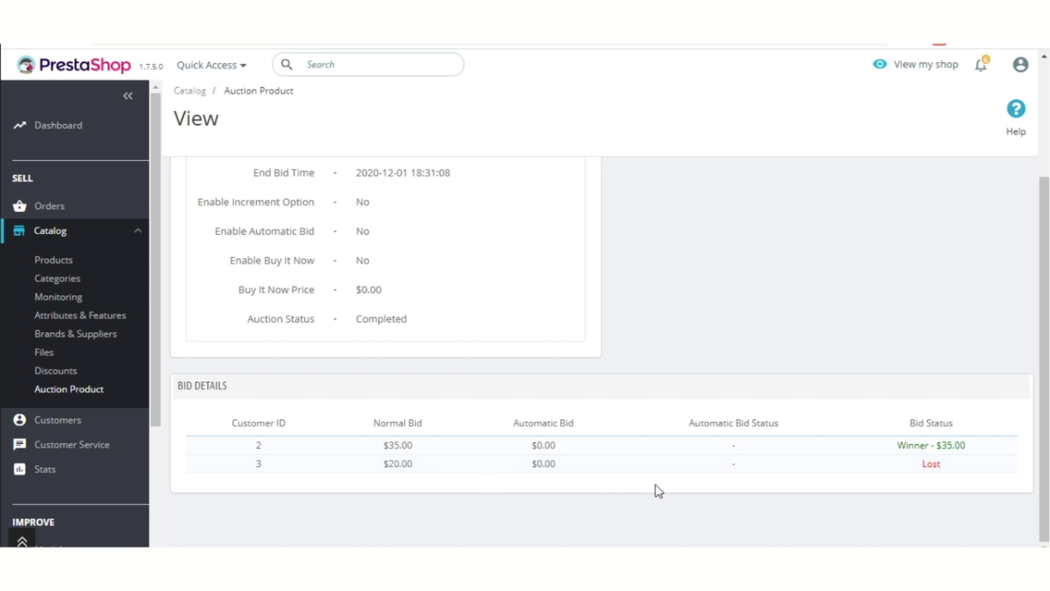
pyautogui.scroll(3, 659, 490)
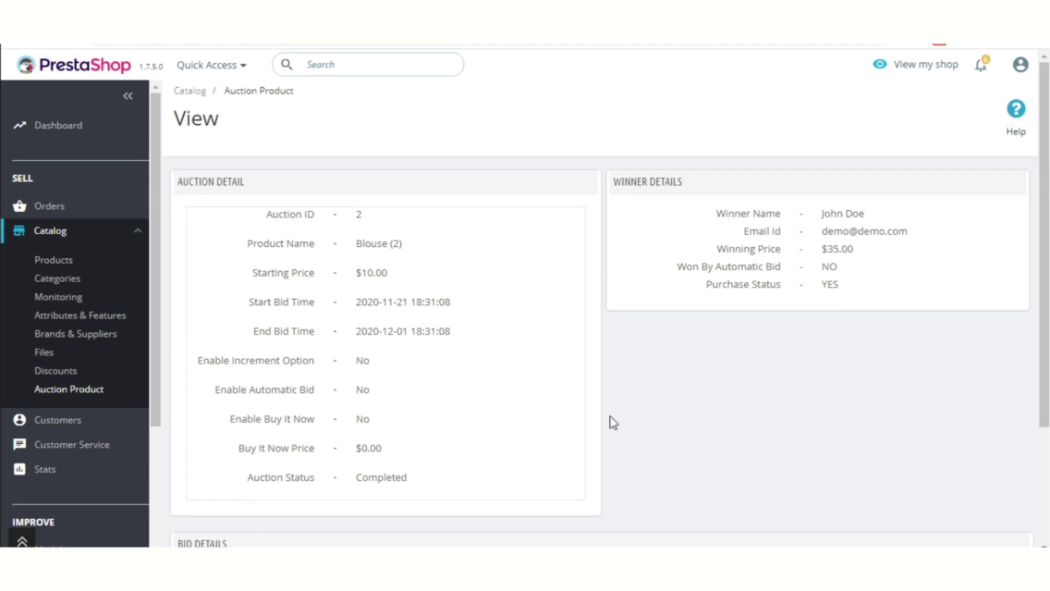
# Step: Open the customer list and check each customer's Allow for Bidding and Allow One Time Bidding settings
pyautogui.click(87, 423)
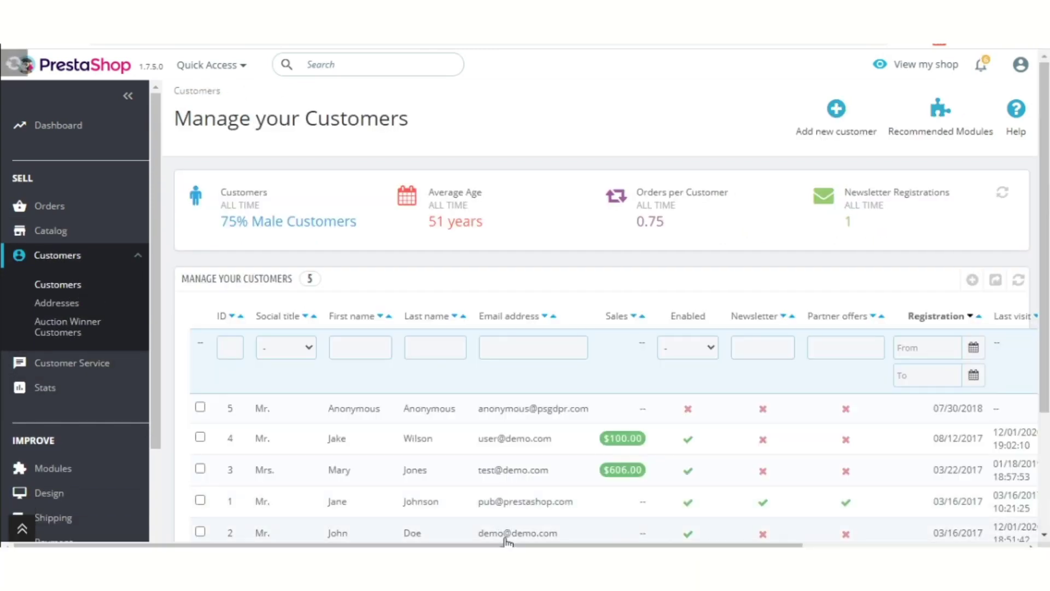
pyautogui.moveTo(508, 545); pyautogui.dragTo(729, 545)
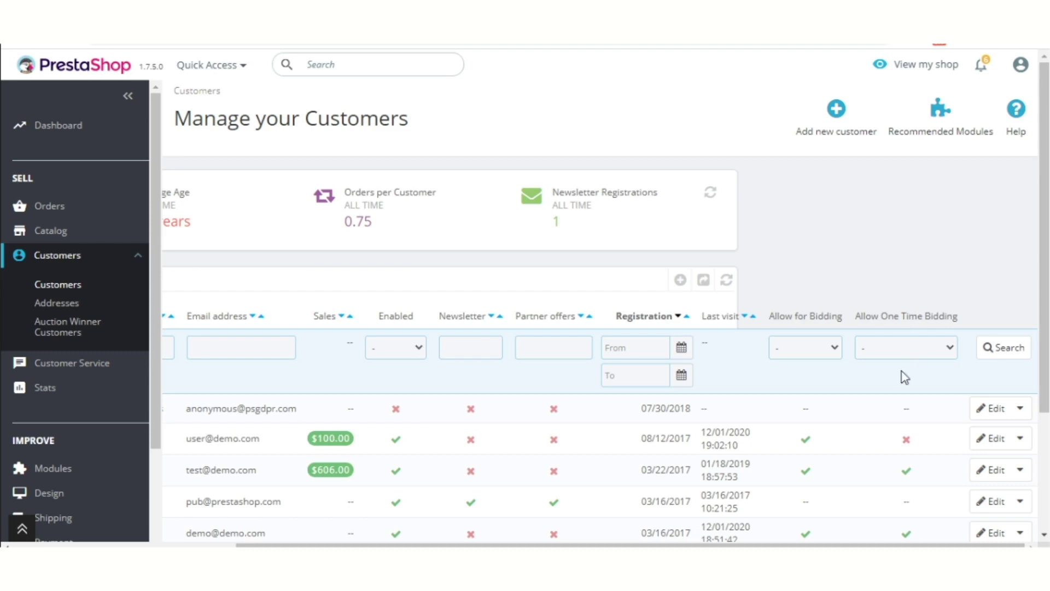
pyautogui.scroll(-3, 858, 415)
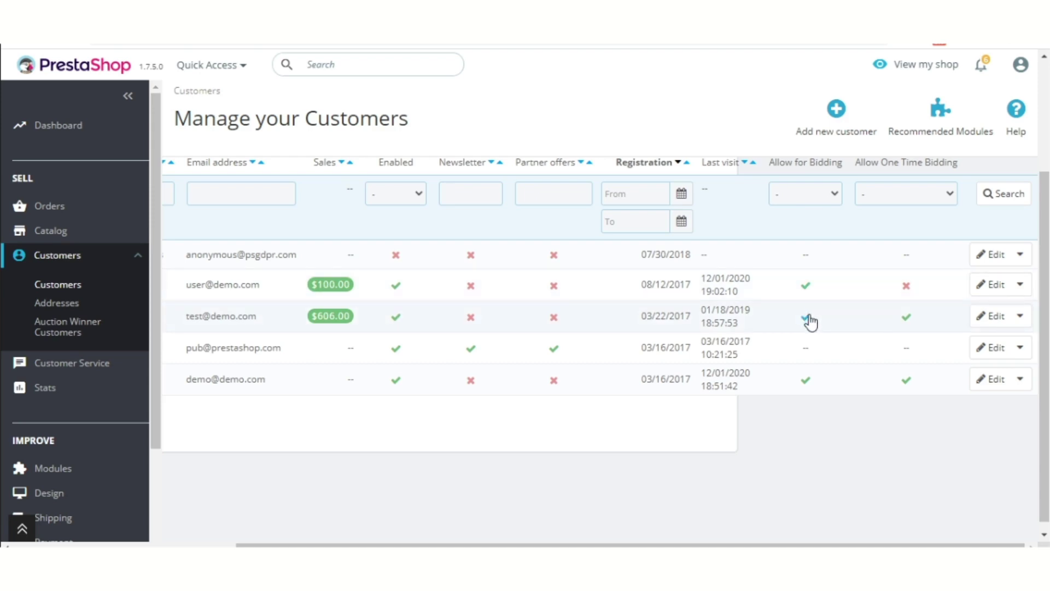
pyautogui.click(904, 314)
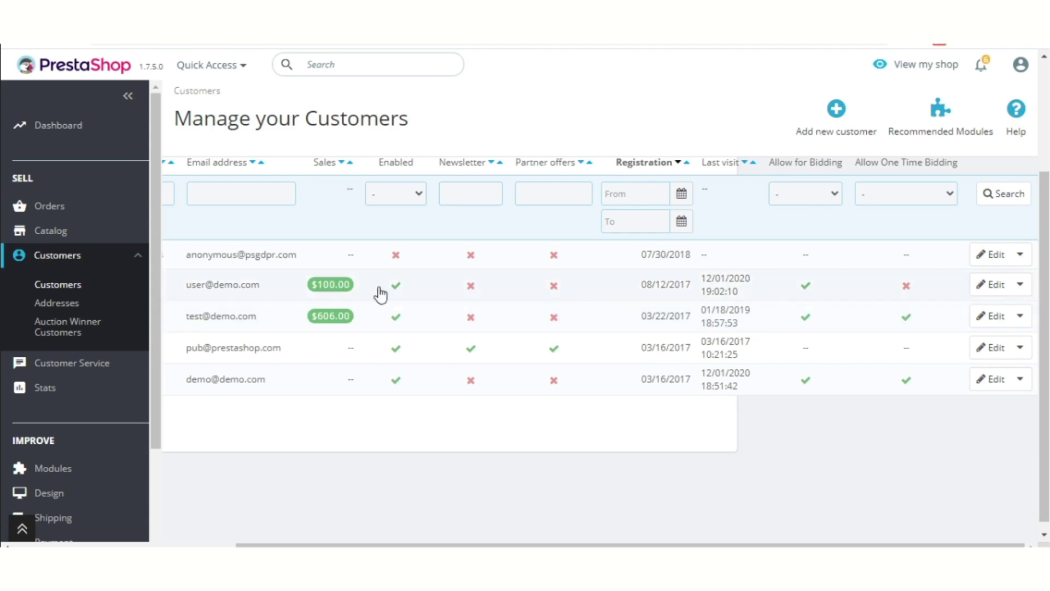